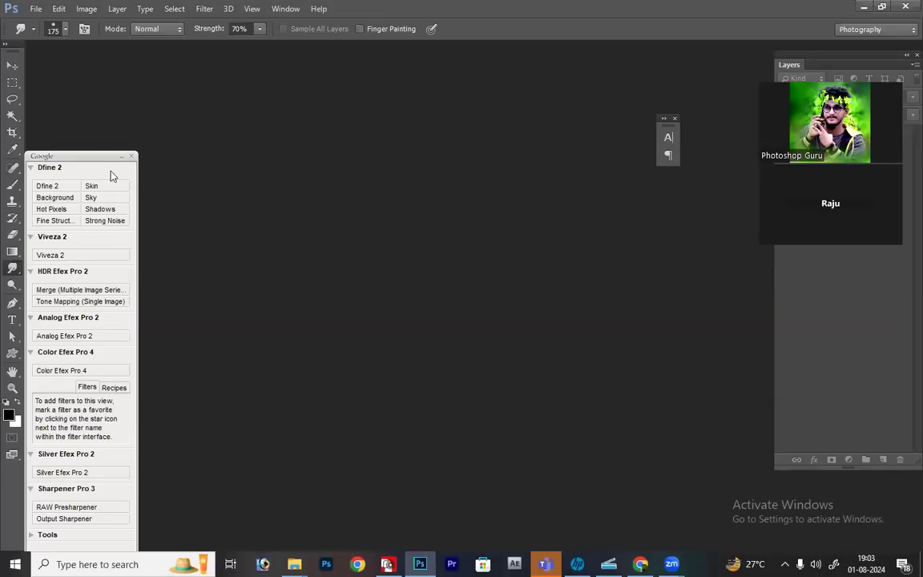
Step: Move the floating Google filters panel higher in the workspace and close it
left_click_drag(80, 156, 125, 149)
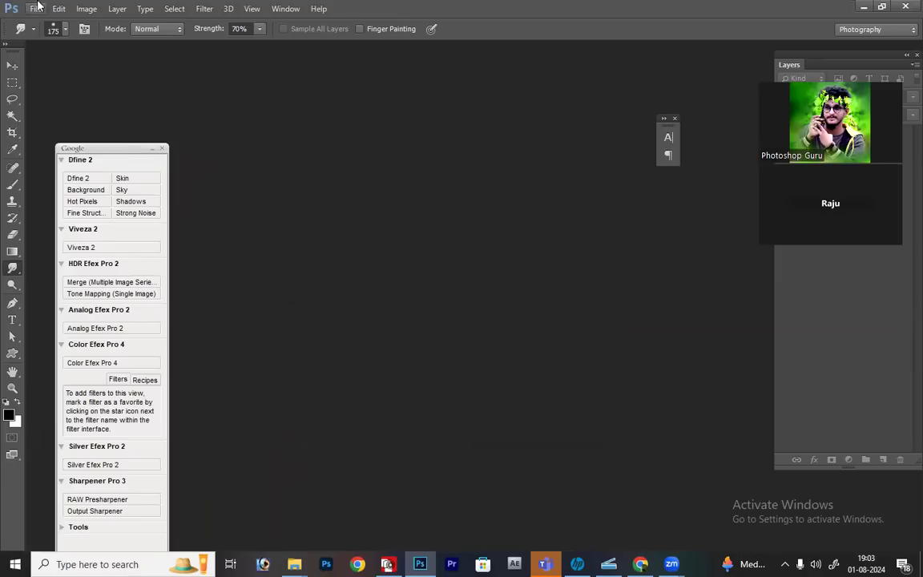
left_click_drag(117, 153, 103, 90)
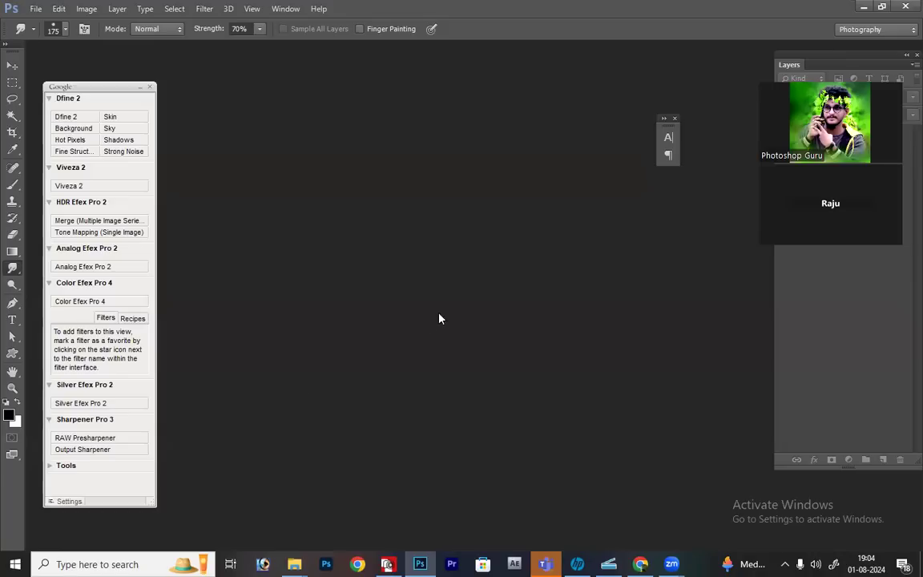
left_click(149, 86)
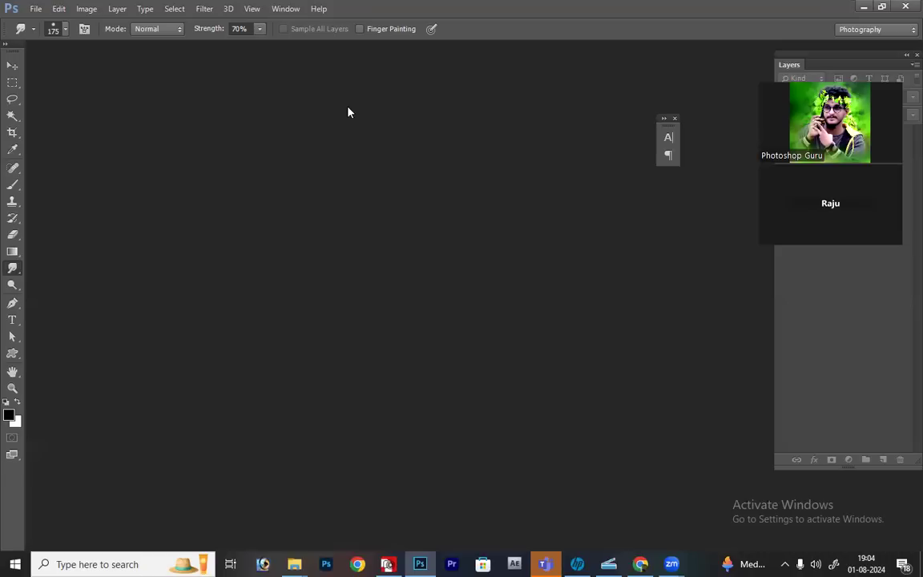
left_click(863, 6)
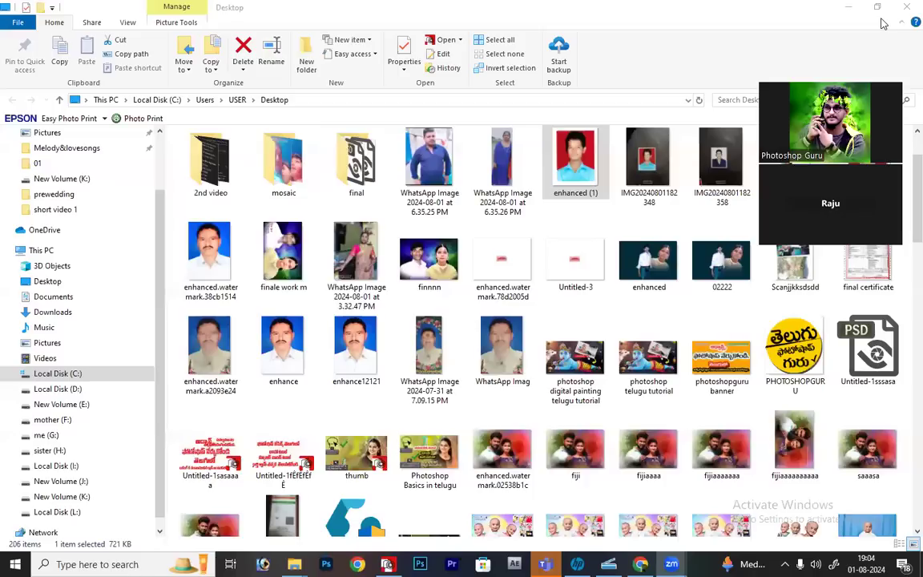
left_click(849, 7)
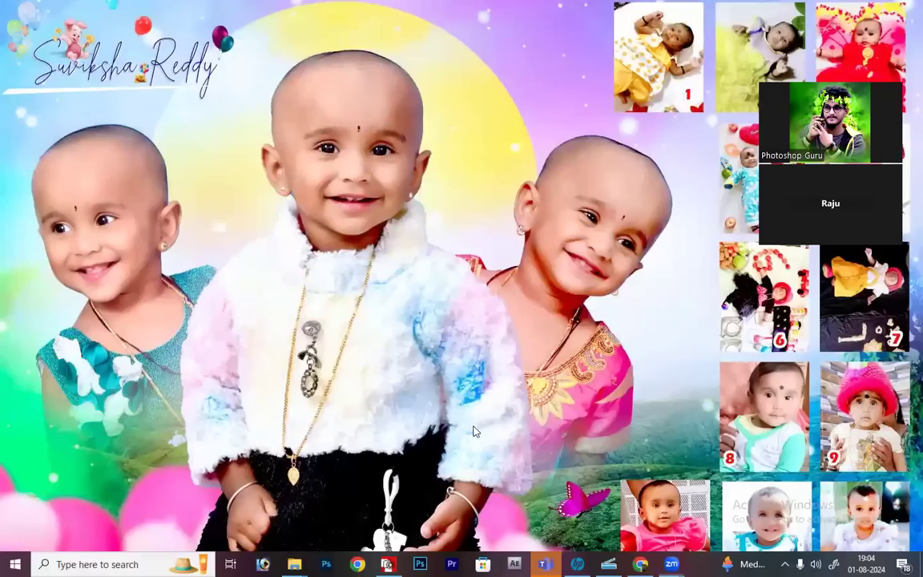
left_click(14, 564)
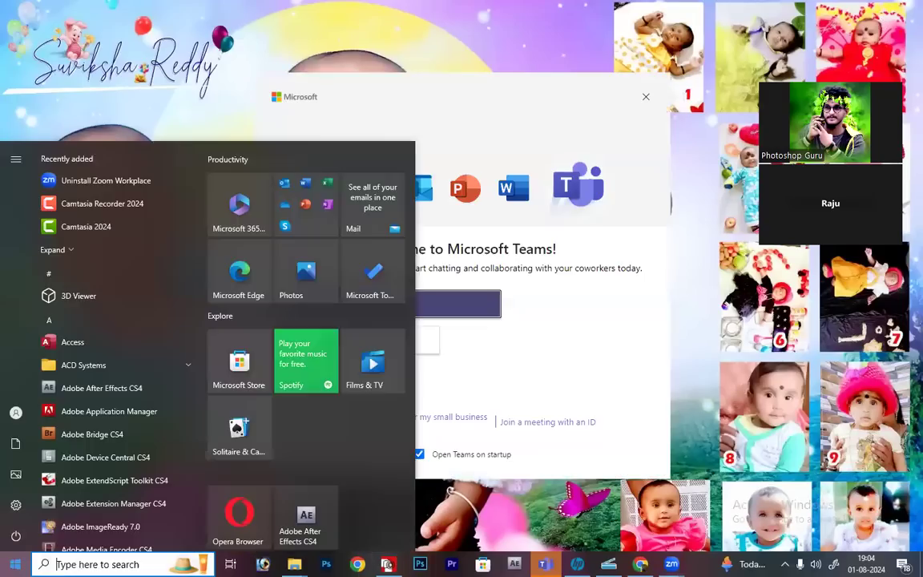
type("photo")
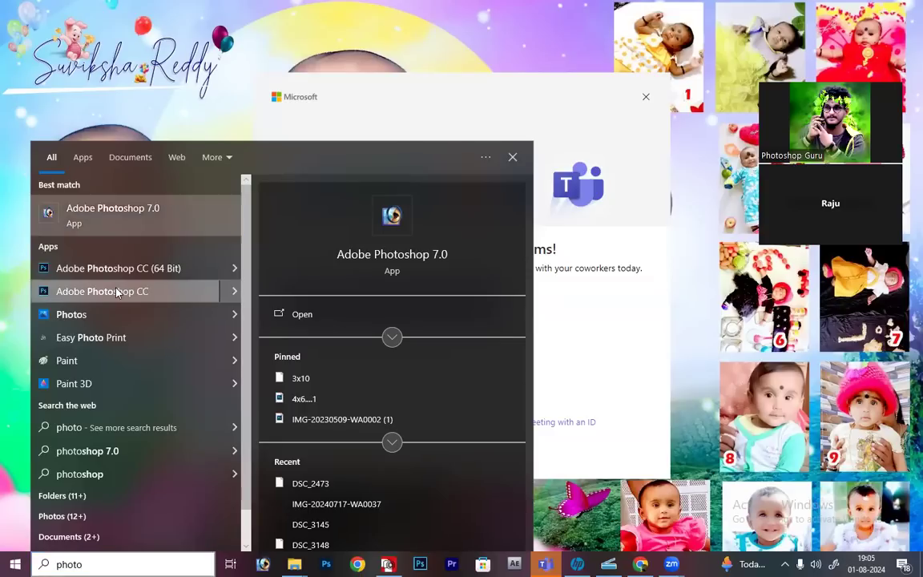
left_click(558, 164)
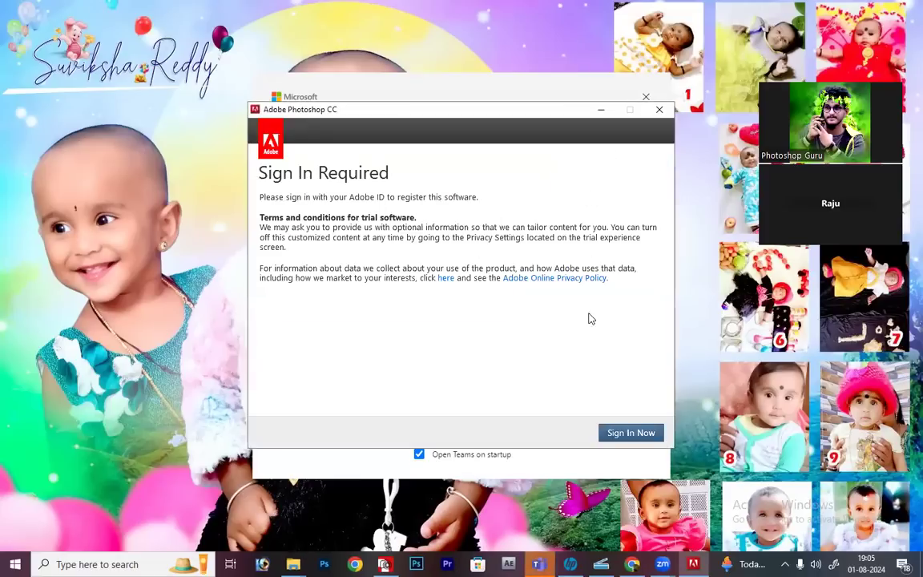
left_click(657, 110)
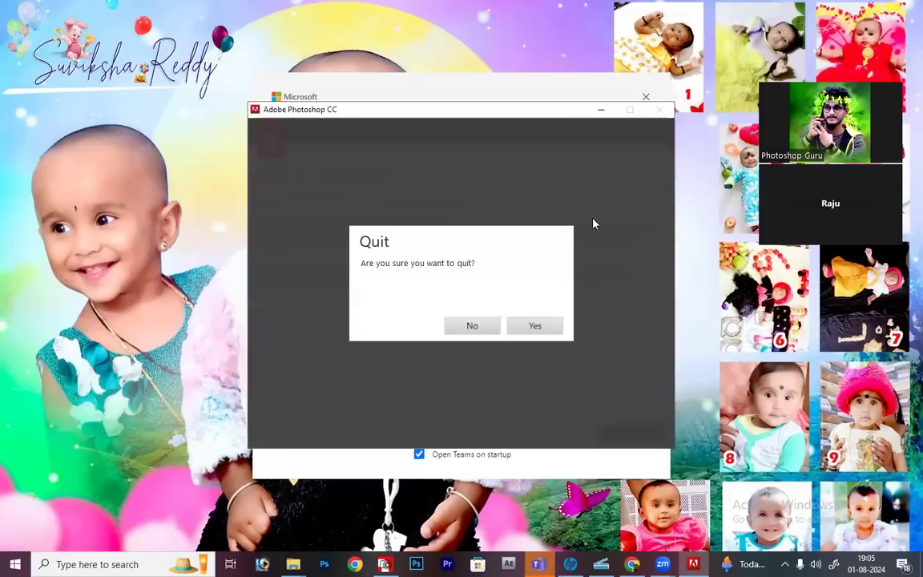
left_click(531, 325)
Step: Close the Microsoft Teams welcome window and the Google filters panel that is open in Photoshop
left_click(646, 96)
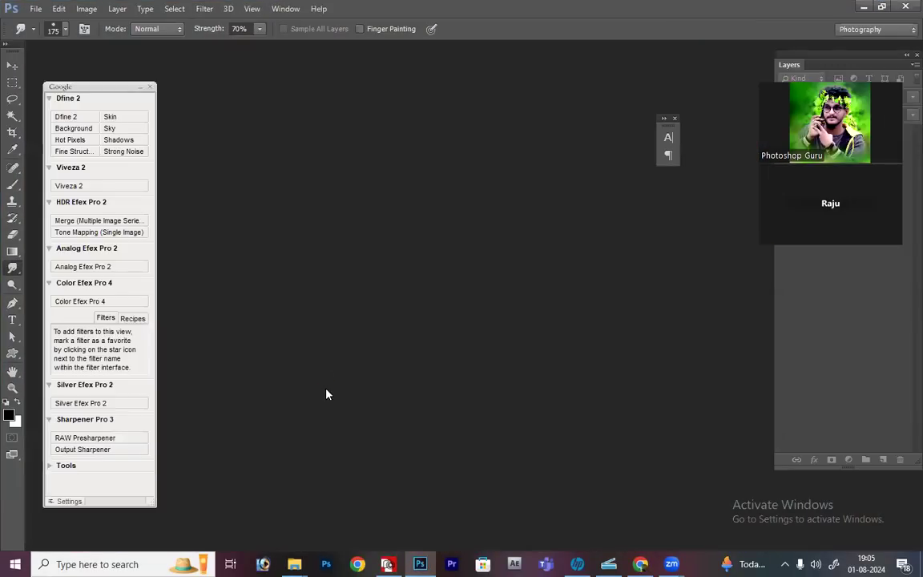
left_click(151, 87)
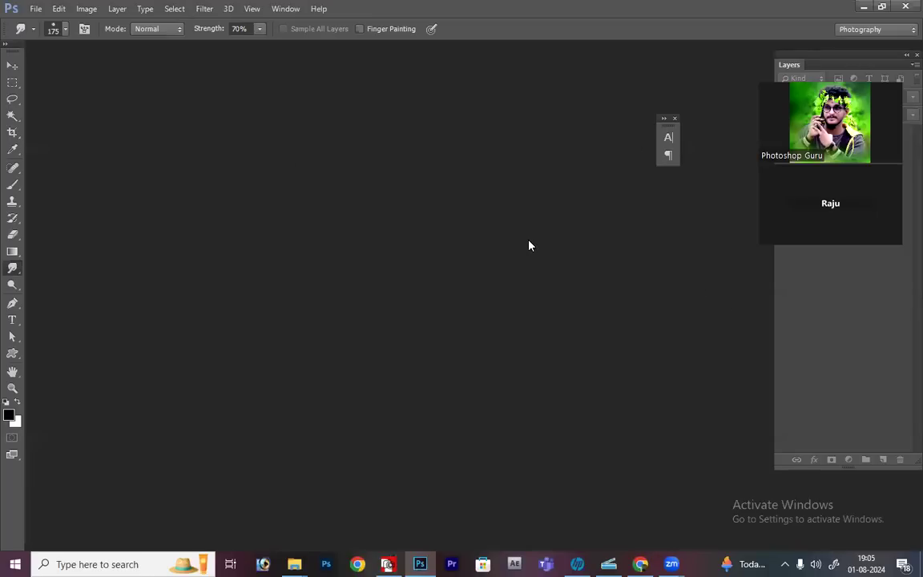
Step: Undock the Tools panel and place it as a floating panel in the empty workspace
left_click_drag(12, 44, 316, 71)
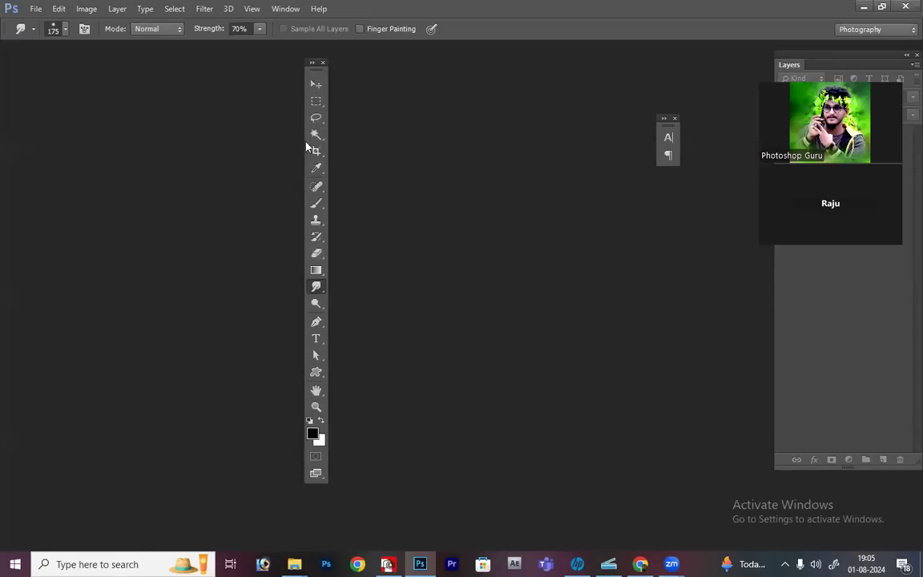
left_click_drag(314, 70, 259, 81)
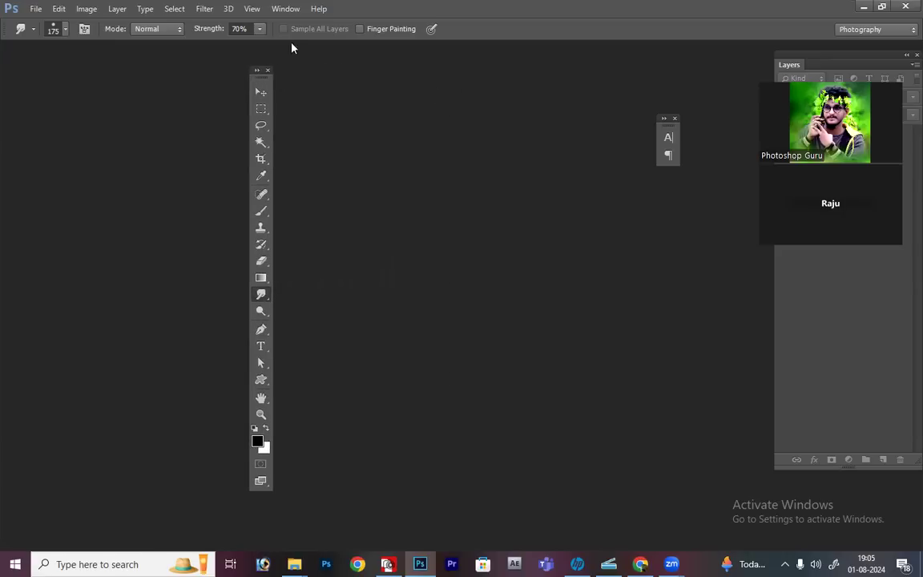
Step: Hide and restore the Tools panel, and move it closer to the middle of the workspace
left_click(282, 9)
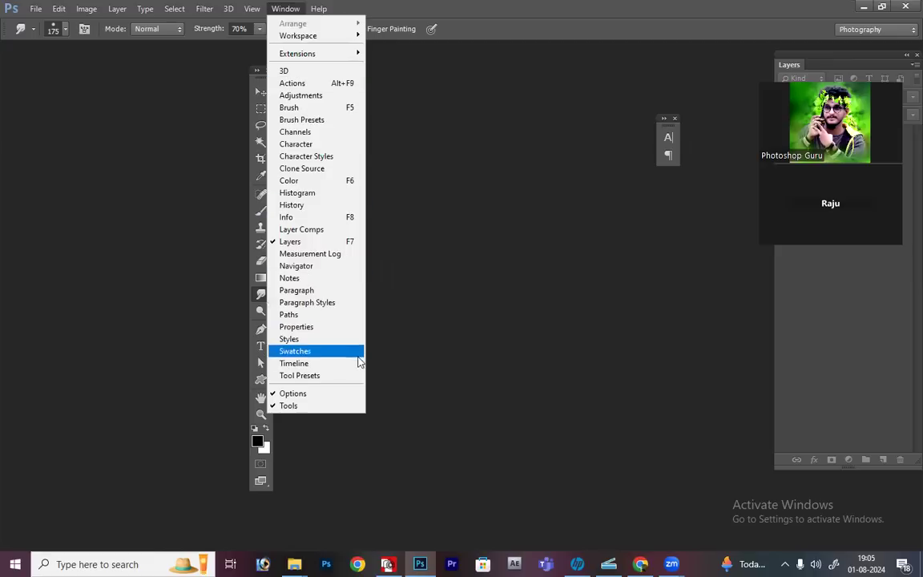
left_click(327, 411)
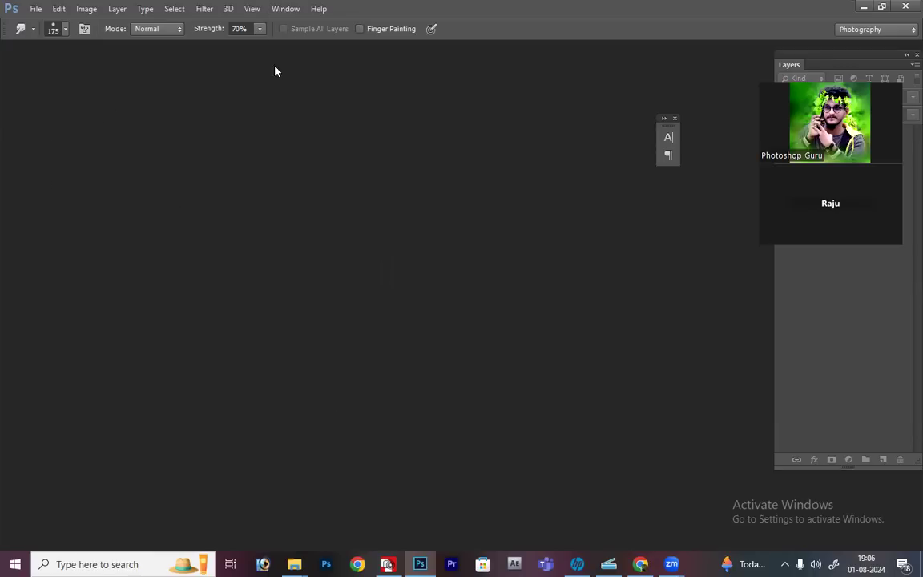
left_click(285, 9)
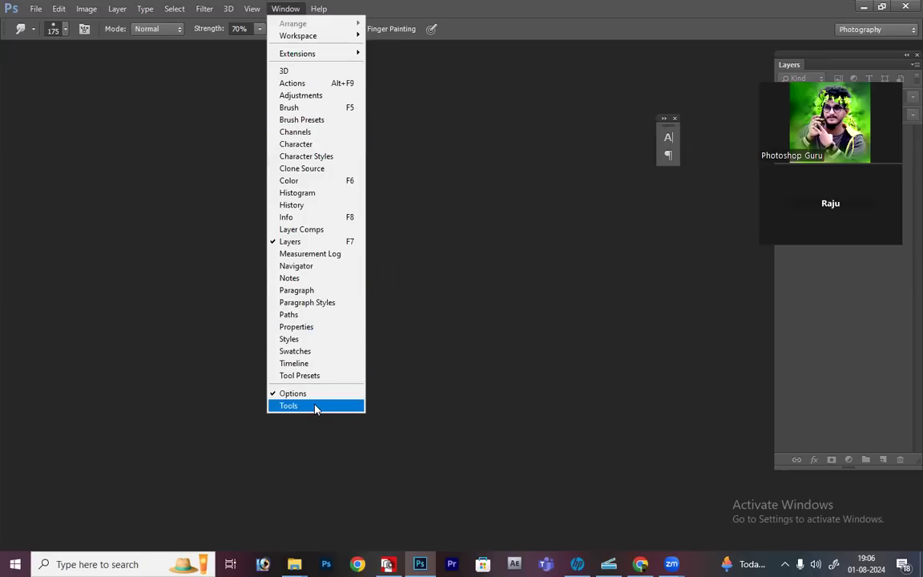
left_click(315, 406)
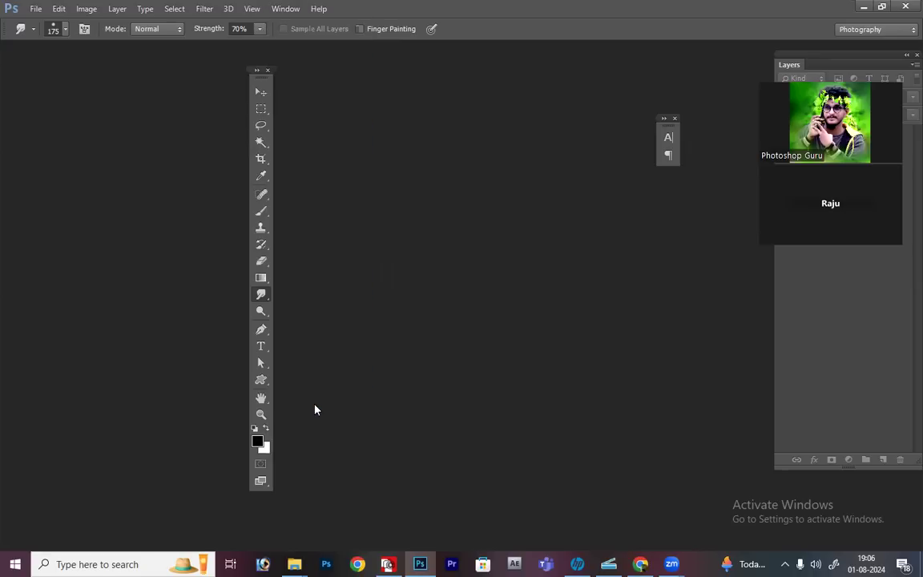
left_click_drag(262, 83, 328, 102)
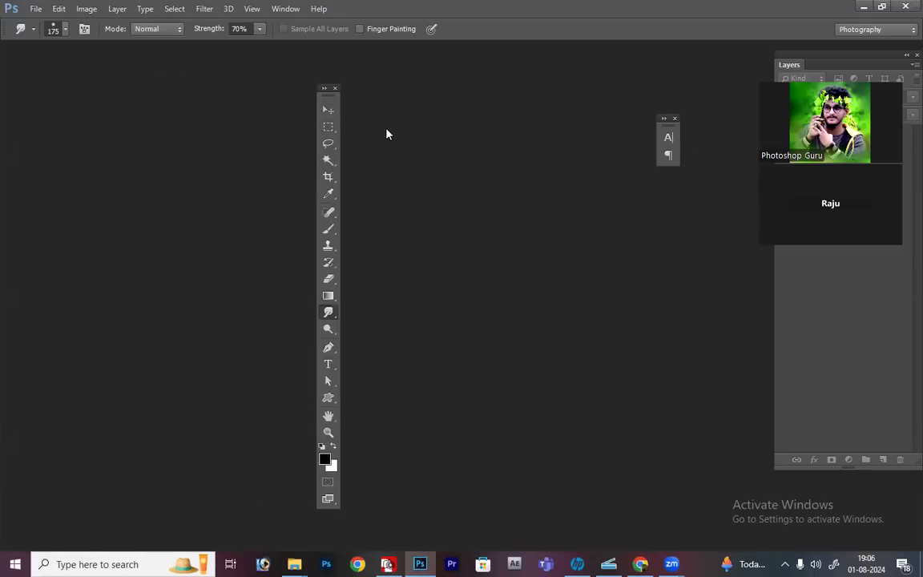
Step: Activate the Direct Selection, Brush and Crop tools in turn, listing the variants grouped with the first two
key("a")
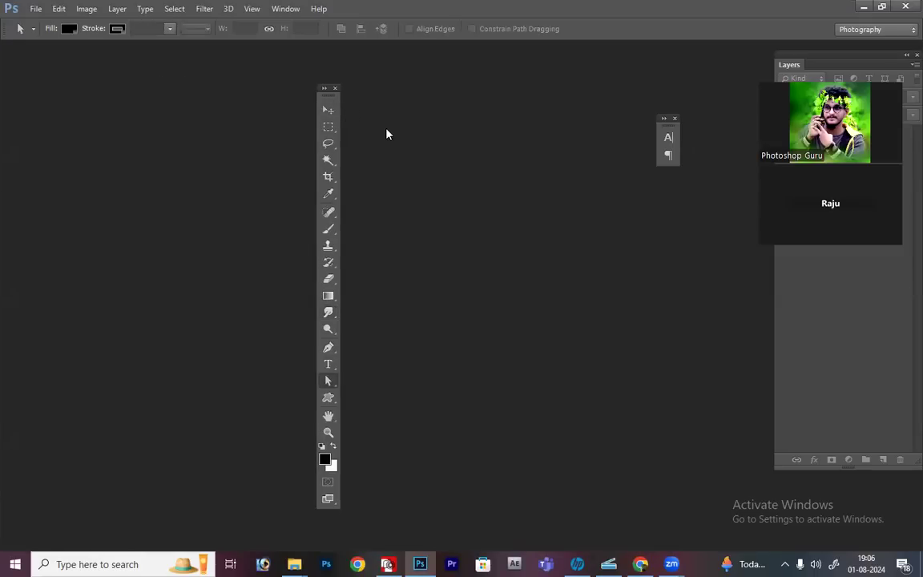
right_click(329, 382)
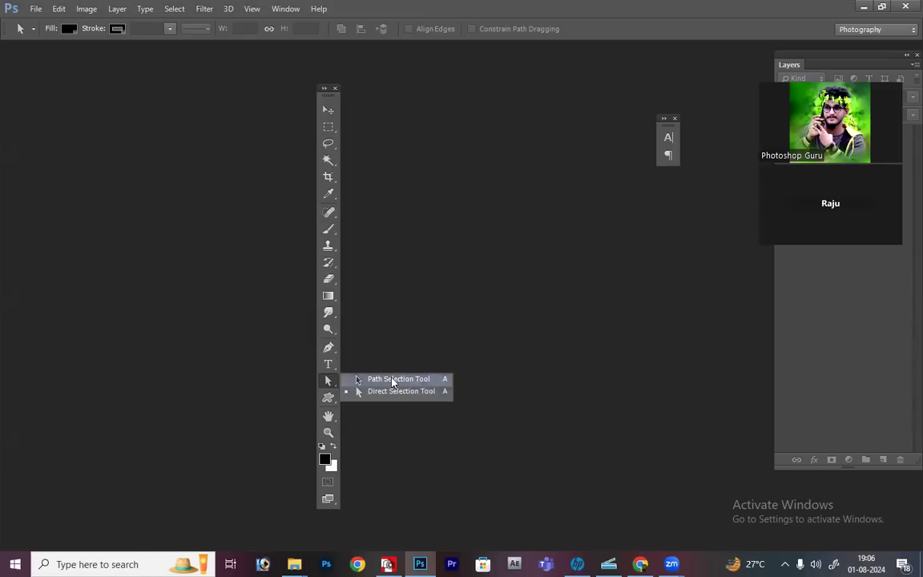
key("b")
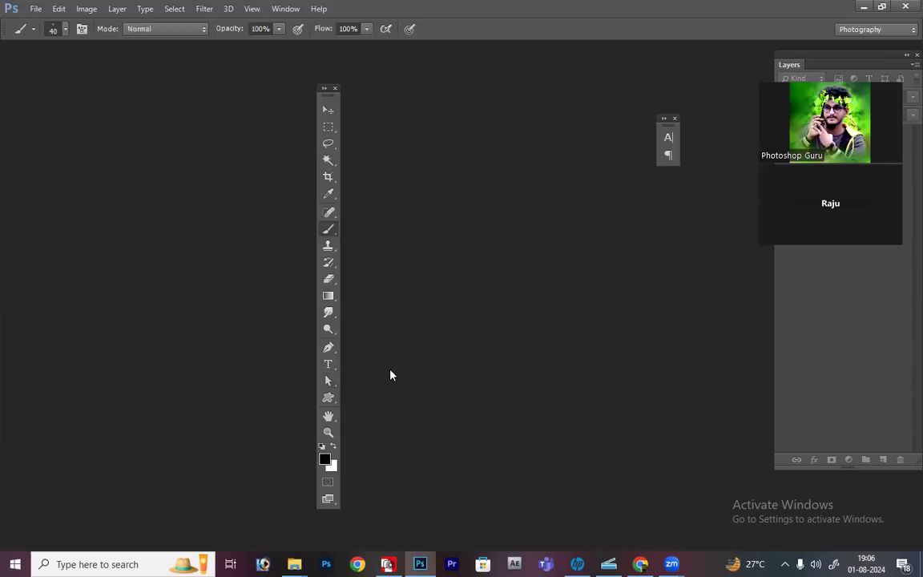
right_click(329, 232)
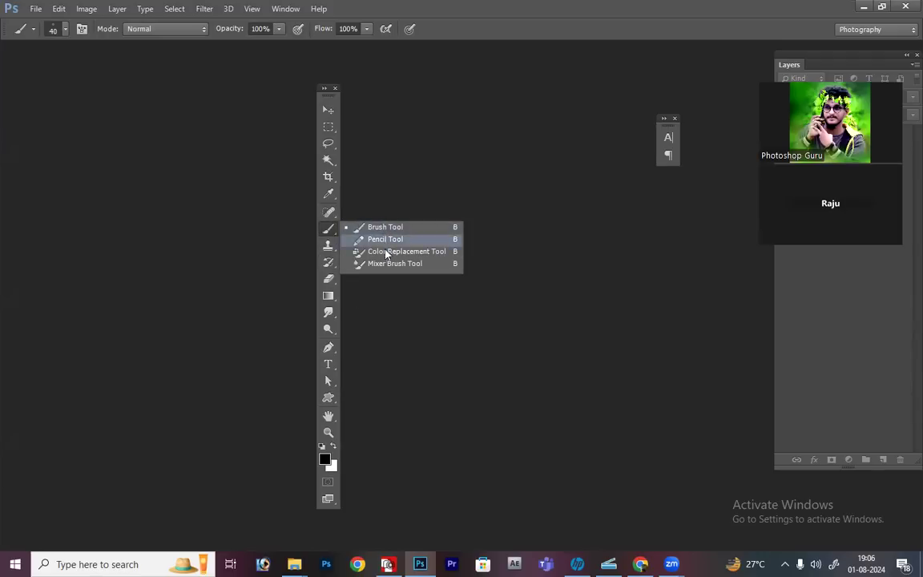
left_click(330, 385)
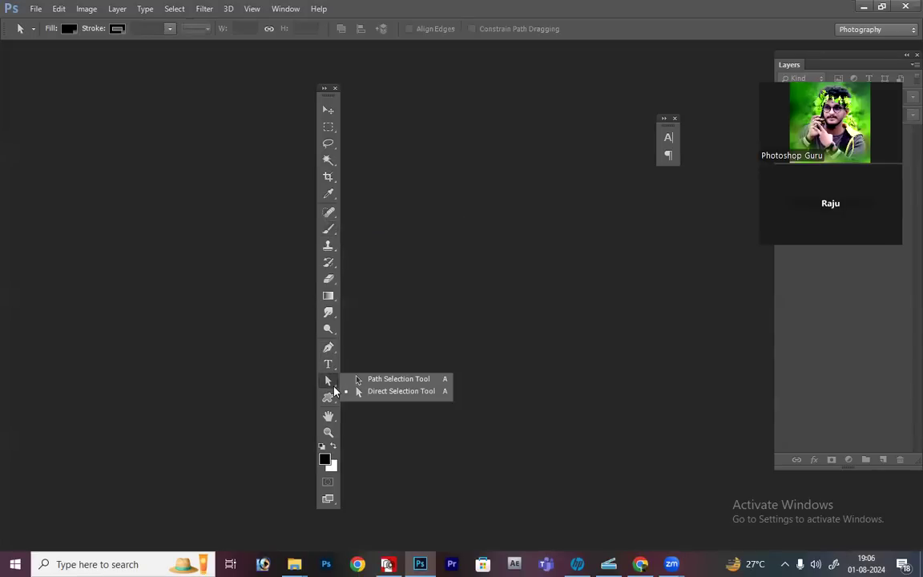
left_click(329, 231)
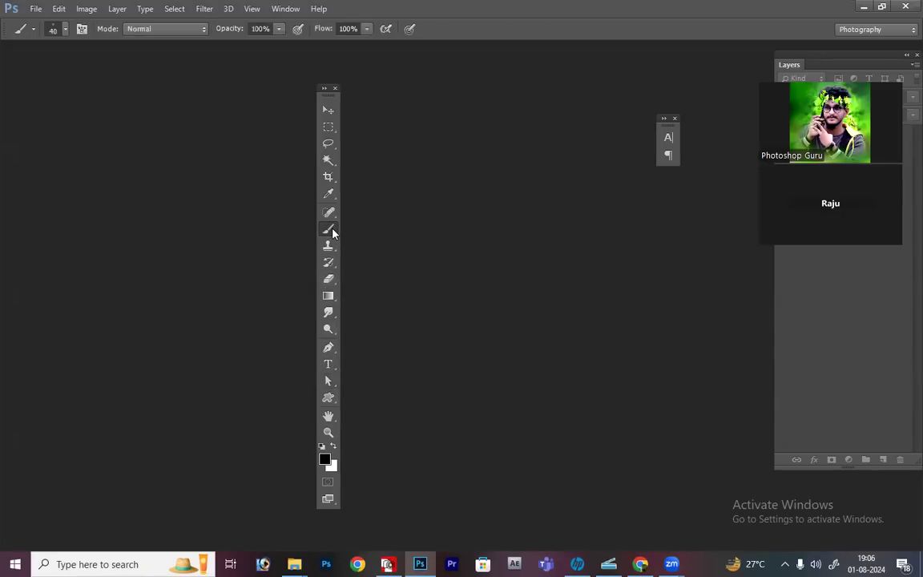
key("c")
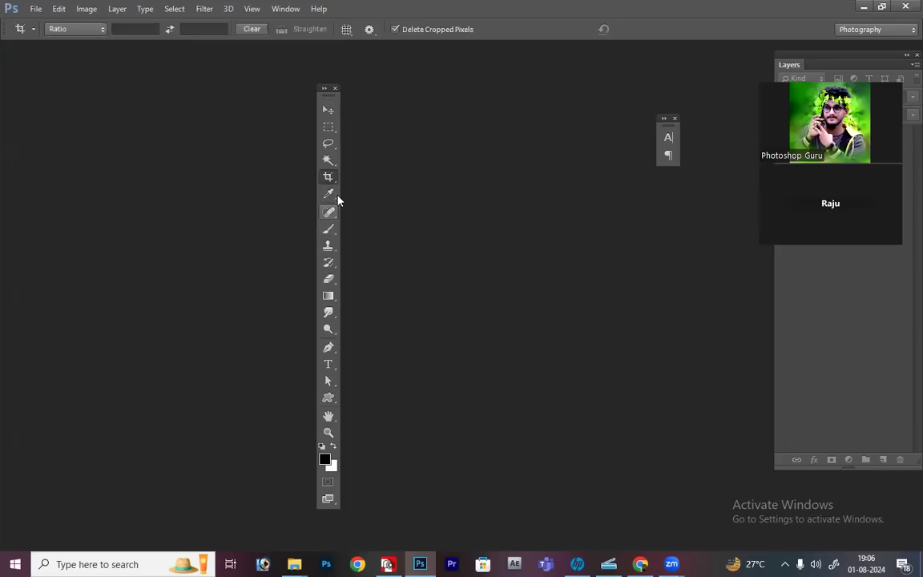
Step: Set the foreground color to dark red 8c1919 and reset the colors to the default black and white
left_click(326, 460)
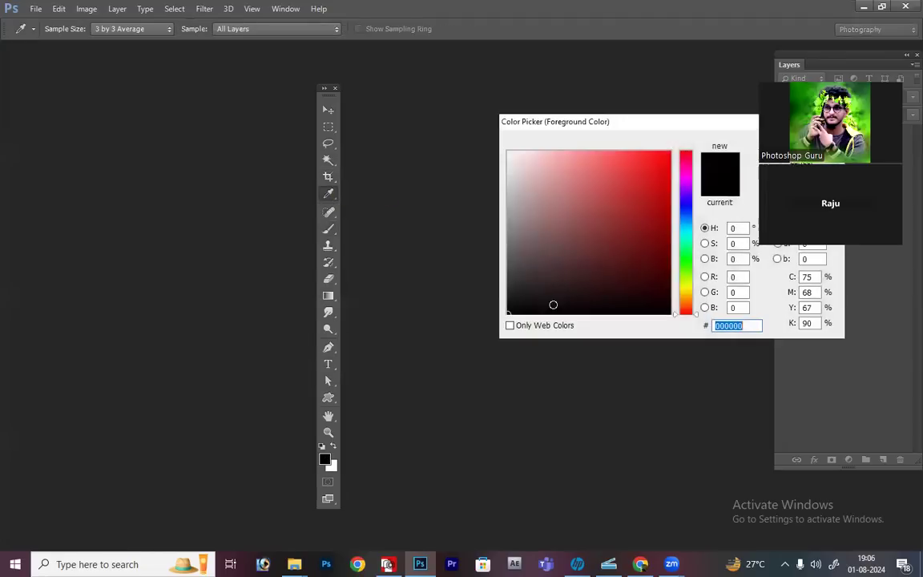
left_click(641, 224)
left_click_drag(725, 125, 622, 124)
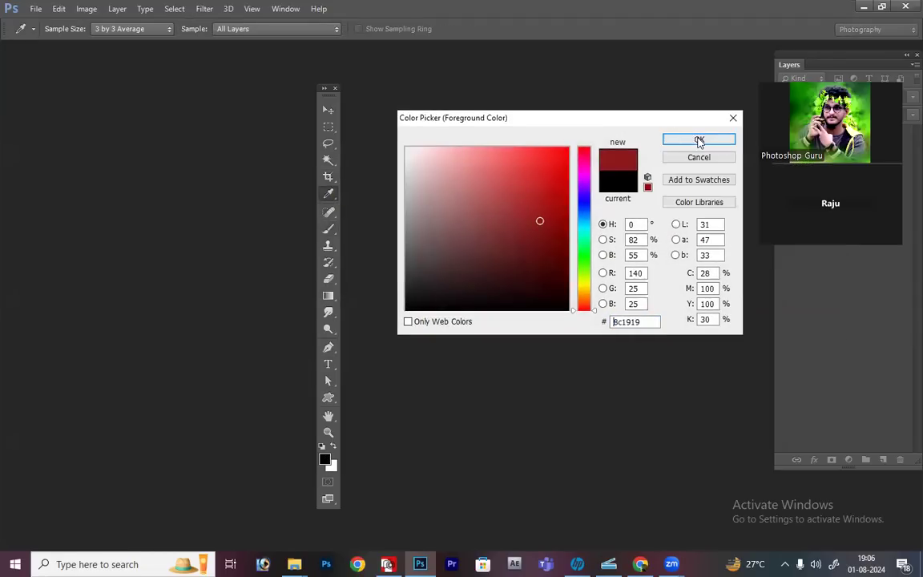
left_click(685, 140)
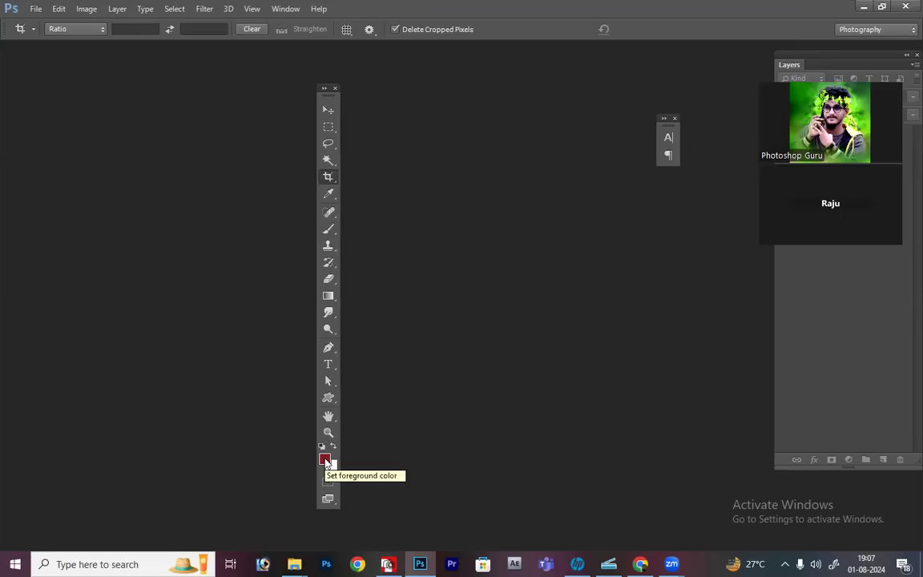
key("d")
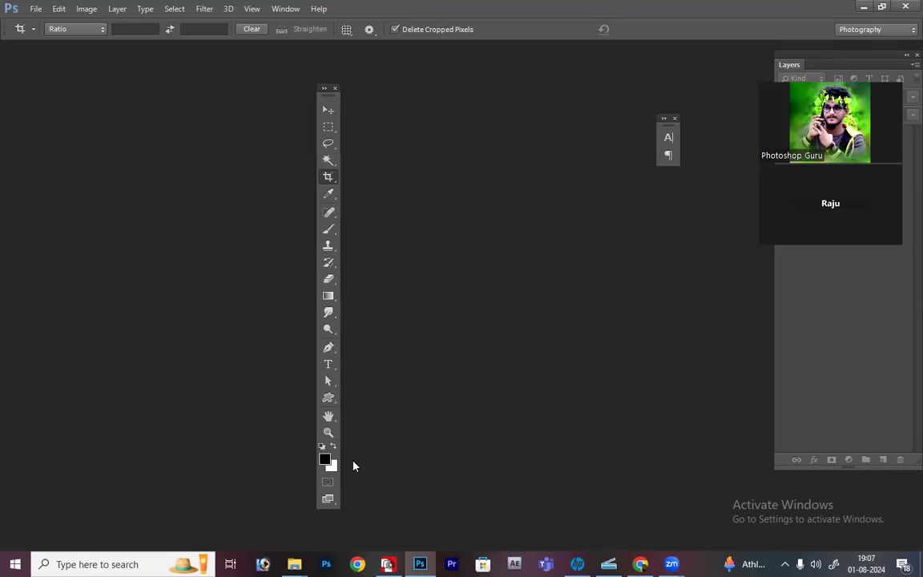
Step: Activate the Eraser tool, switch to the Gradient tool and view the presets in the Gradient Editor without changing the gradient
key("e")
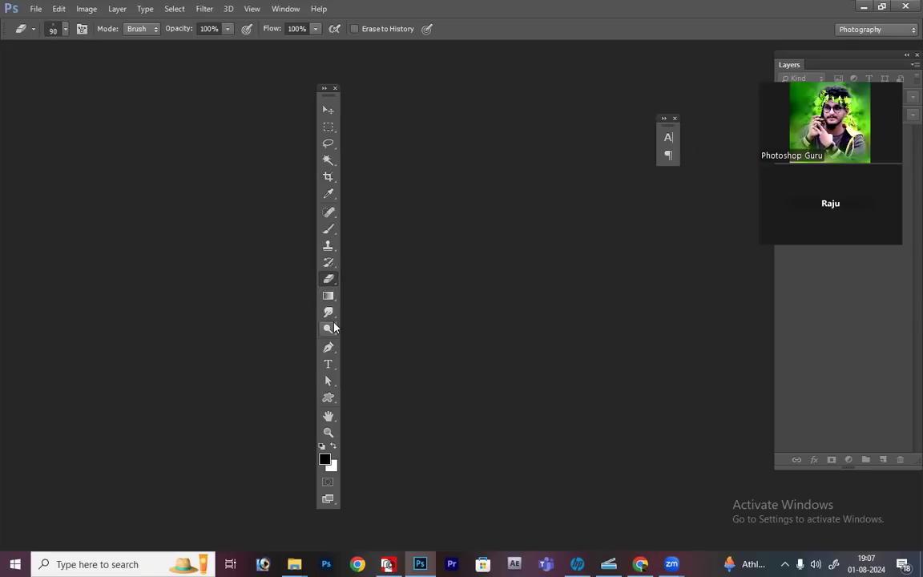
key("g")
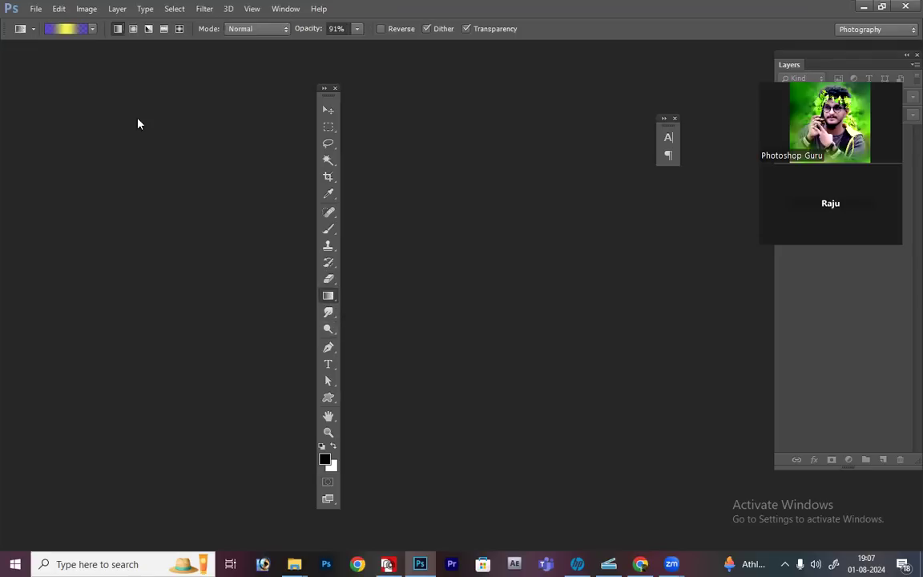
left_click(81, 32)
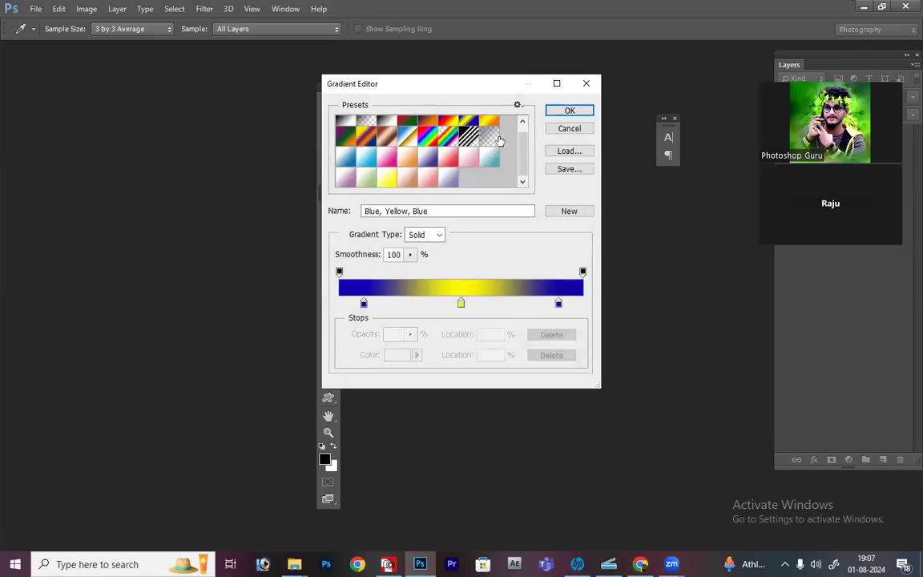
left_click(559, 130)
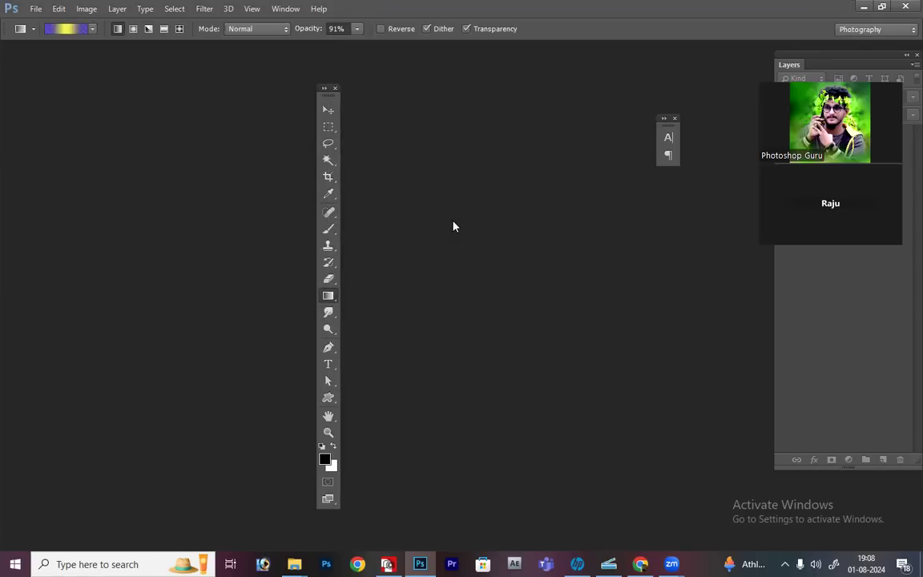
Step: Switch to the Hand tool and from there to the Eyedropper tool
key("h")
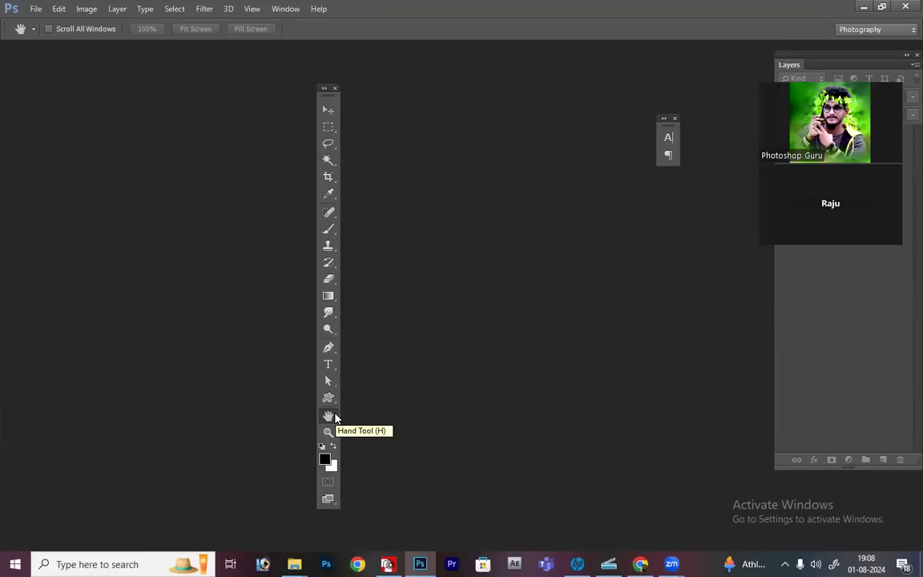
key("i")
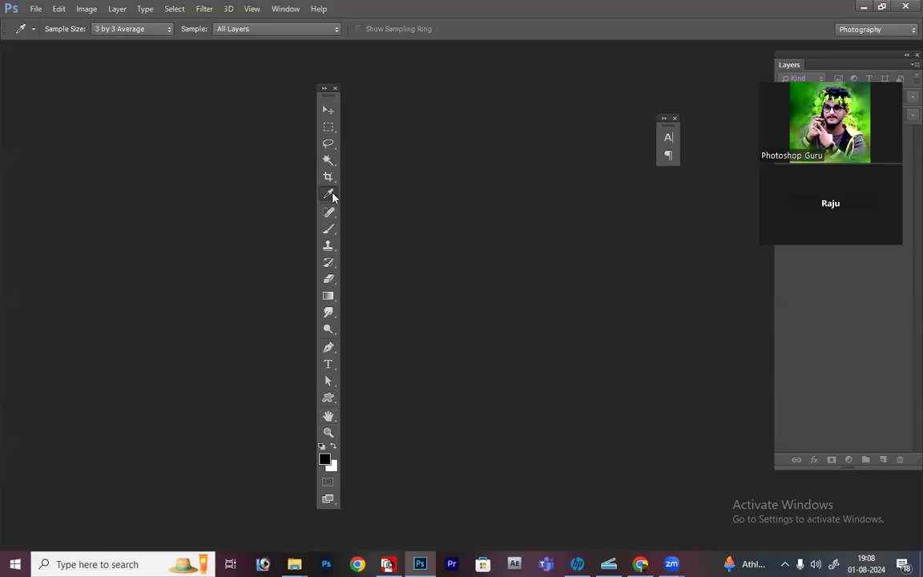
Step: Activate the Spot Healing Brush tool, list the variants grouped with it and keep the Spot Healing Brush active
key("j")
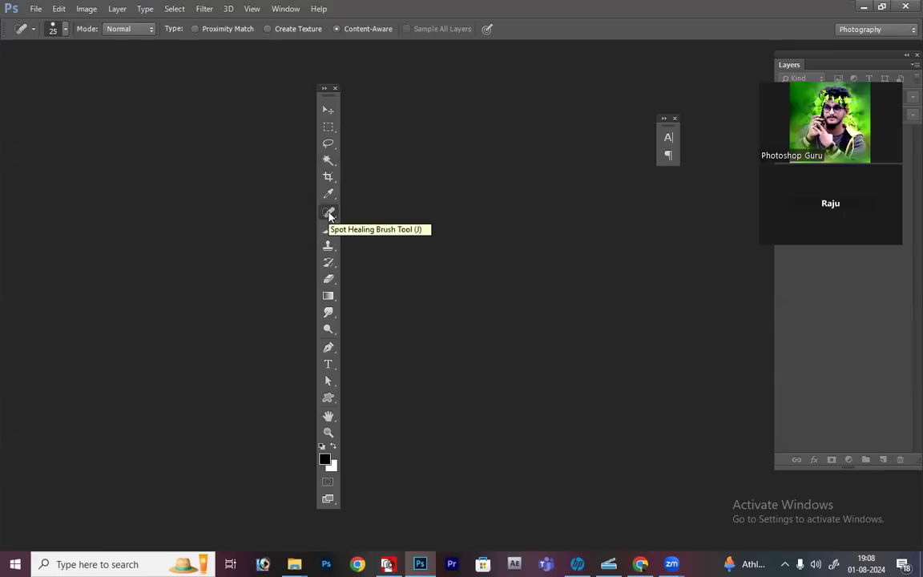
right_click(328, 213)
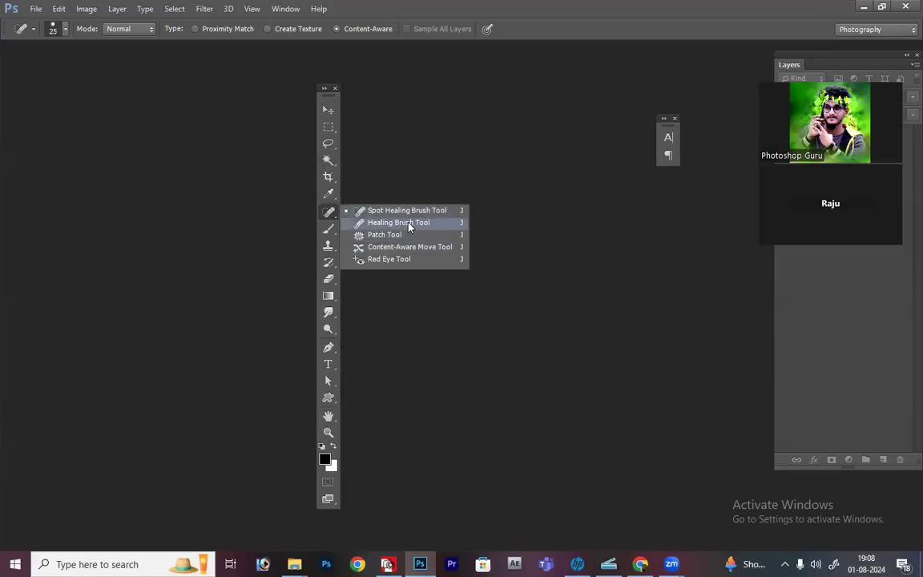
left_click(328, 213)
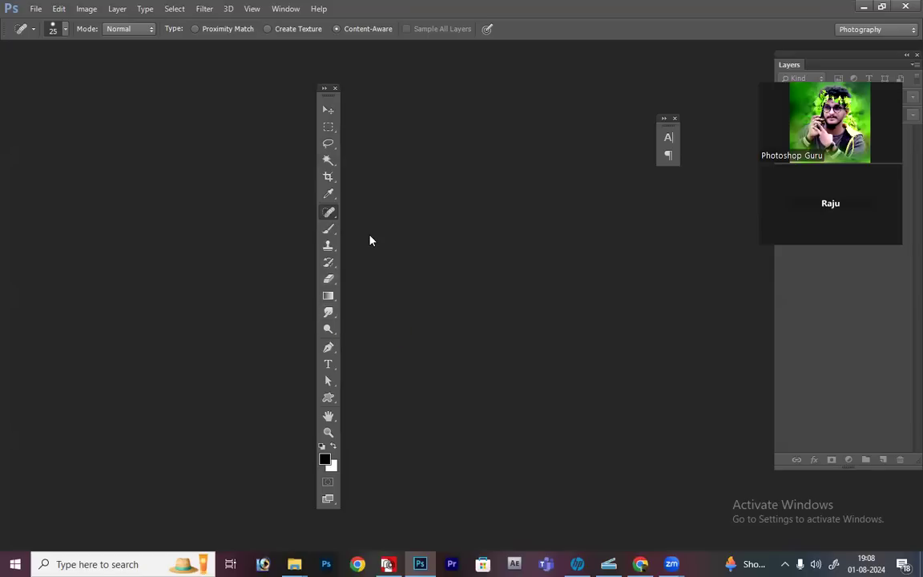
Step: Activate the Lasso, Rectangular Marquee and Smudge tools in turn
key("l")
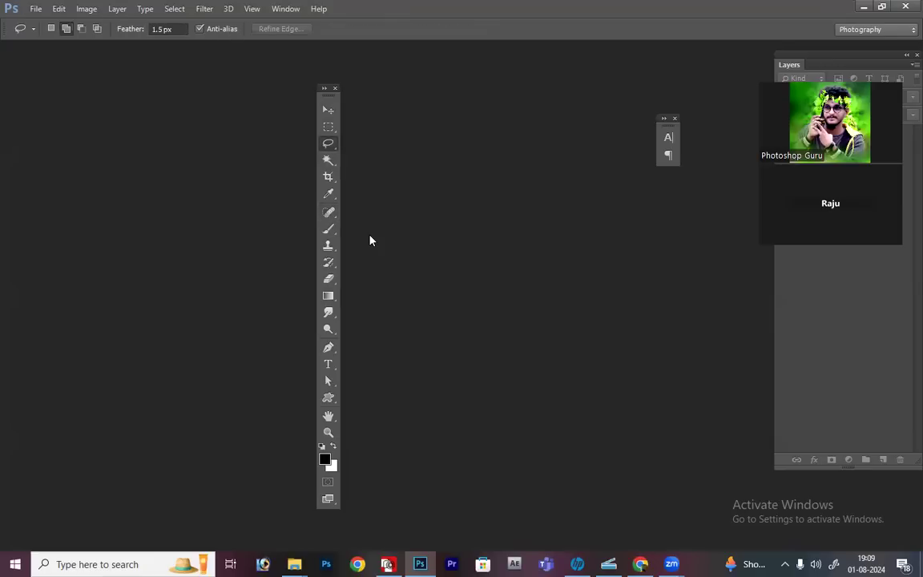
key("m")
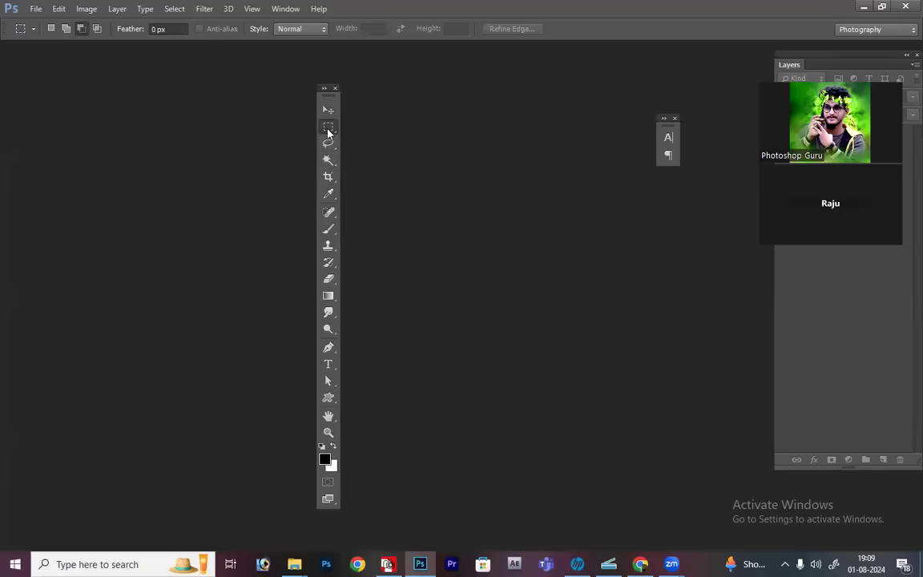
key("r")
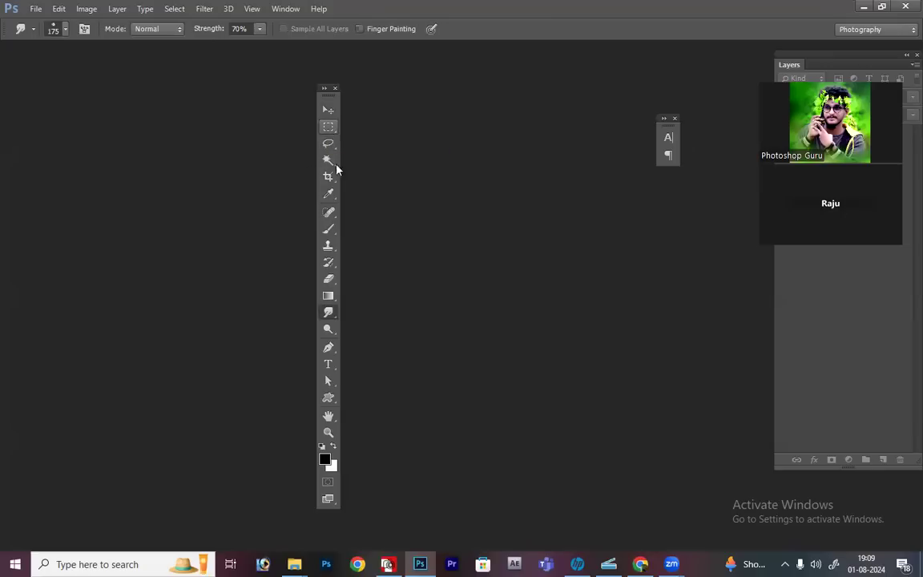
Step: Activate the Dodge tool, list the variants grouped with it and switch to the Pen tool
left_click(328, 327)
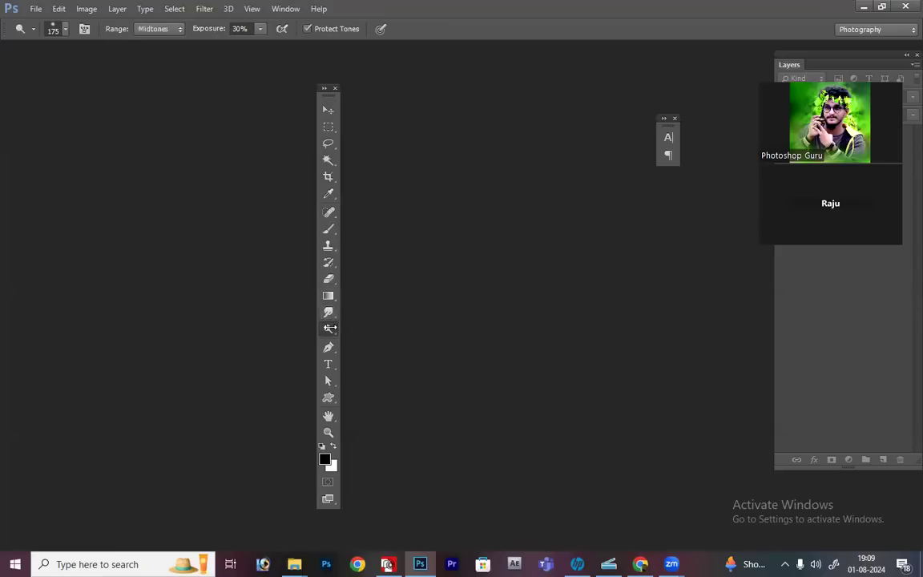
right_click(329, 327)
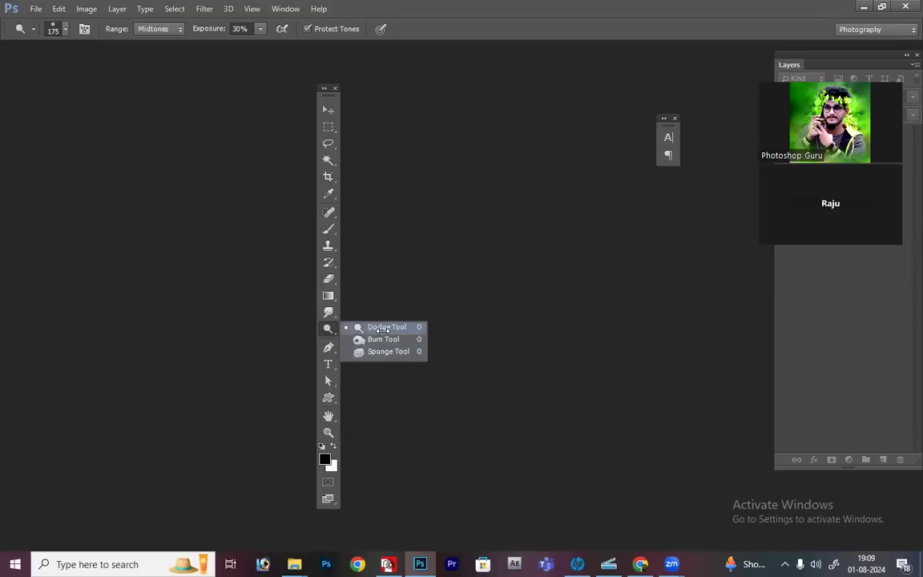
left_click(384, 327)
right_click(329, 325)
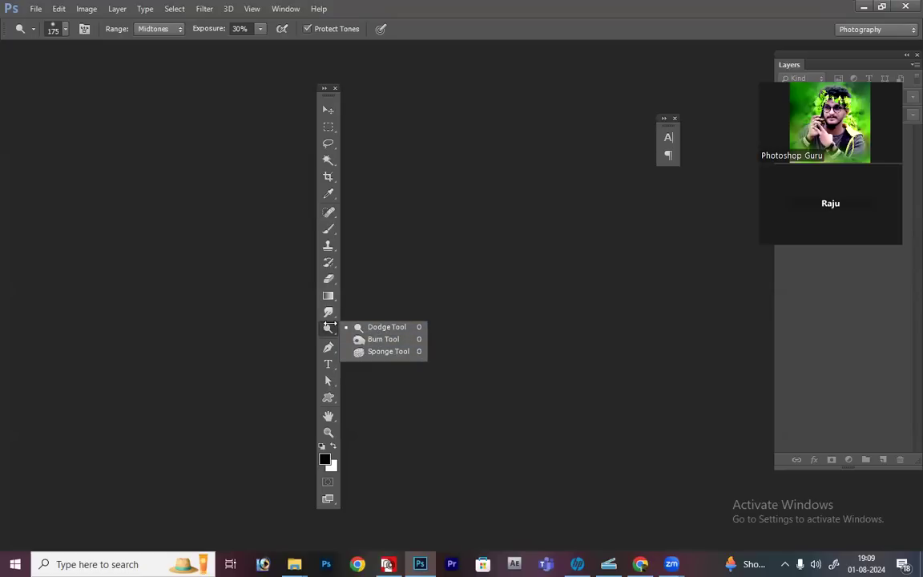
left_click(328, 347)
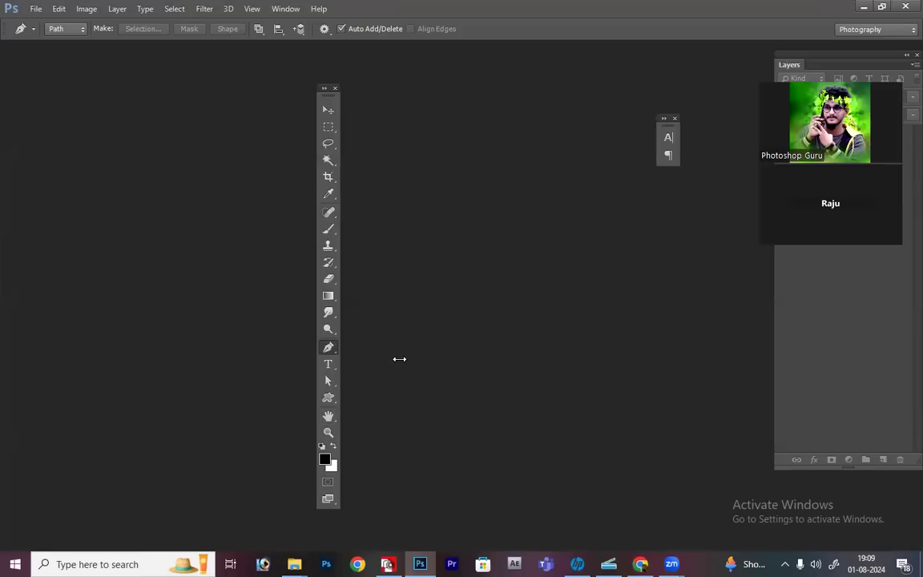
Step: Activate the Rotate View, Clone Stamp and Type tools in turn
key("r")
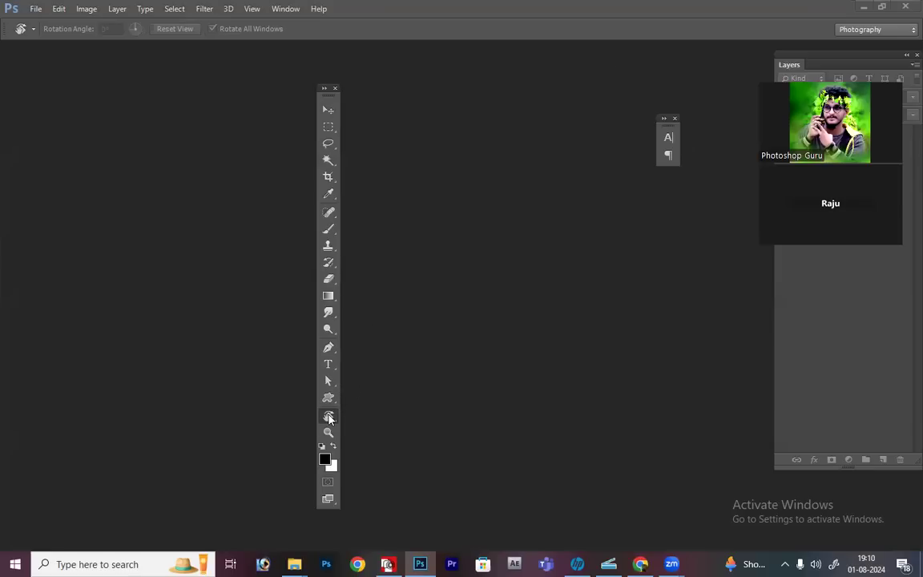
key("s")
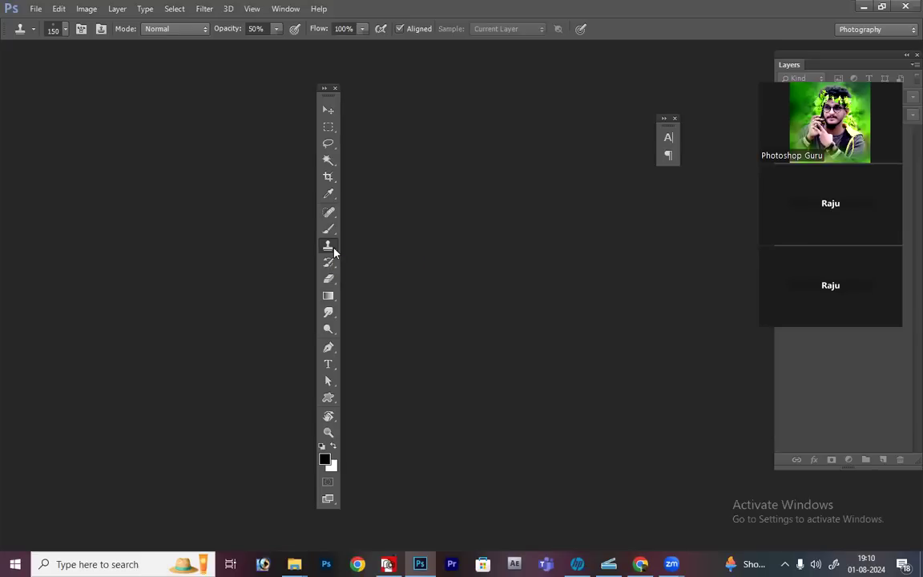
key("t")
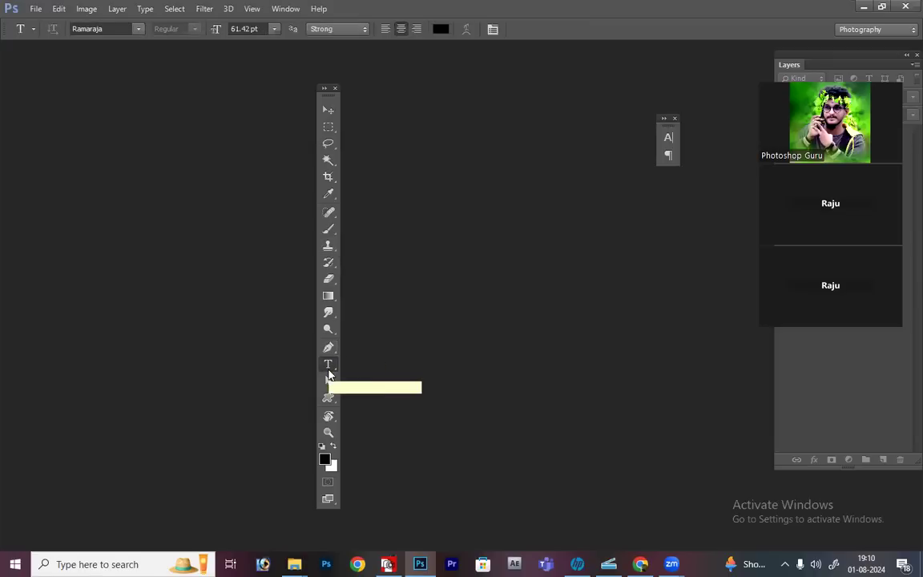
Step: Activate the Custom Shape tool and browse the available preset shapes without choosing another one
left_click(329, 398)
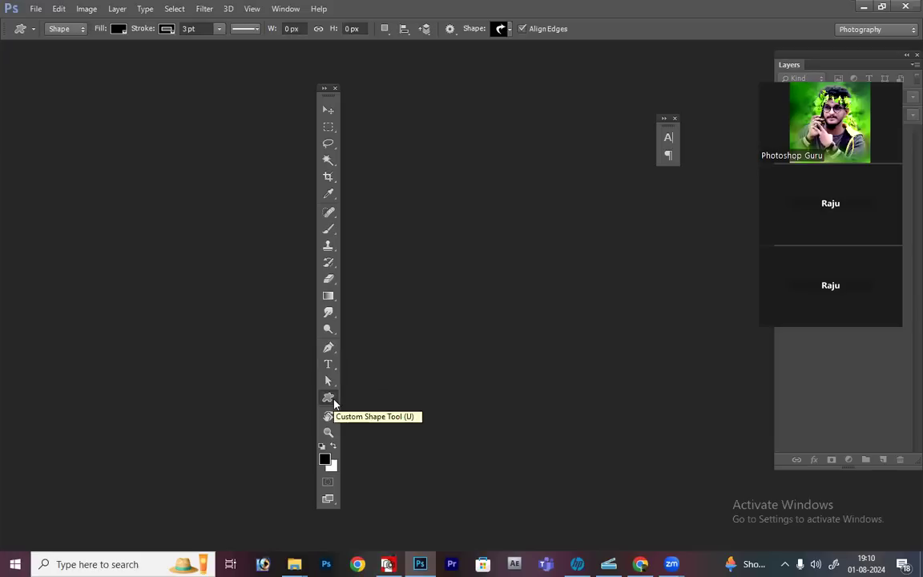
right_click(334, 403)
left_click(404, 457)
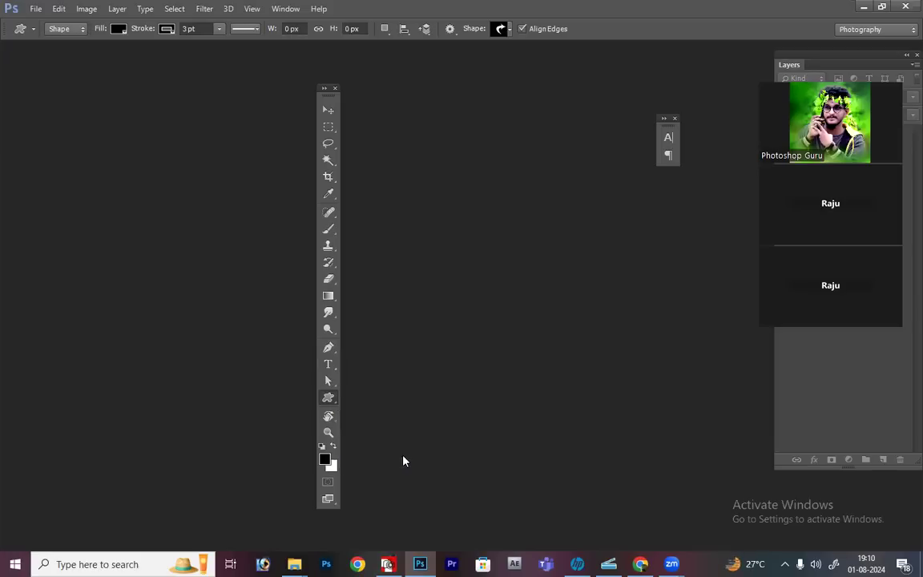
left_click(505, 30)
scroll(488, 184, "down", 5)
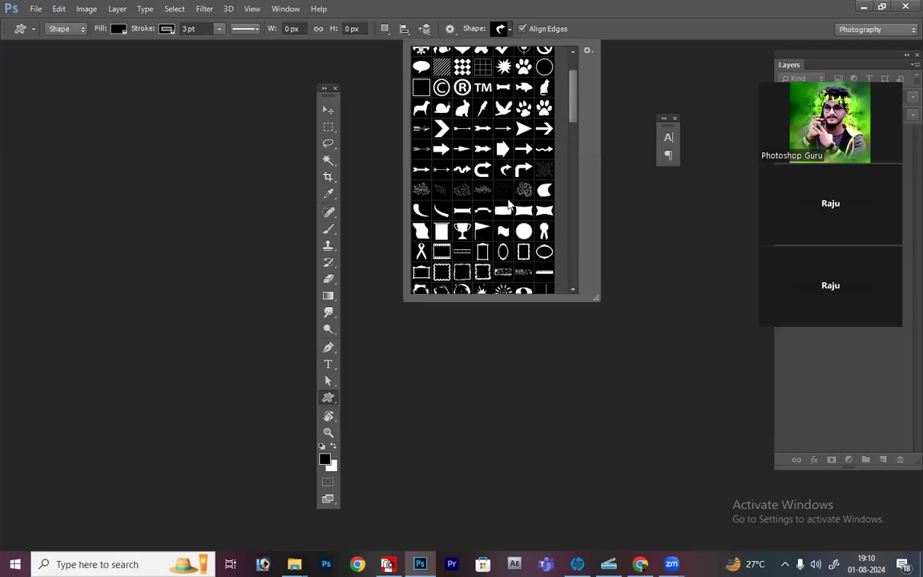
scroll(510, 205, "down", 2)
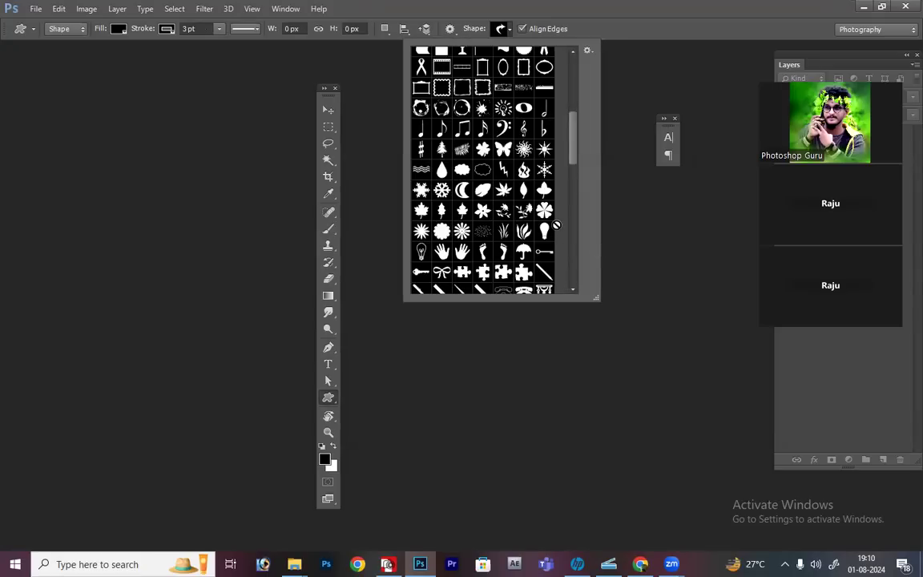
Step: Activate the Move tool, switch to the Magic Wand tool and list the variants grouped with it
key("v")
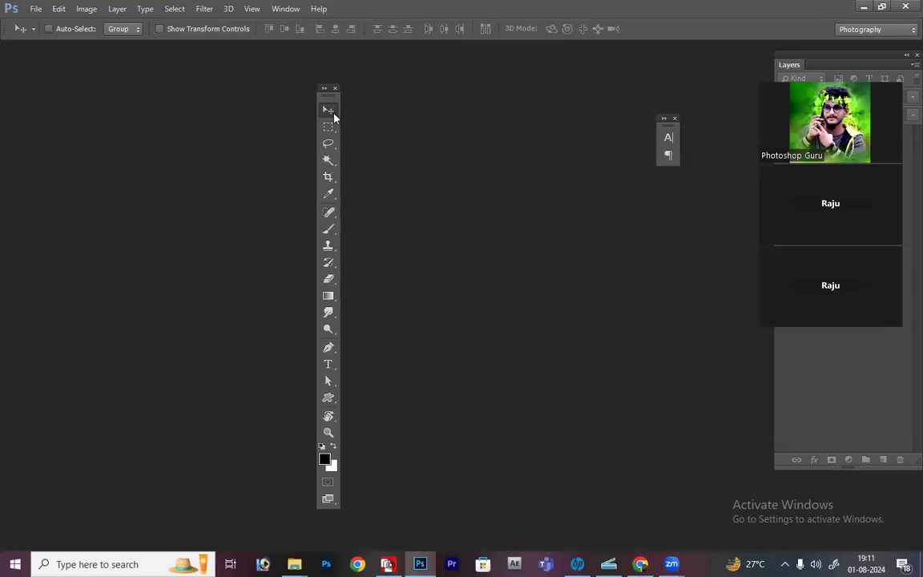
key("w")
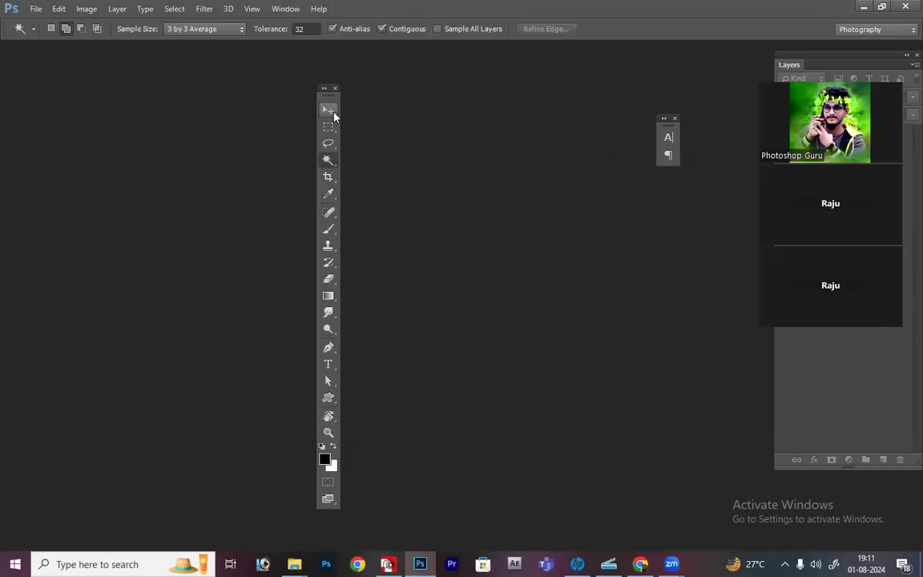
right_click(327, 165)
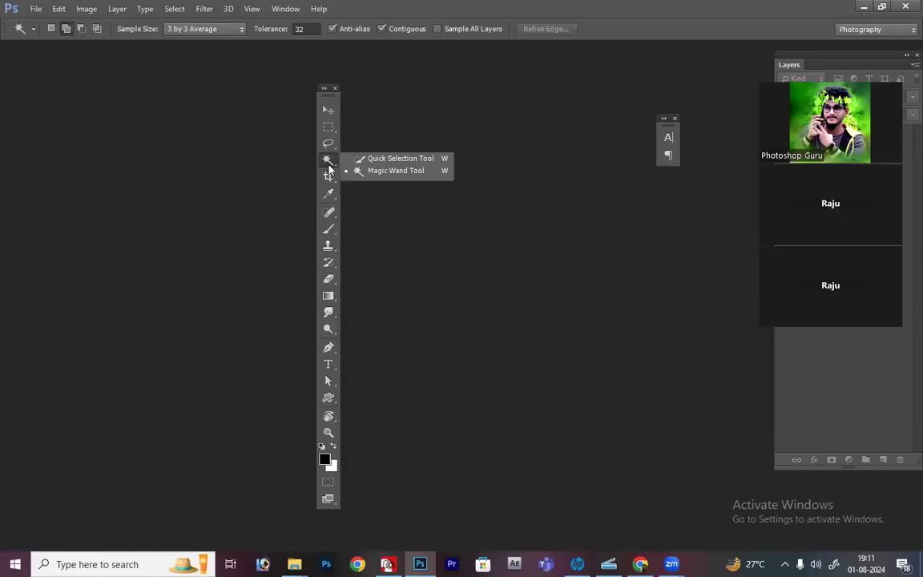
Step: Swap the foreground and background colors repeatedly and reset them to the default black and white
key("x")
key("x")
key("x")
key("x")
key("x")
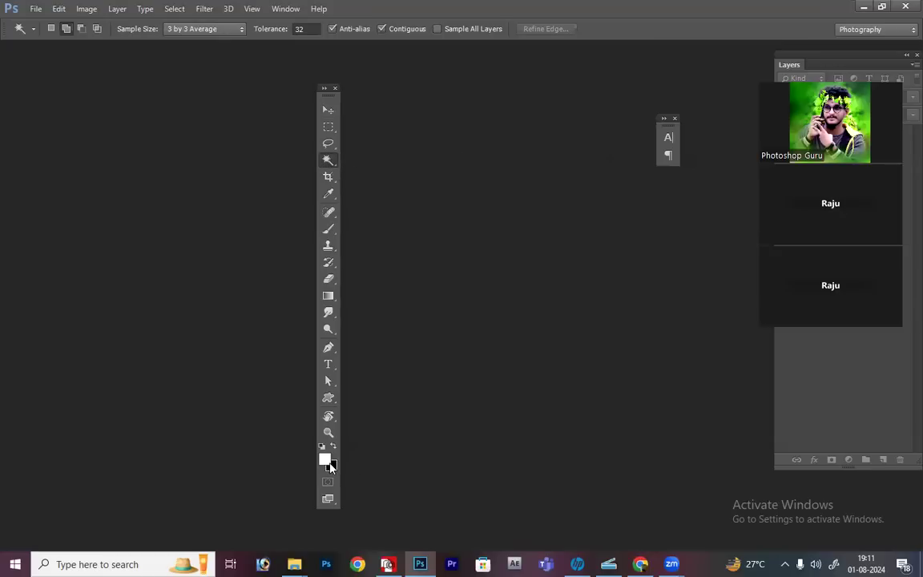
key("x")
key("x")
key("x")
key("x")
key("x")
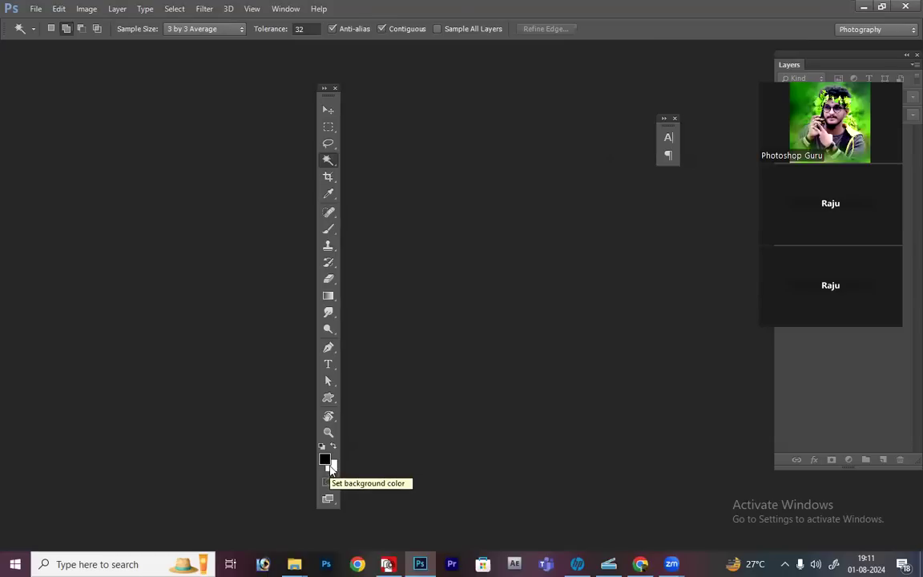
key("x")
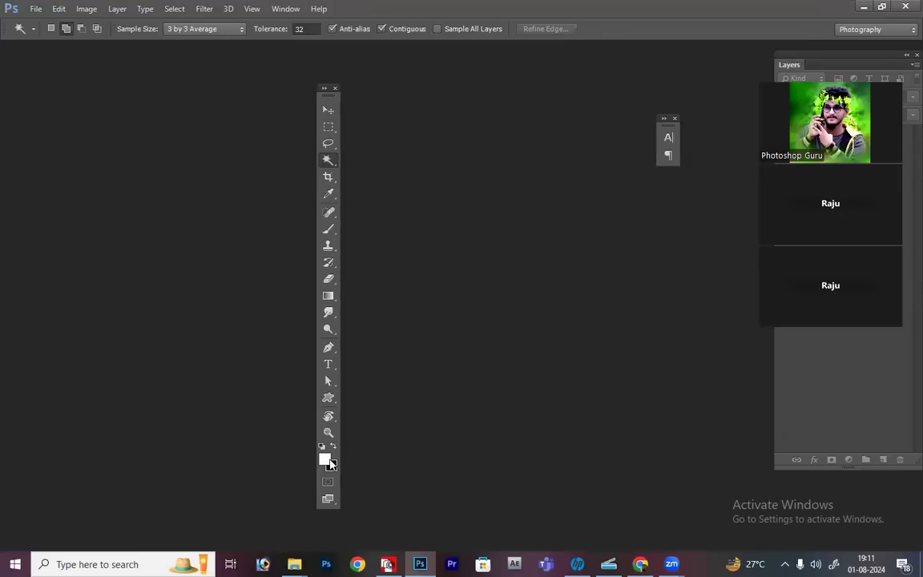
key("d")
Step: Activate the History Brush tool, list its grouped variants and switch to the Zoom tool
key("y")
right_click(327, 263)
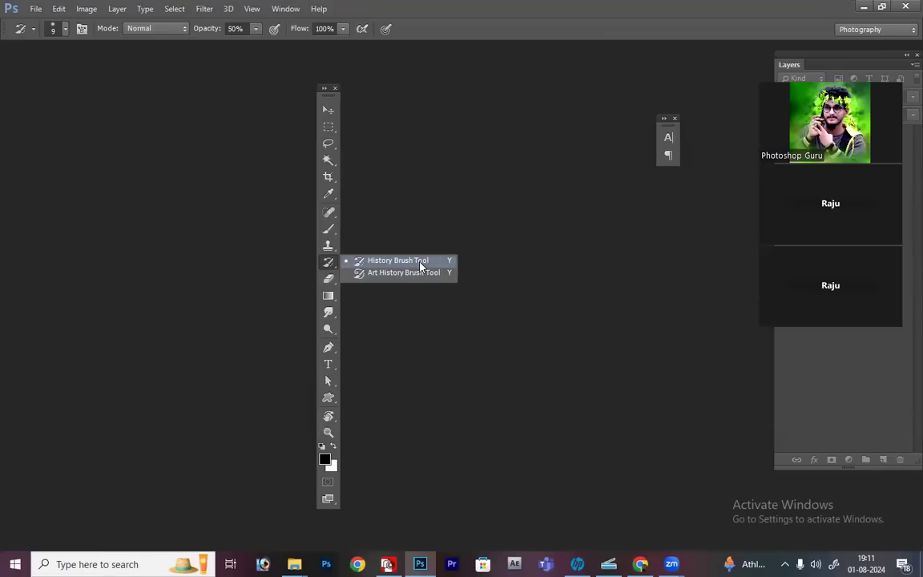
key("z")
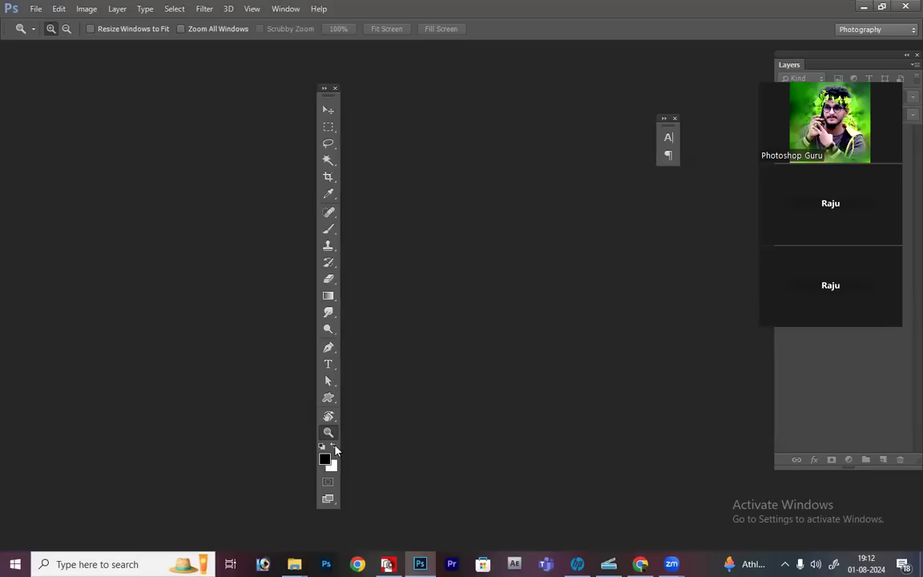
Step: Move the Tools panel to the left edge of the workspace and the Layers panel closer to the center
left_click_drag(325, 90, 24, 71)
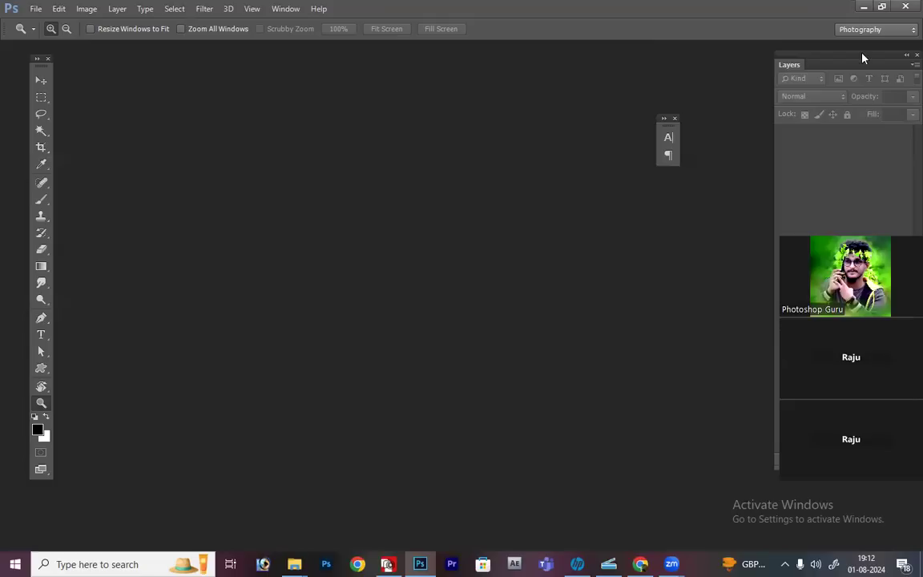
left_click_drag(862, 58, 623, 68)
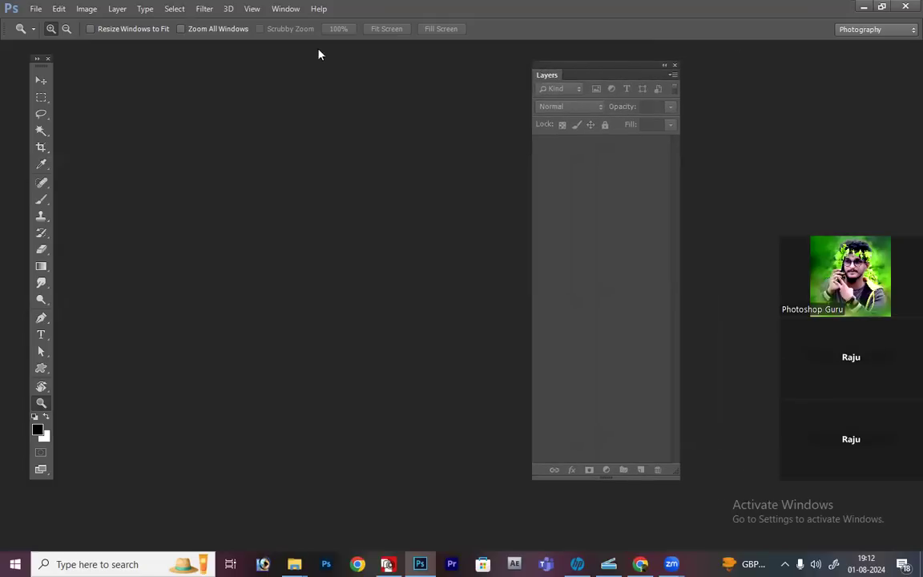
Step: Hide the Layers panel, show it again and place it just right of the collapsed Character and Paragraph panels
left_click(285, 9)
left_click(272, 243)
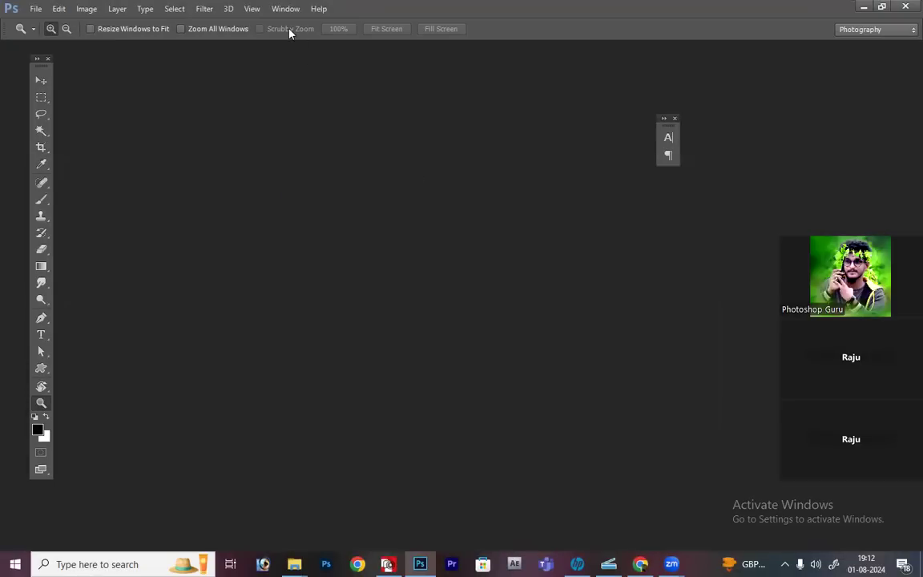
left_click(285, 9)
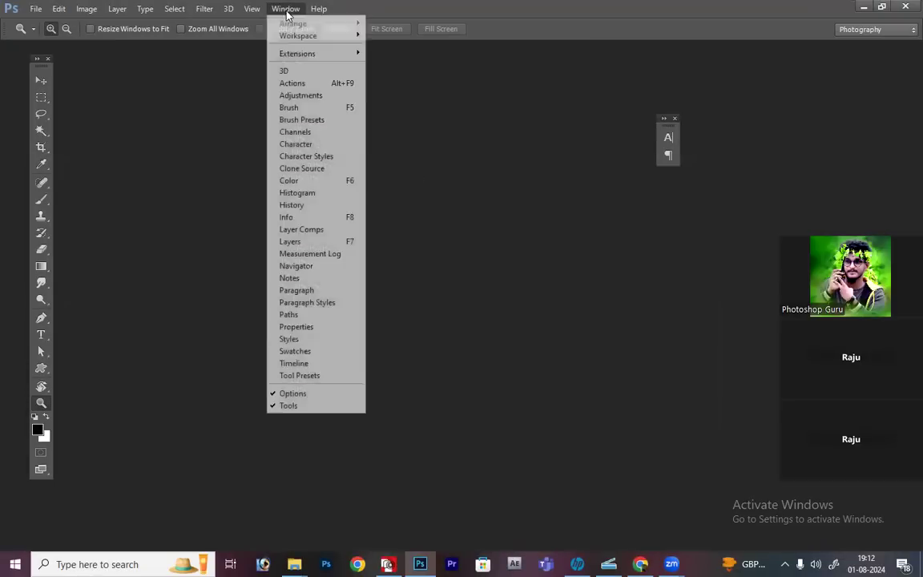
left_click(318, 242)
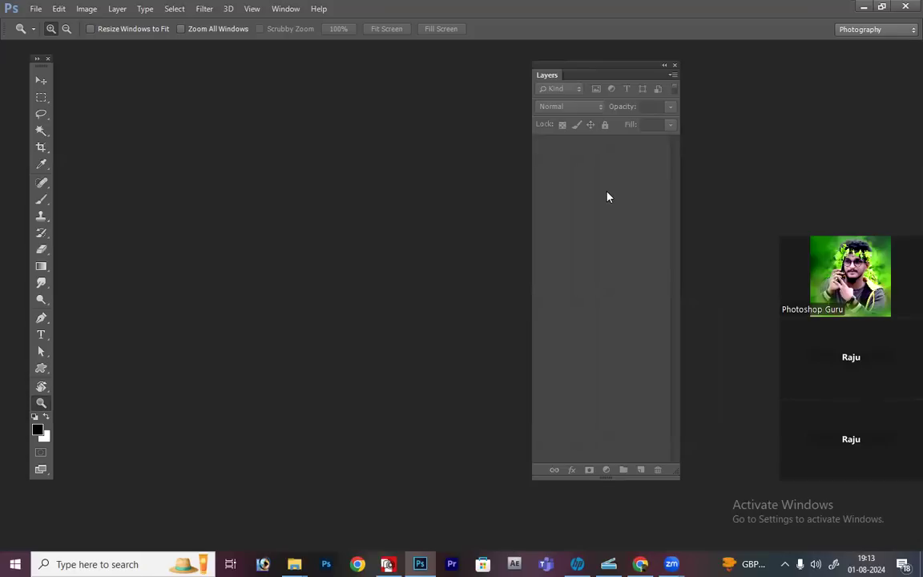
left_click_drag(583, 71, 617, 76)
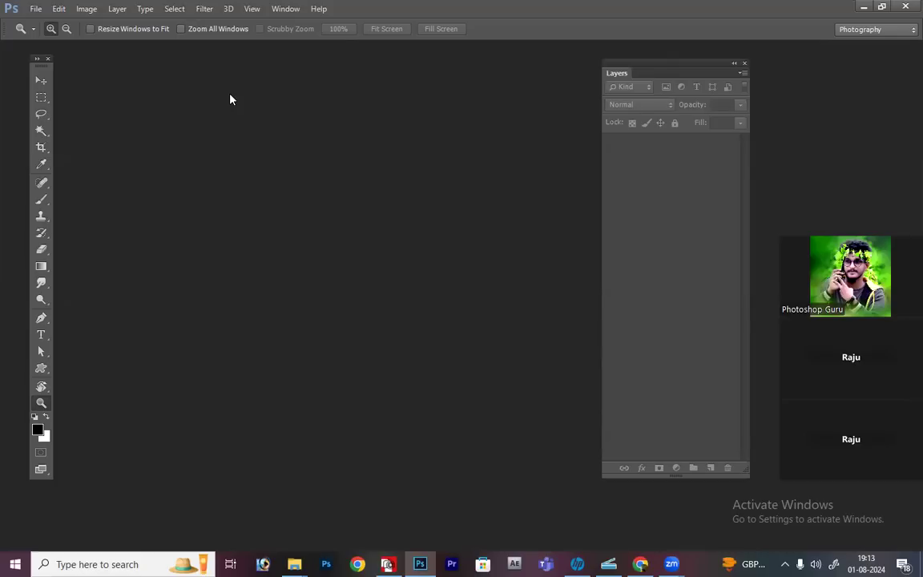
left_click_drag(610, 66, 717, 68)
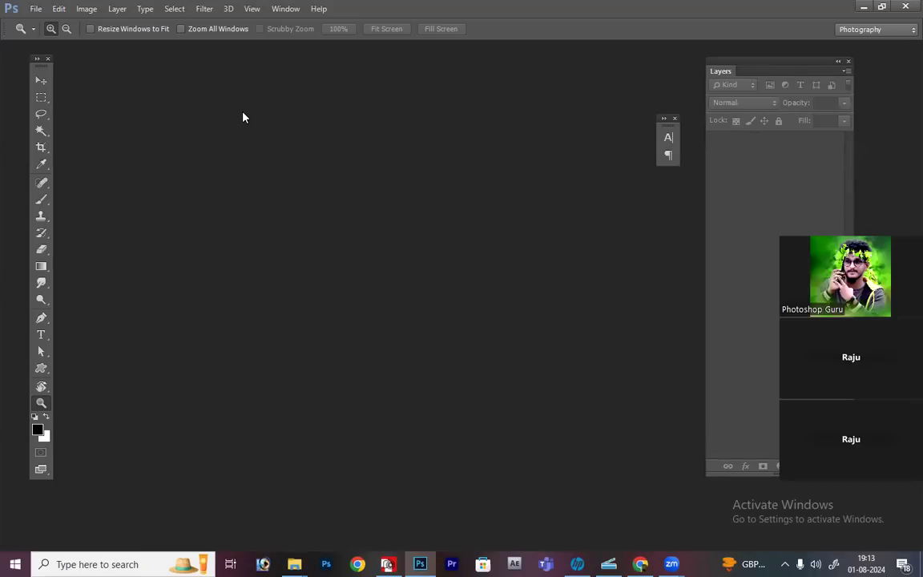
Step: Start a new document and move its settings dialog toward the center of the workspace
left_click(36, 9)
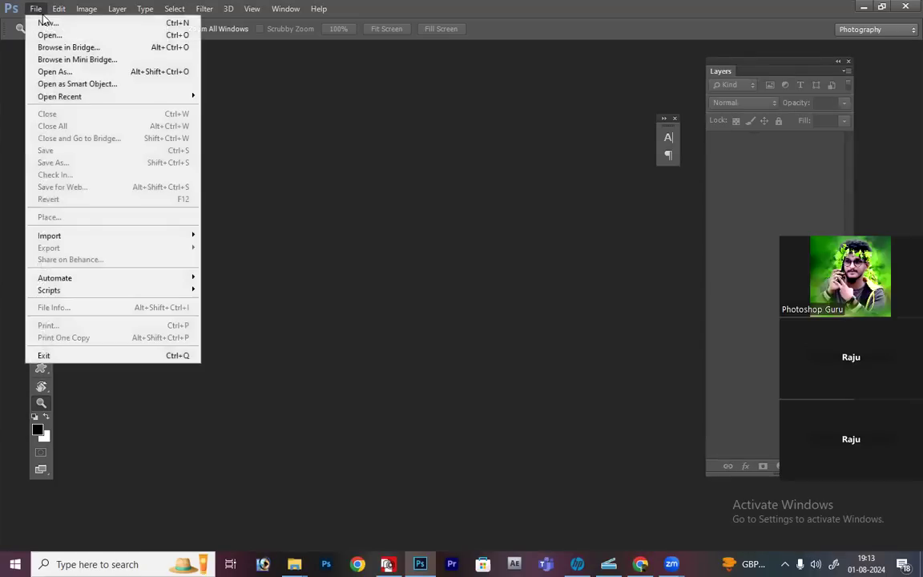
left_click(45, 24)
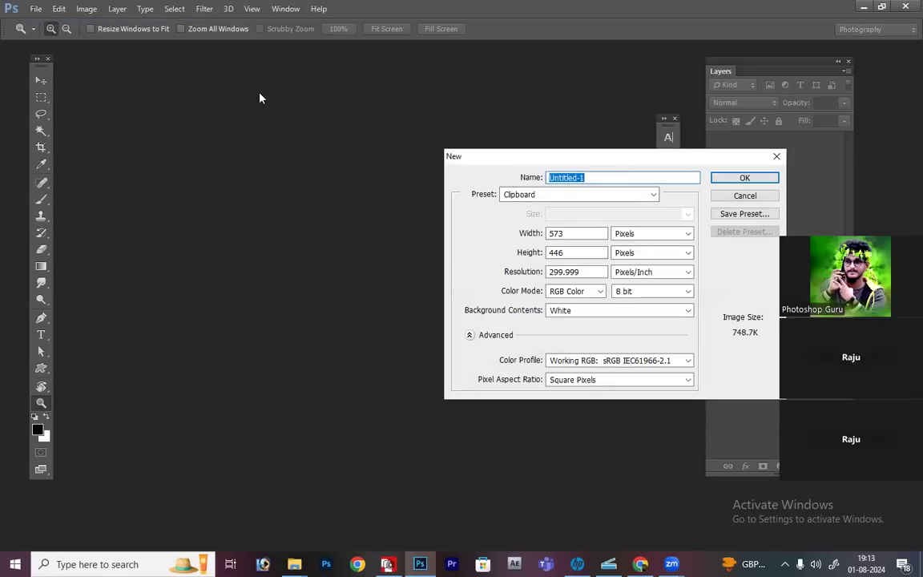
left_click_drag(510, 158, 312, 150)
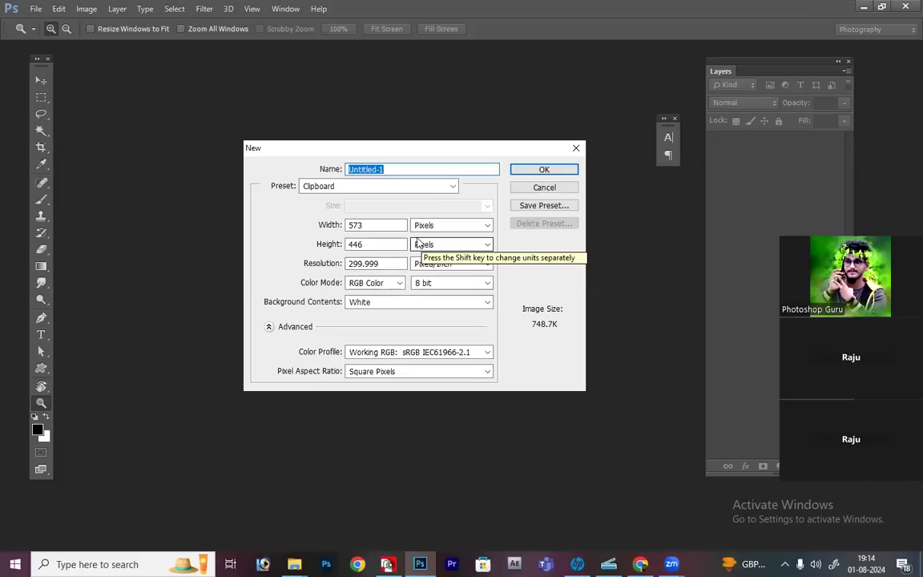
type("photsoh")
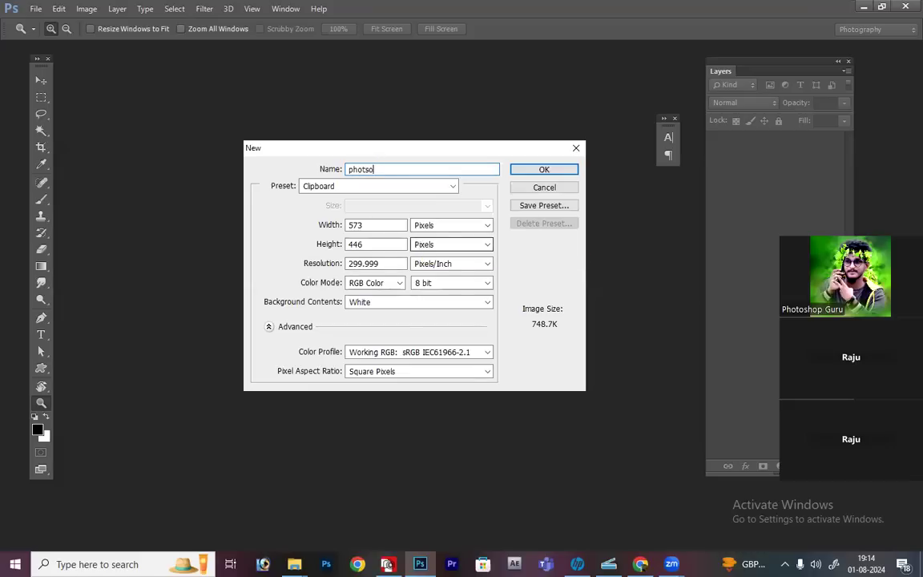
key("BackSpace")
key("BackSpace")
key("BackSpace")
type("oshoph")
key("BackSpace")
type("guru 1st le")
key("BackSpace")
key("BackSpace")
key("BackSpace")
type("lesson")
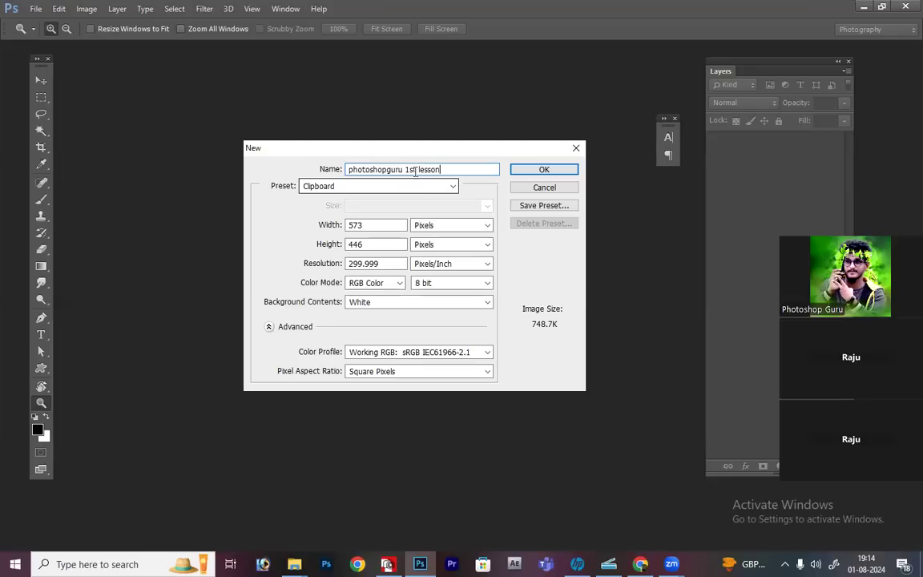
left_click(561, 189)
key("ctrl+n")
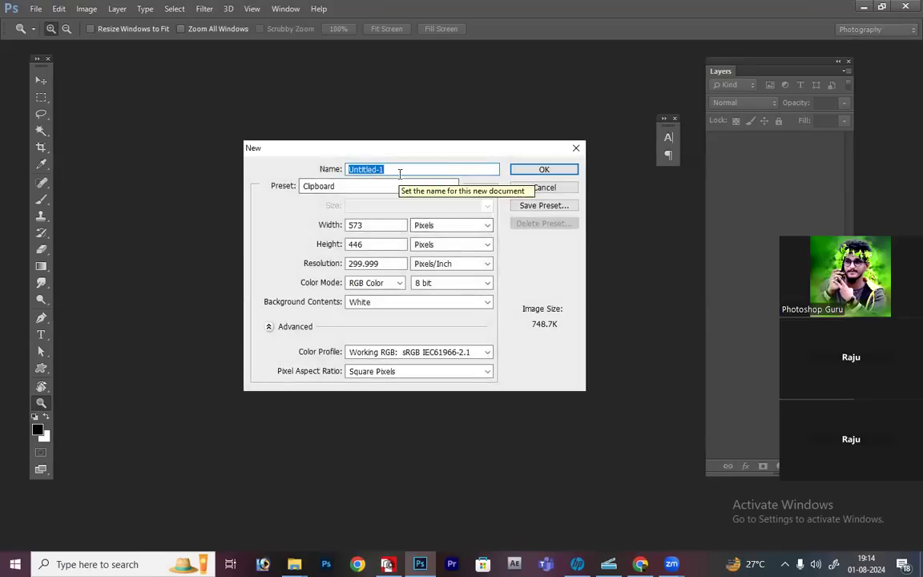
key("Escape")
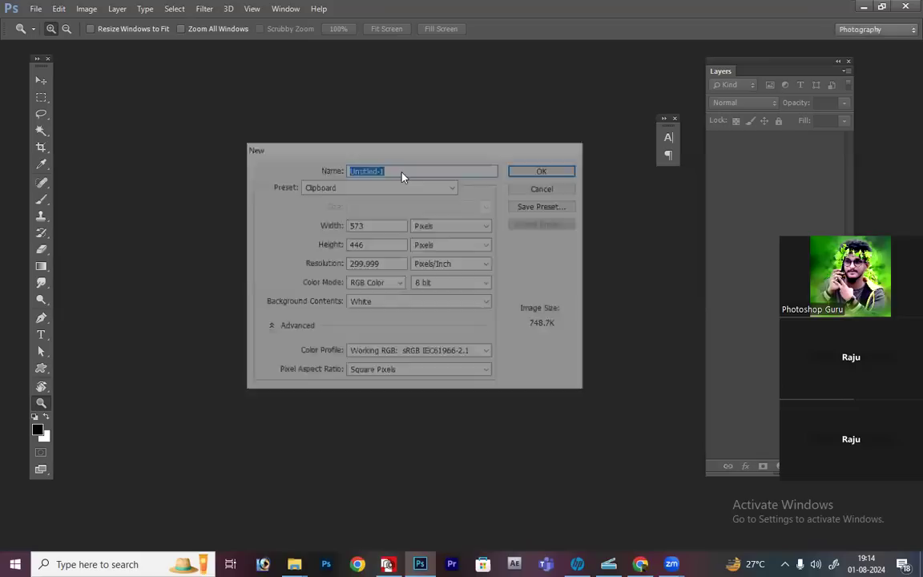
Step: Start a new document named "1st lesson of photoshop" with the International Paper preset at size A4
key("ctrl+n")
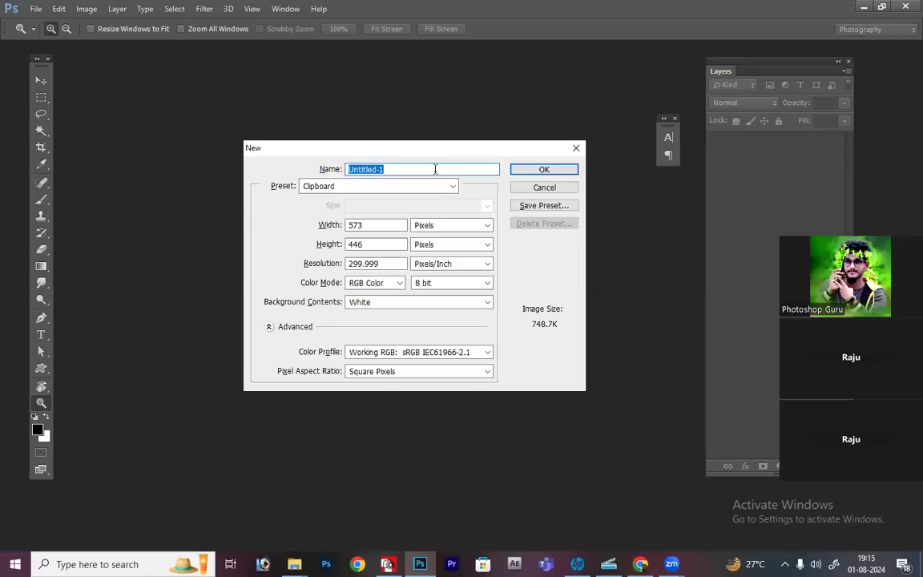
type("1st lesson of photoshop")
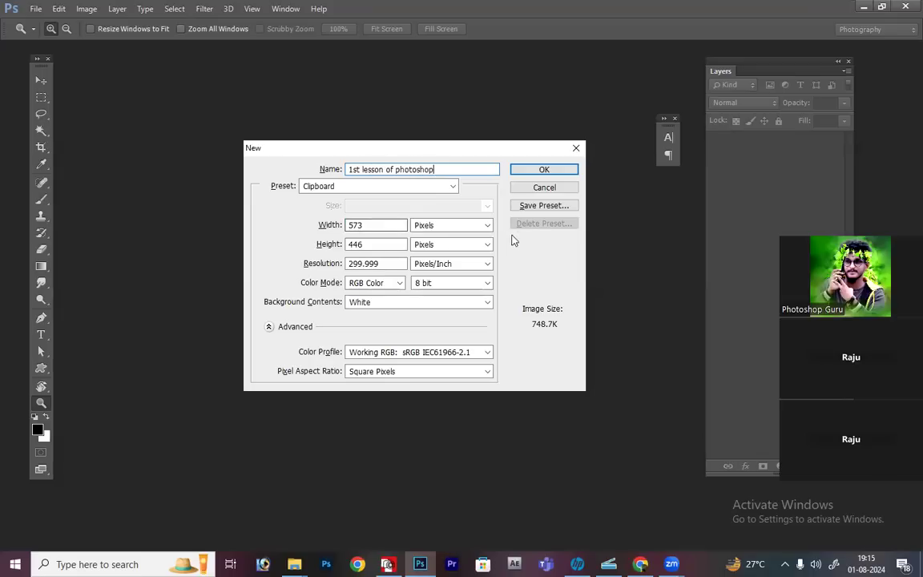
left_click(391, 189)
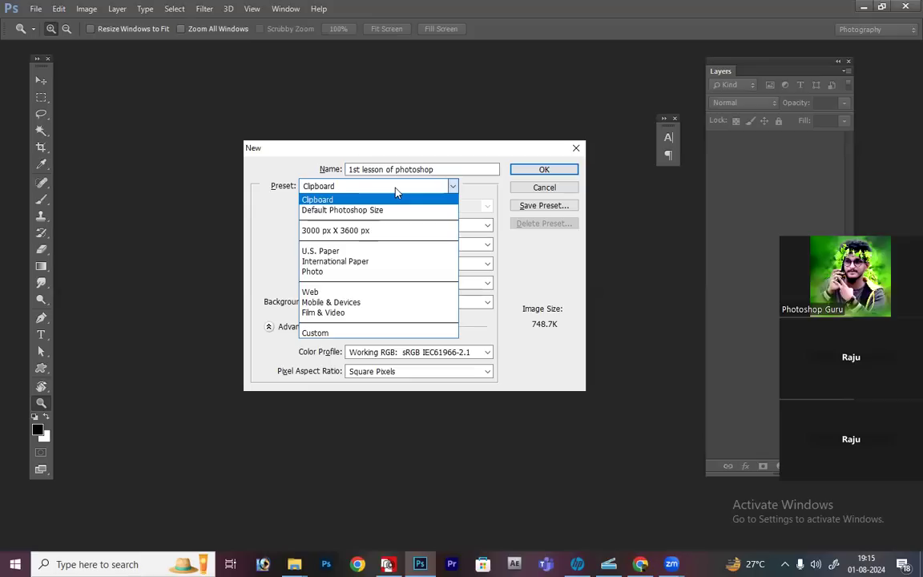
left_click(412, 261)
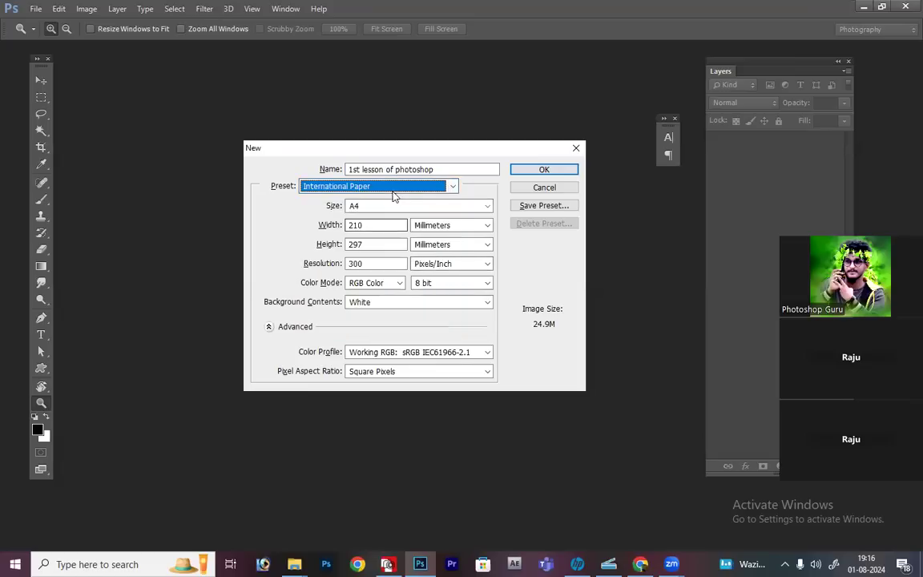
left_click(398, 206)
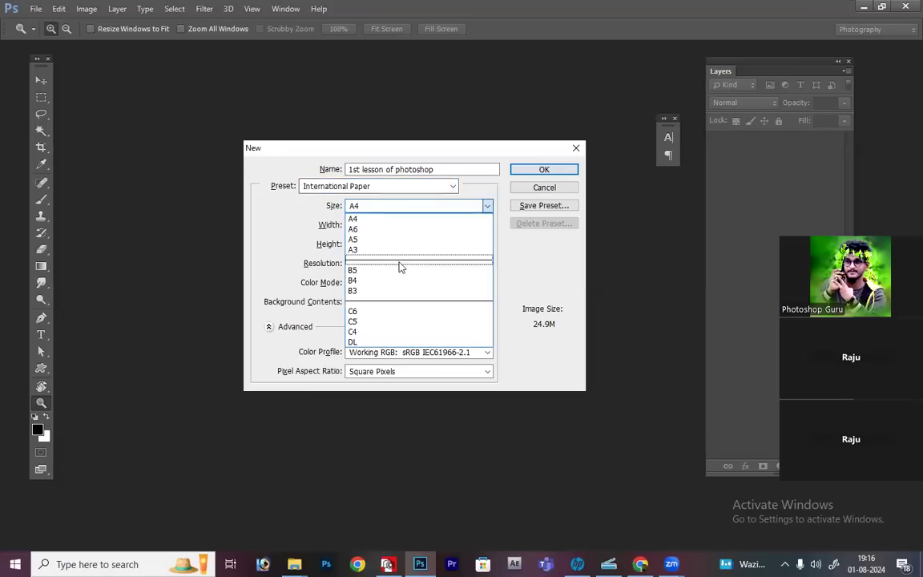
left_click(392, 218)
Step: Switch the document preset to Photo and review its landscape and portrait sizes, keeping Landscape, 2 x 3
left_click(410, 189)
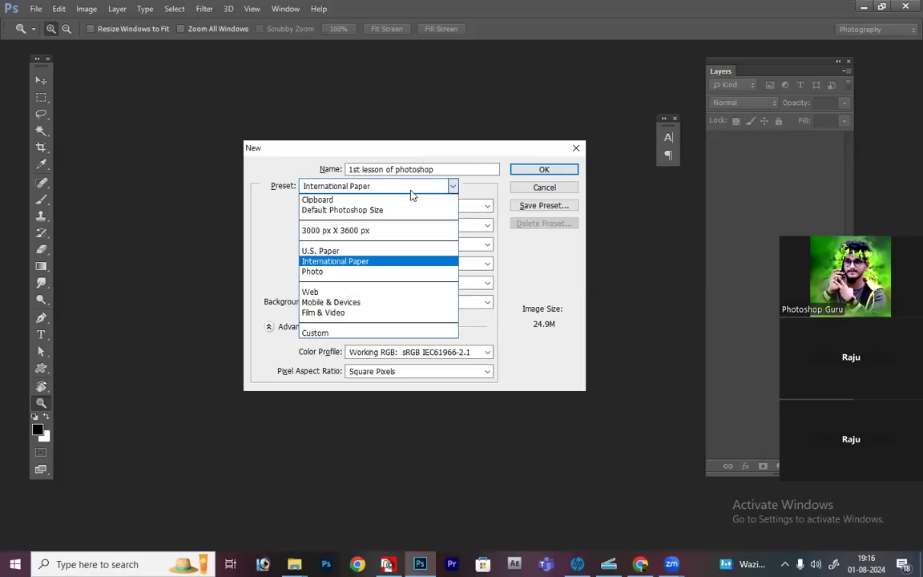
left_click(417, 273)
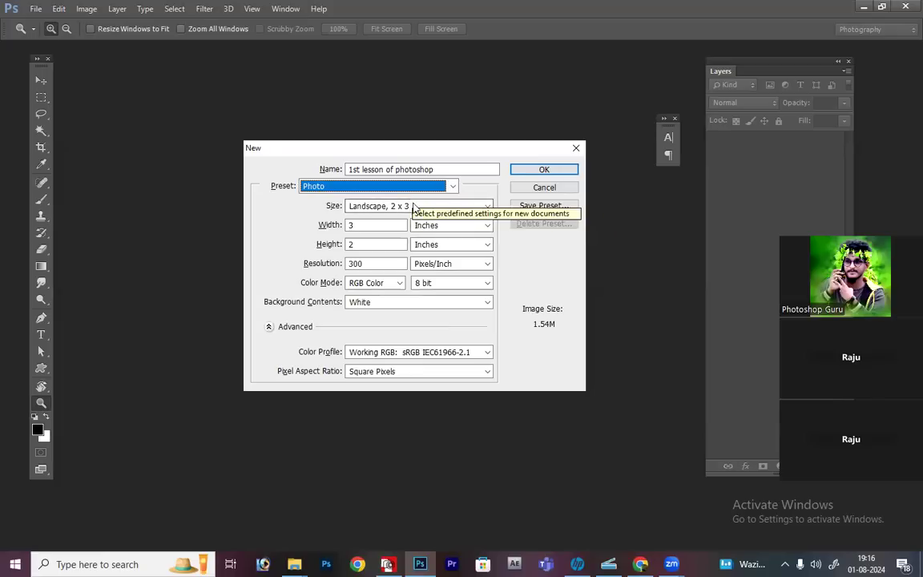
left_click(414, 205)
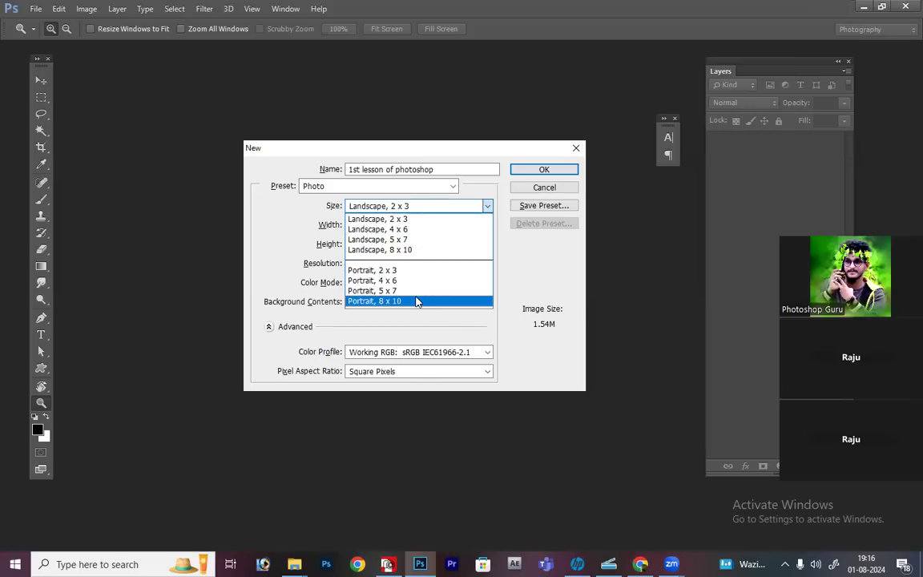
left_click(269, 192)
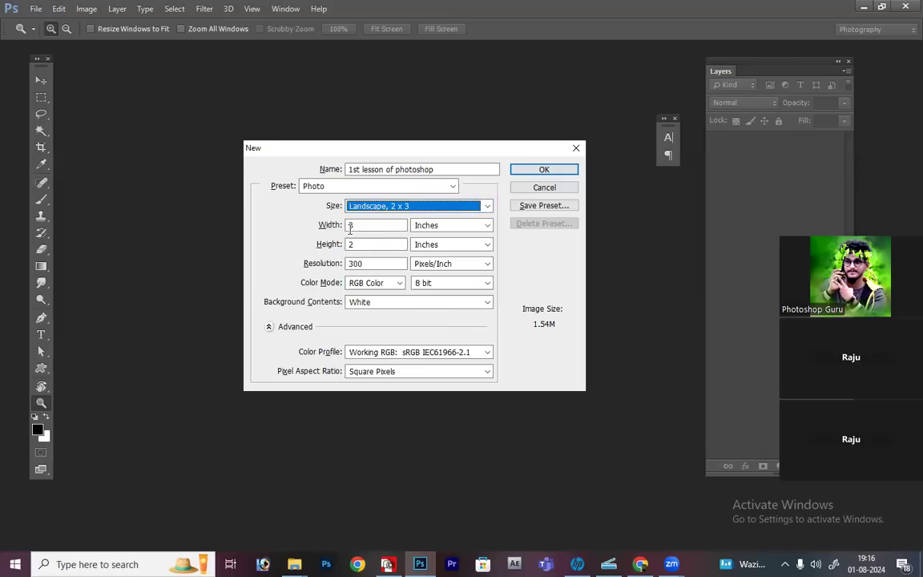
left_click(398, 208)
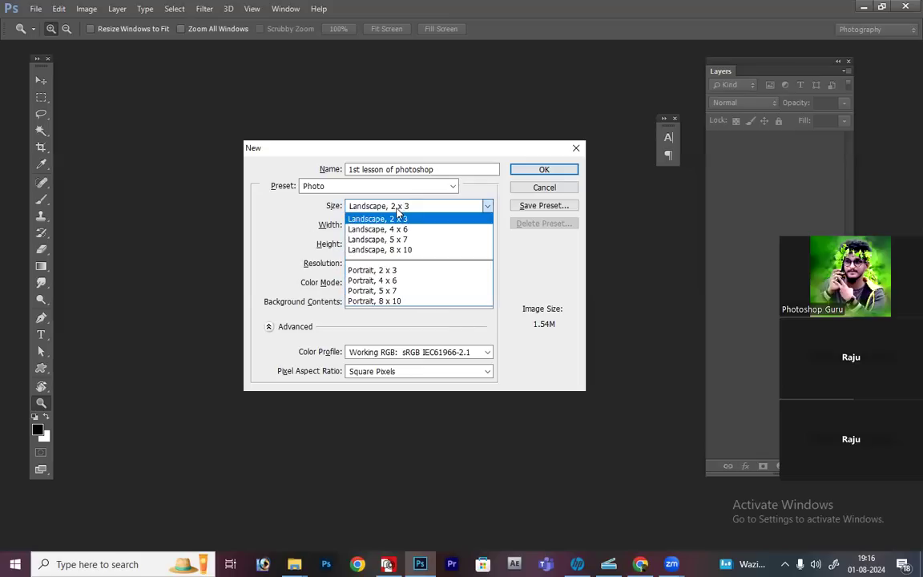
left_click(302, 213)
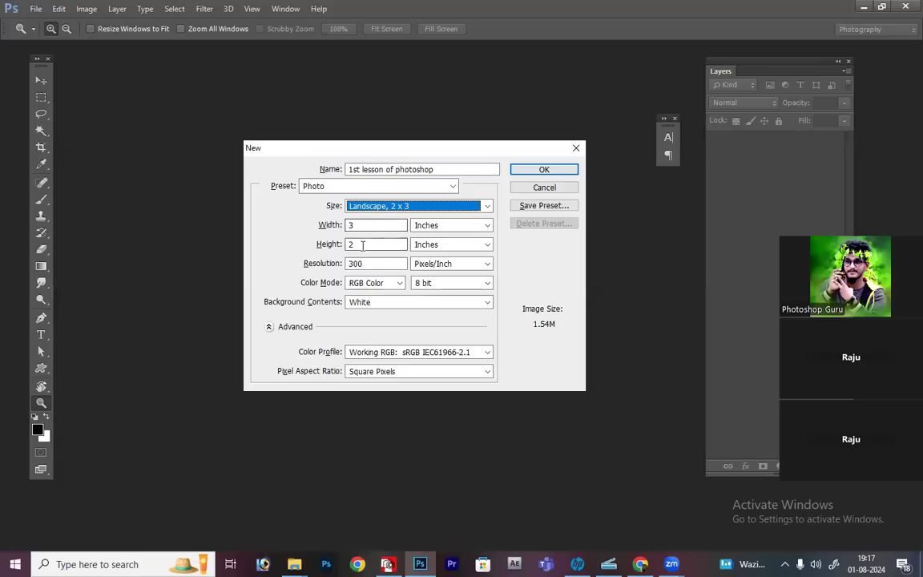
Step: Change the photo size to Portrait, 2 x 3 and return it to Landscape, 2 x 3
left_click(386, 207)
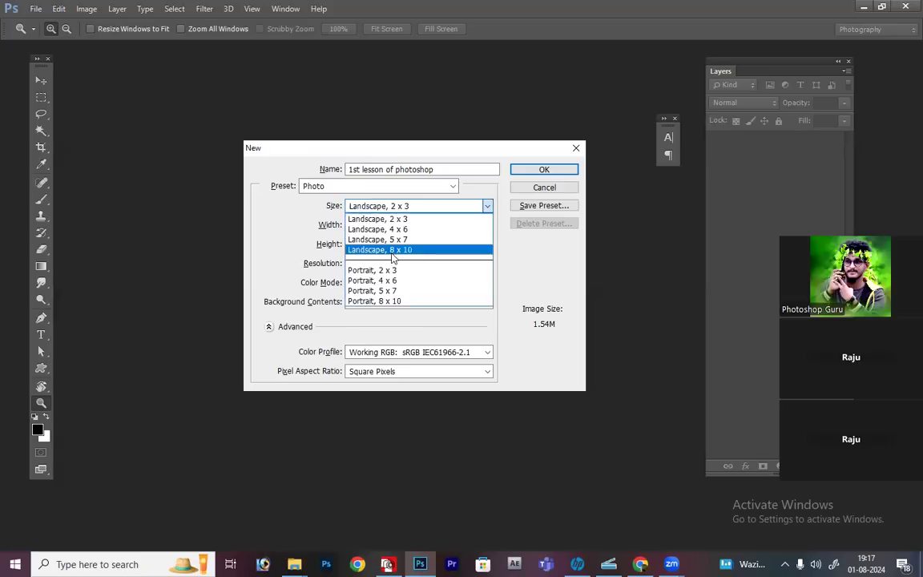
left_click(383, 267)
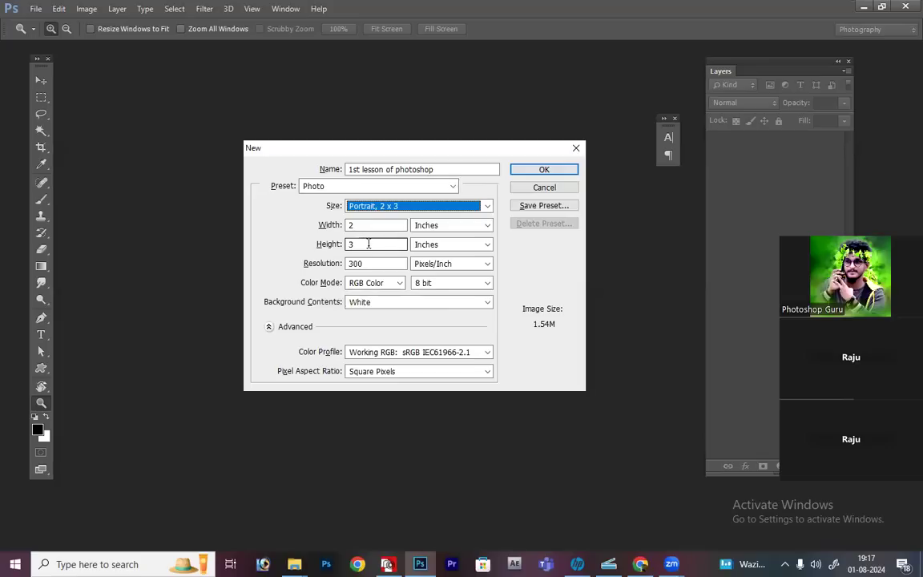
left_click(393, 208)
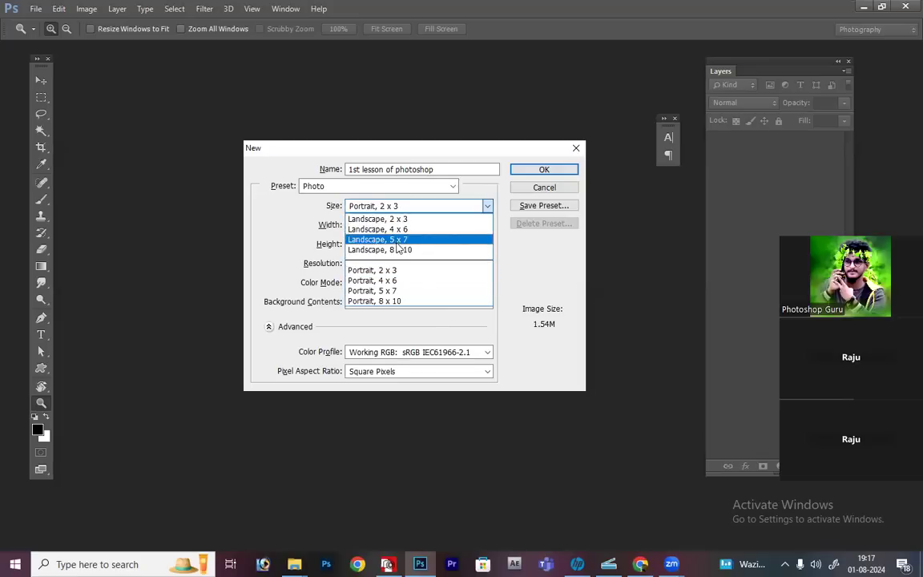
left_click(397, 214)
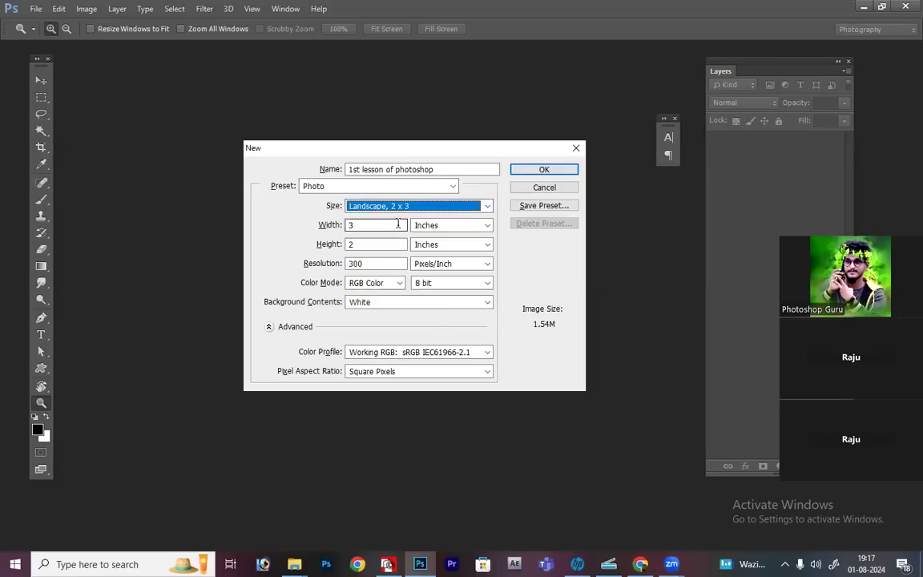
Step: Set the new document's width and height to 10 inches each
left_click(349, 225)
double_click(349, 225)
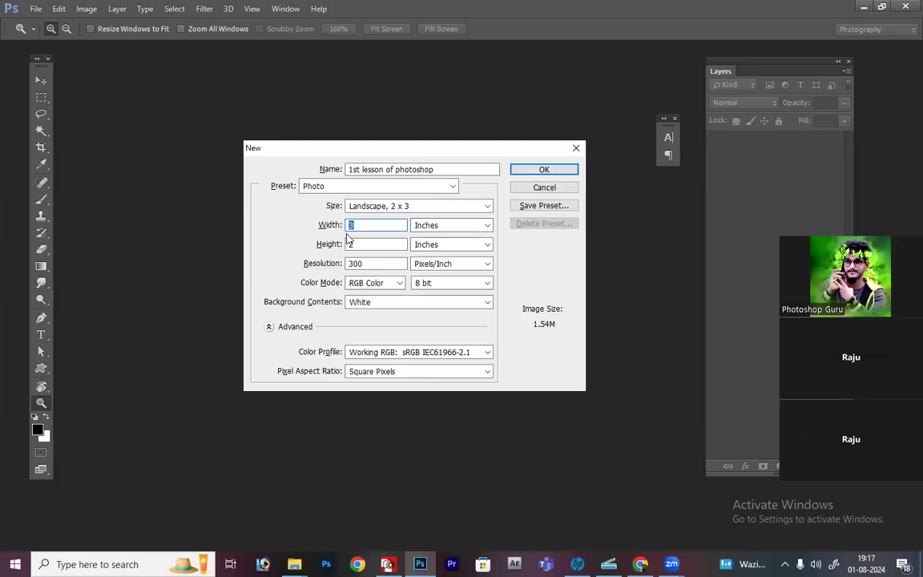
type("10")
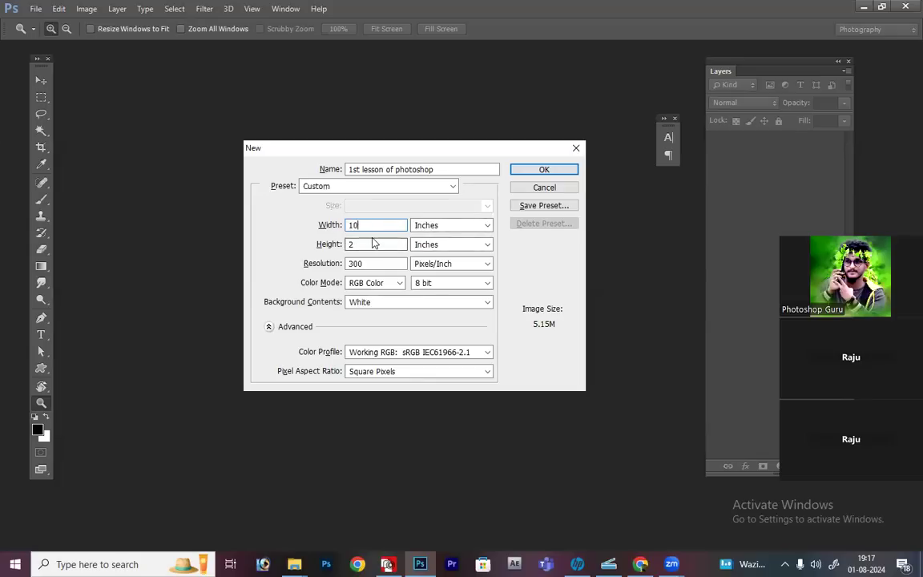
key("Tab")
type("10")
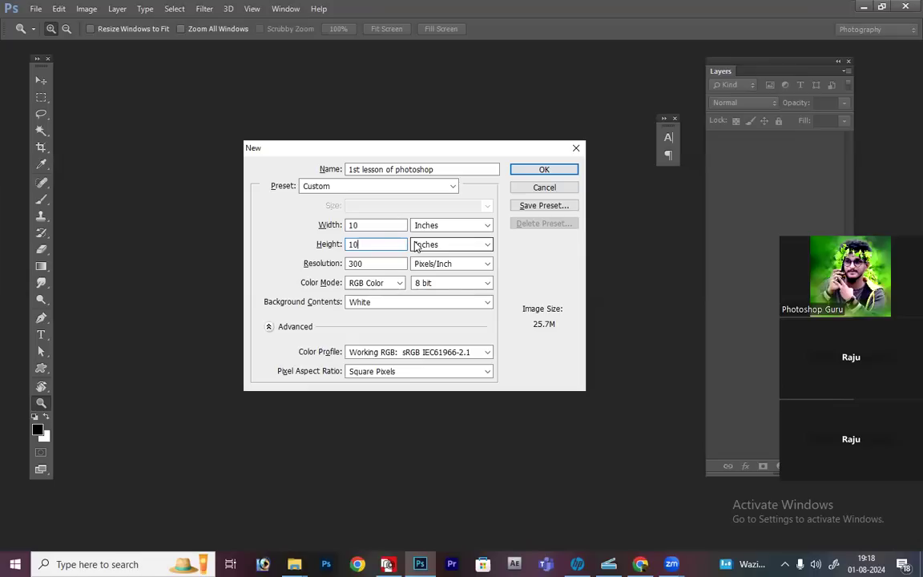
Step: Review the resolution value and choose RGB Color mode with 8 bit depth for the new document
left_click(377, 262)
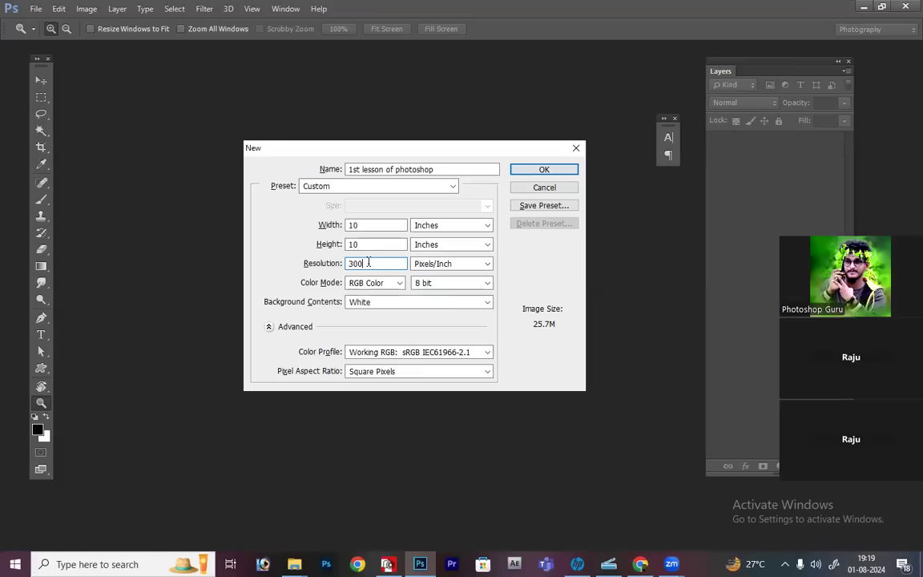
left_click(308, 259)
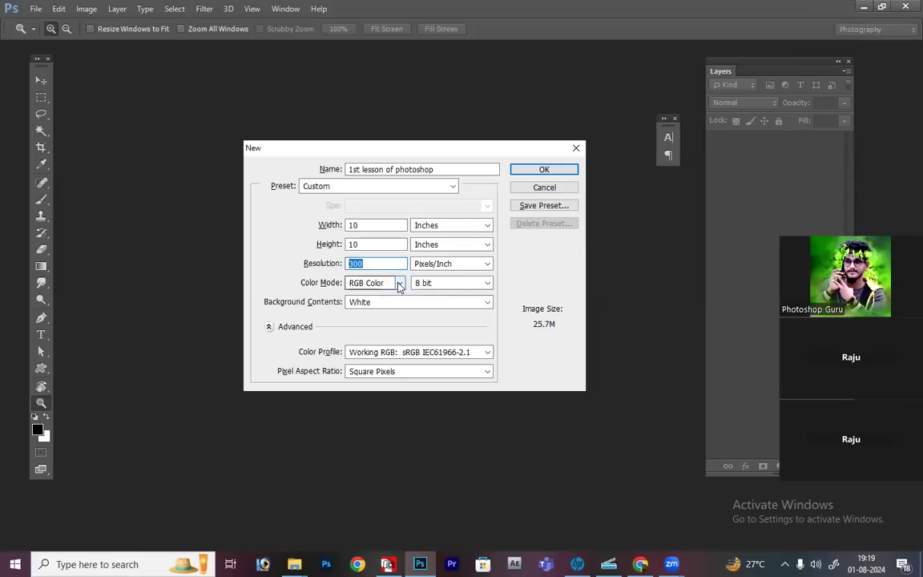
left_click(399, 284)
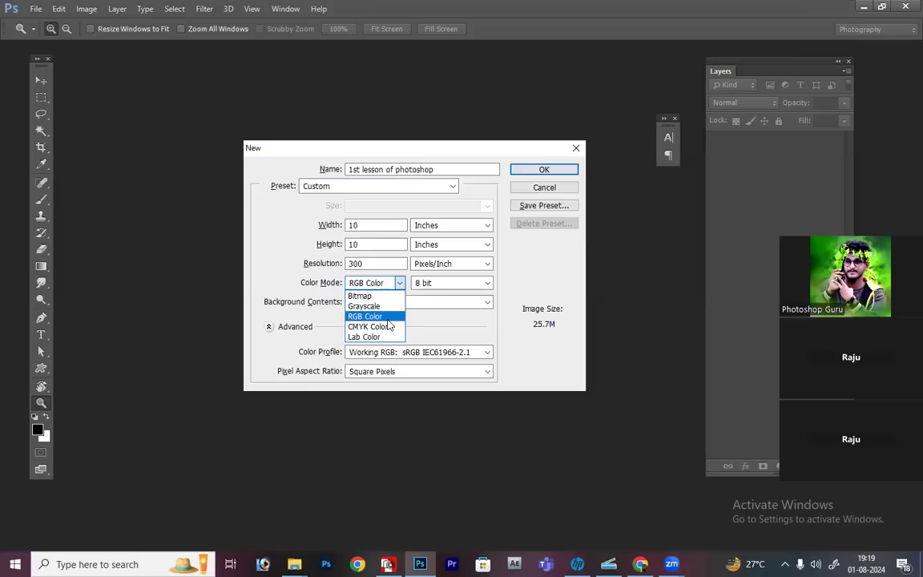
left_click(388, 320)
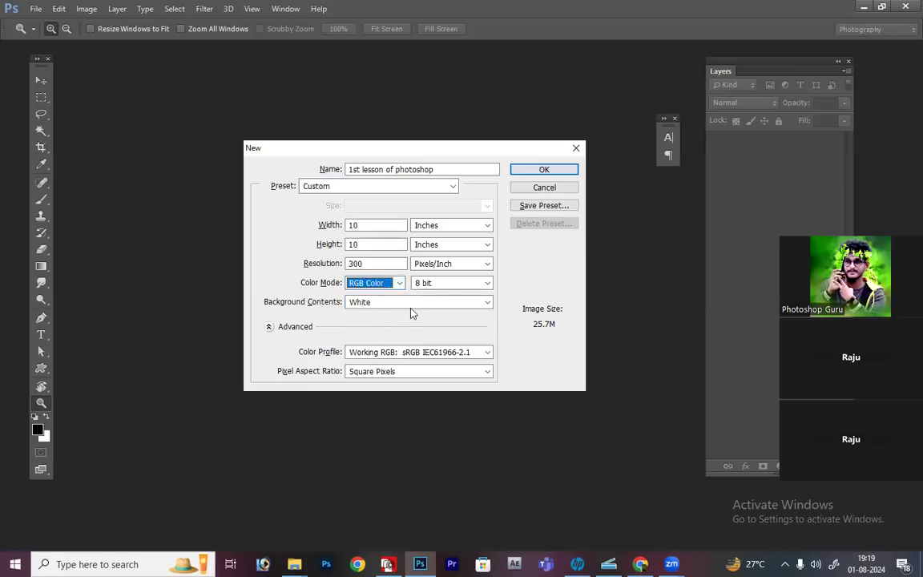
left_click(449, 286)
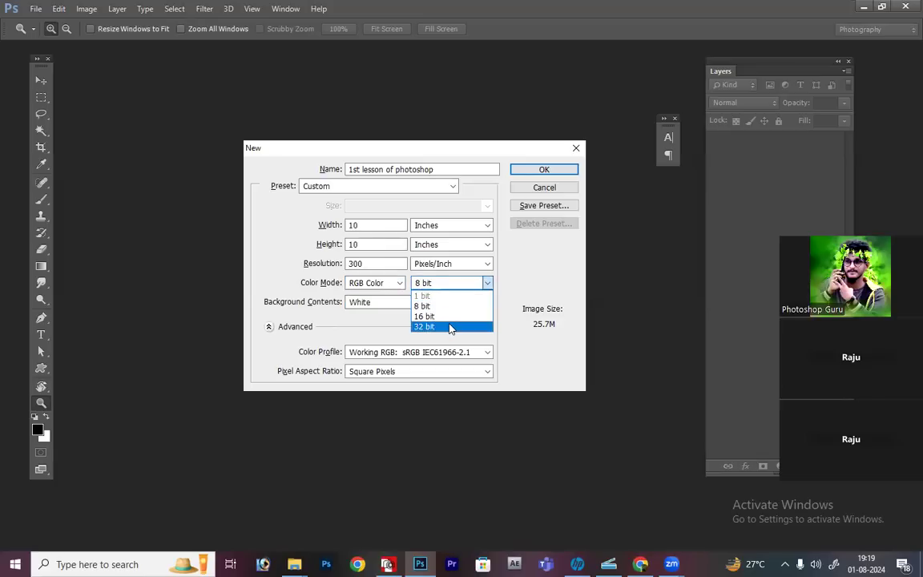
left_click(452, 306)
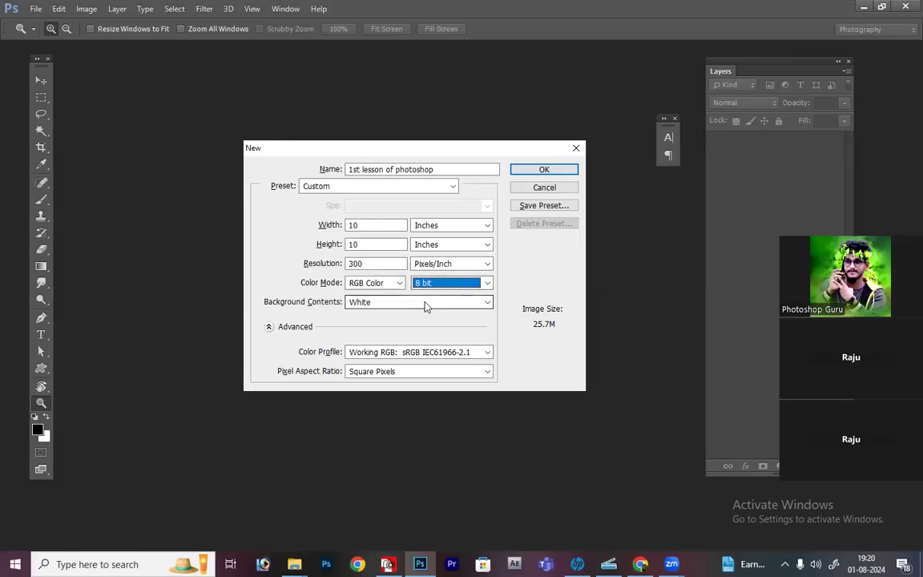
Step: Collapse and reopen the new document's advanced options, and set the color profile to sRGB IEC61966-2.1
left_click(269, 328)
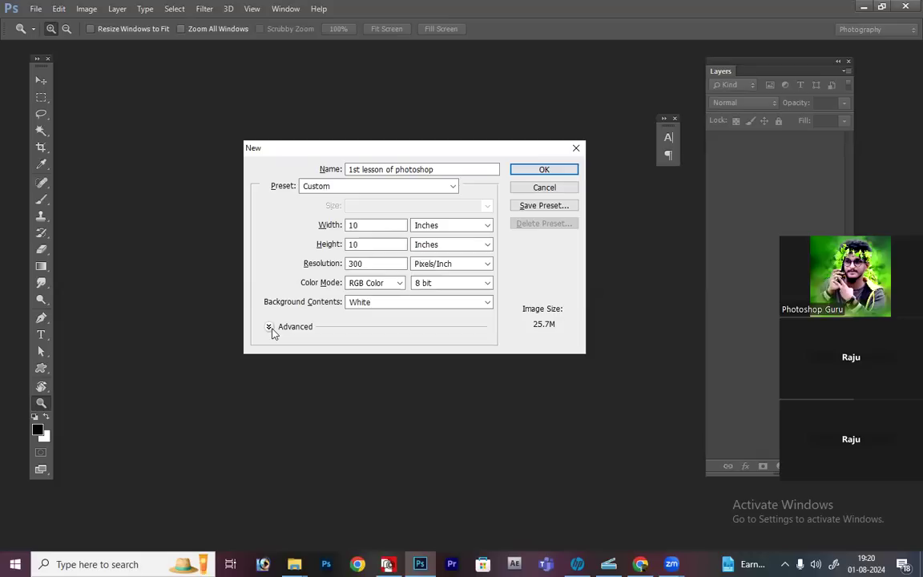
left_click(270, 328)
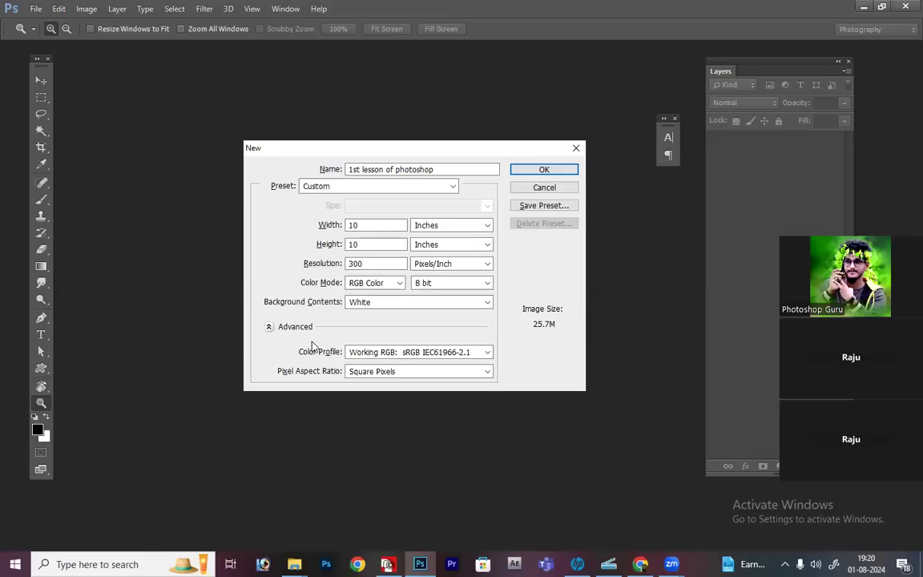
left_click(484, 353)
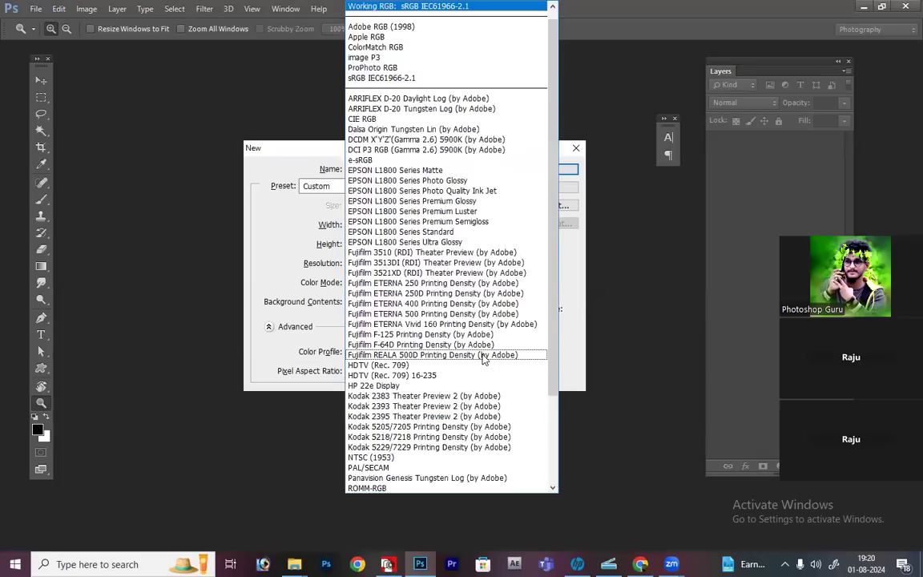
scroll(484, 360, "down", 4)
scroll(484, 360, "up", 4)
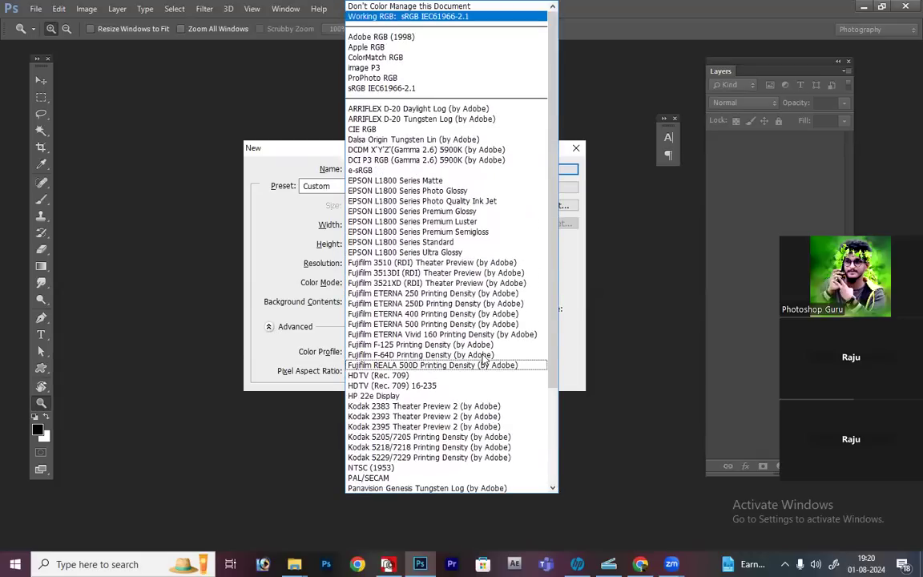
scroll(480, 240, "down", 4)
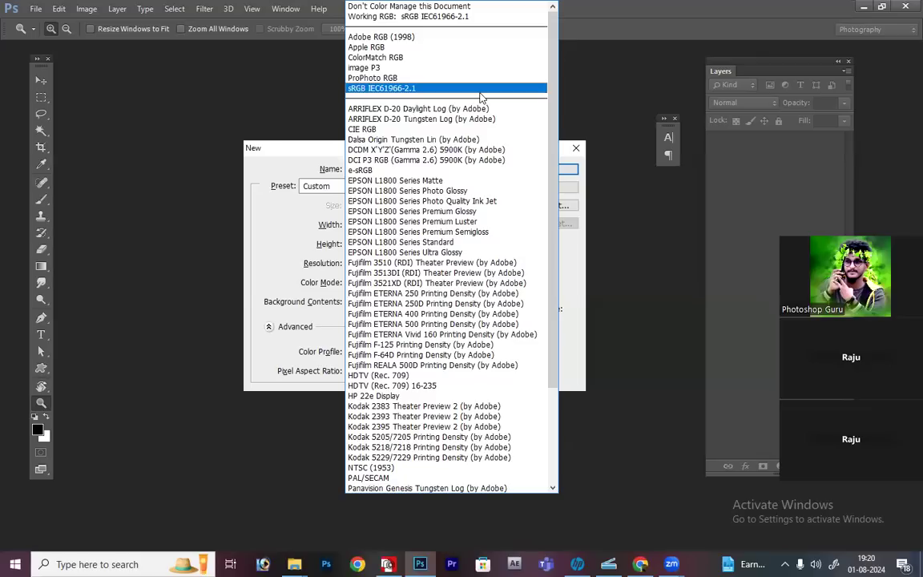
left_click(421, 90)
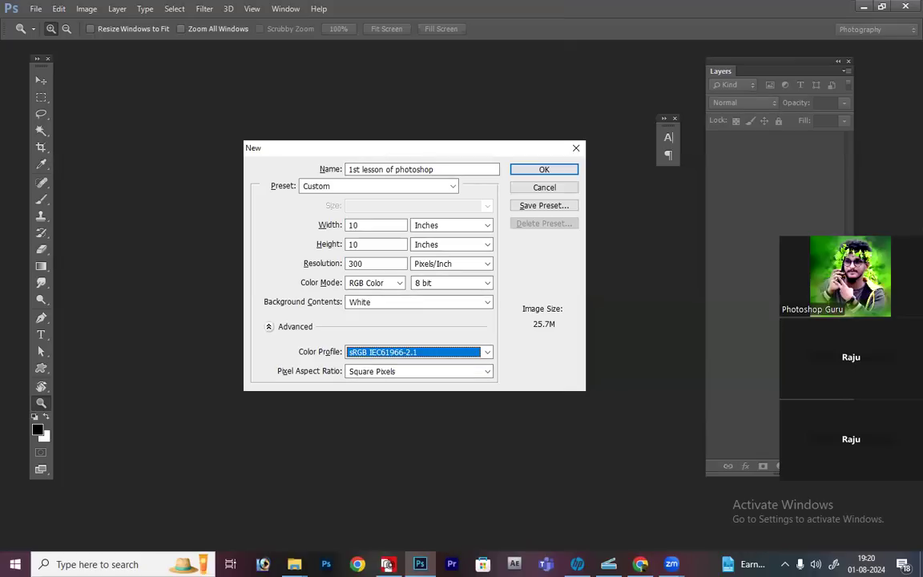
Step: Examine the available color profiles for the new document, keeping sRGB IEC61966-2.1
left_click_drag(877, 229, 775, 199)
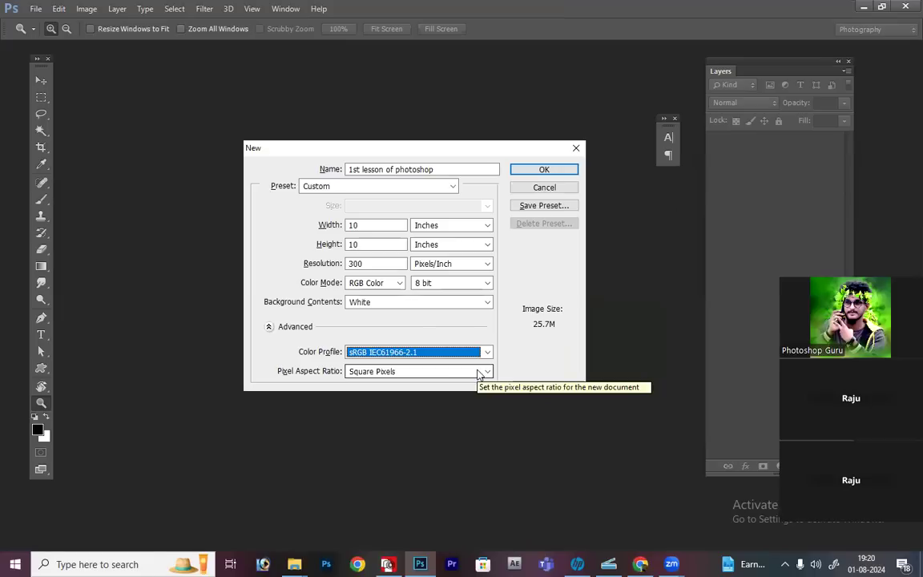
left_click(416, 357)
scroll(448, 320, "down", 1)
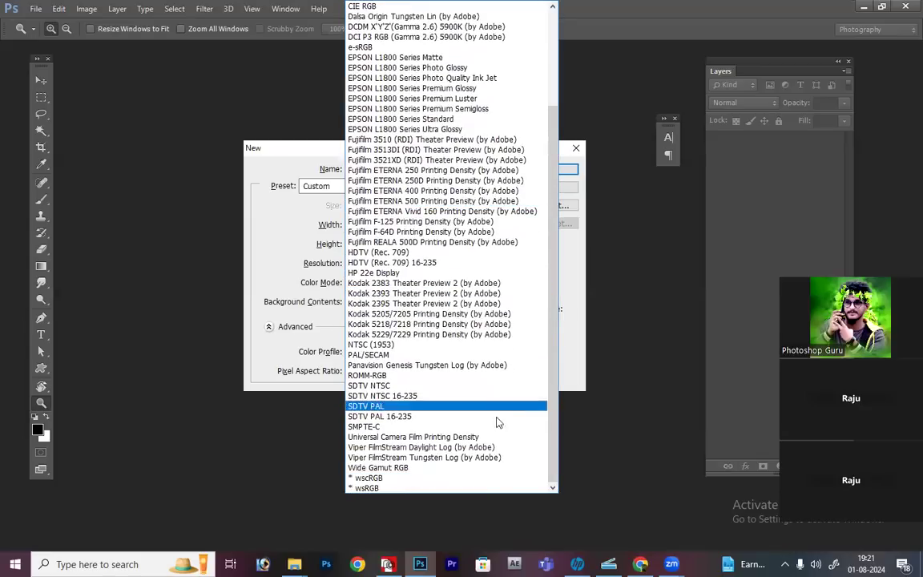
scroll(511, 253, "up", 4)
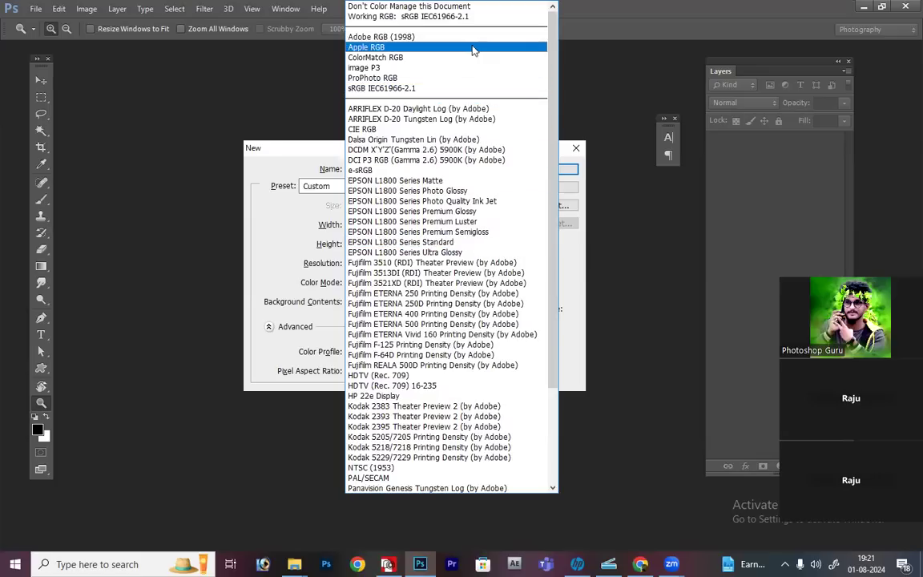
left_click(460, 90)
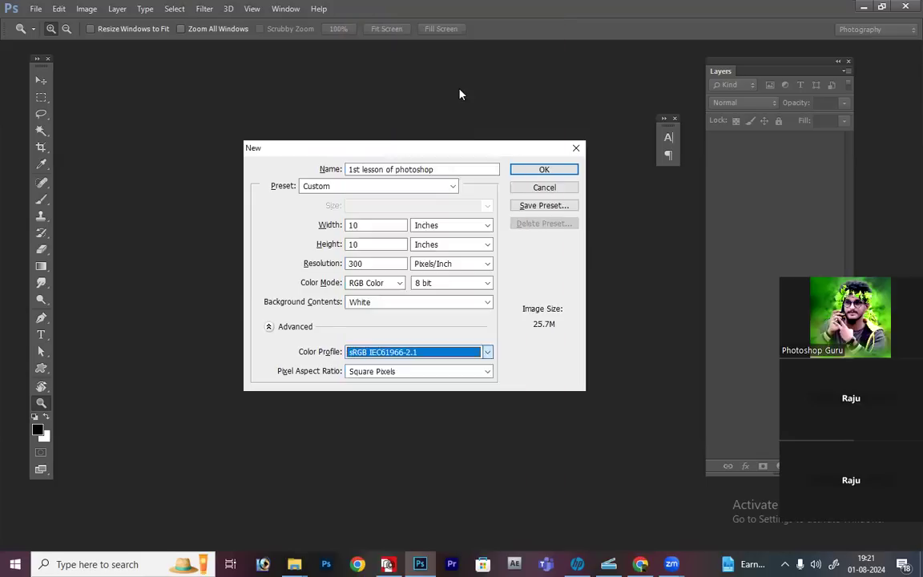
left_click(433, 357)
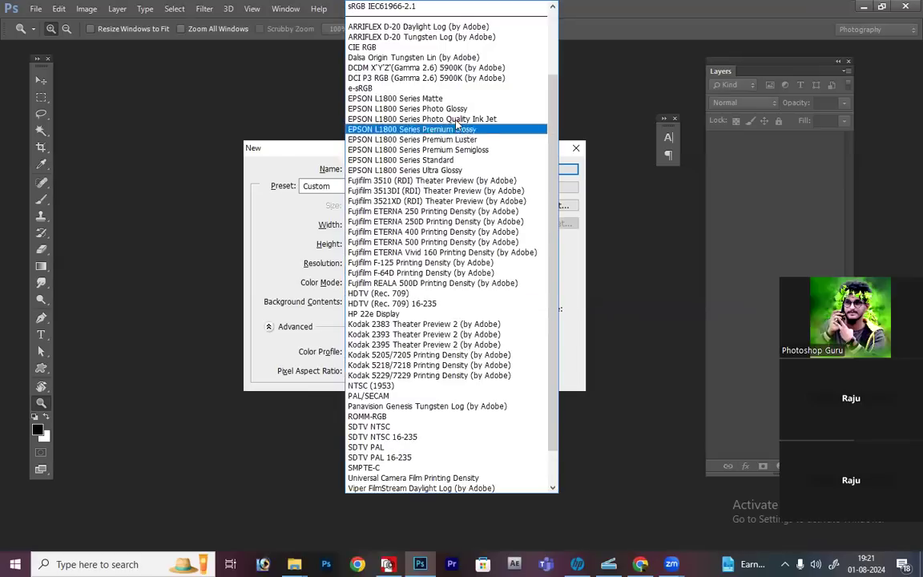
left_click(463, 8)
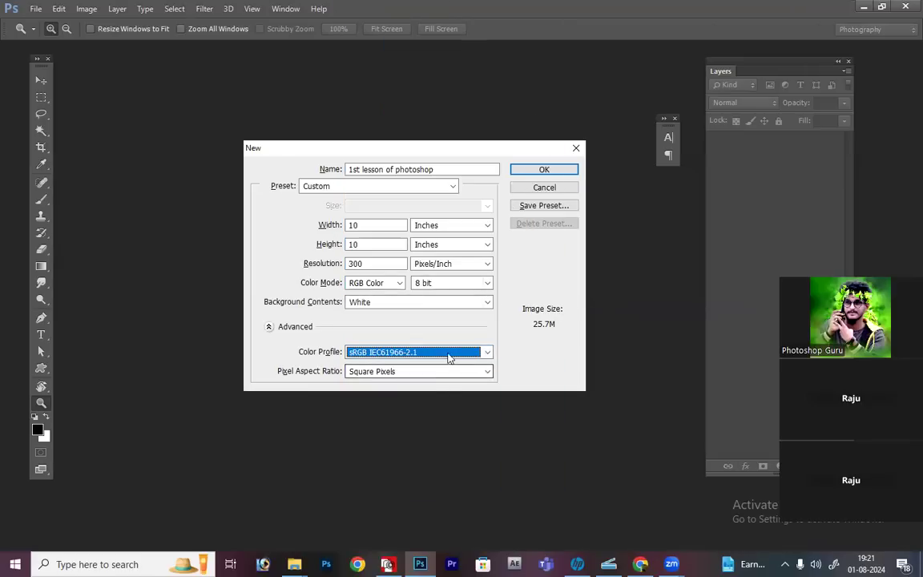
Step: Switch the color profile to Adobe RGB (1998) and return it to sRGB IEC61966-2.1
left_click(453, 355)
scroll(551, 244, "up", 3)
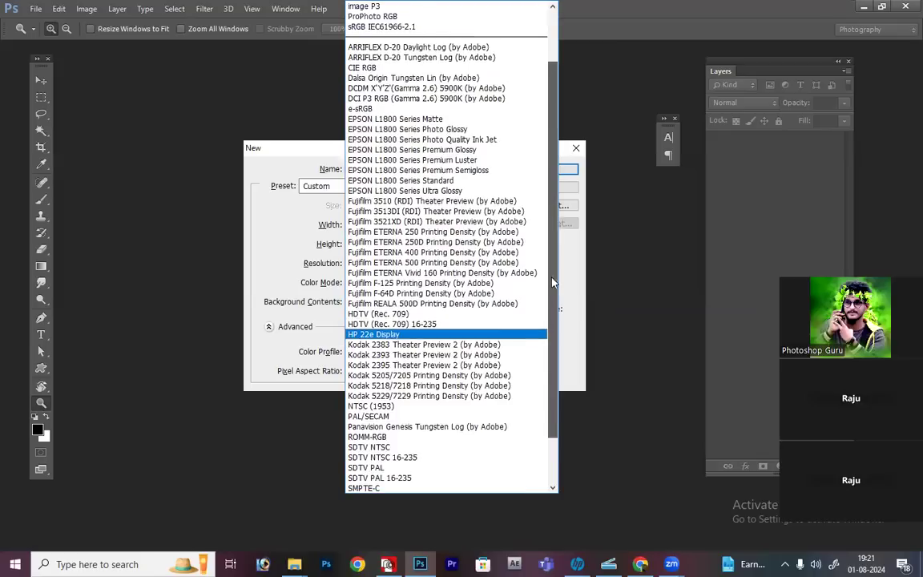
scroll(551, 244, "up", 1)
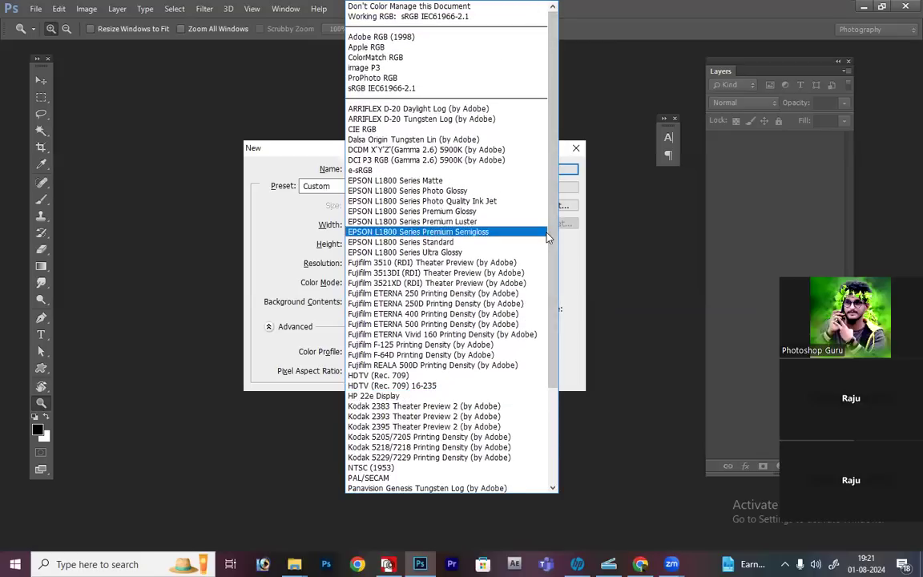
left_click(528, 44)
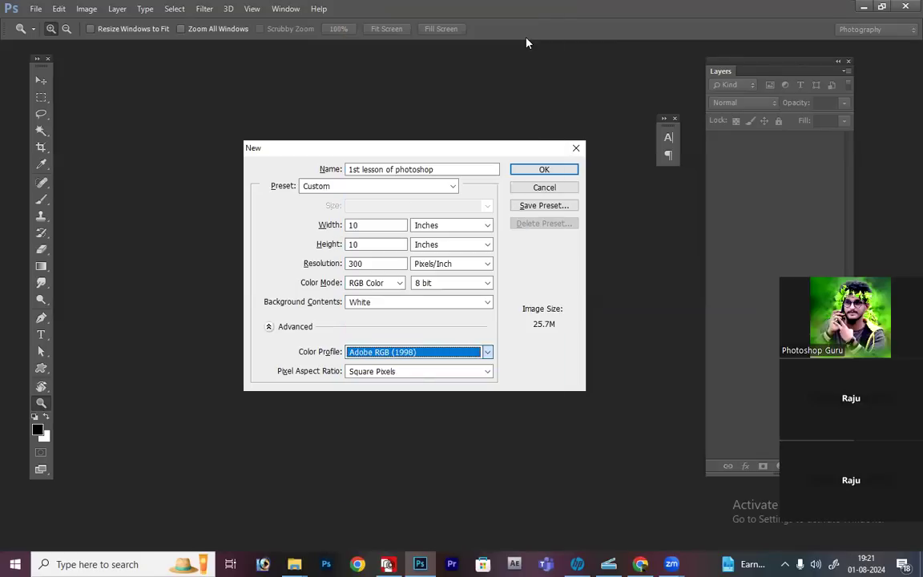
left_click(443, 357)
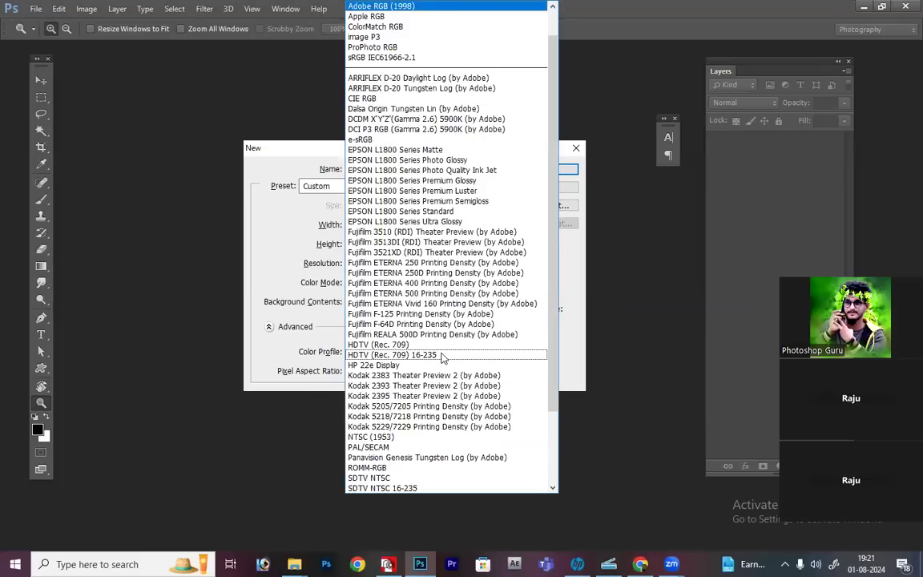
left_click(463, 58)
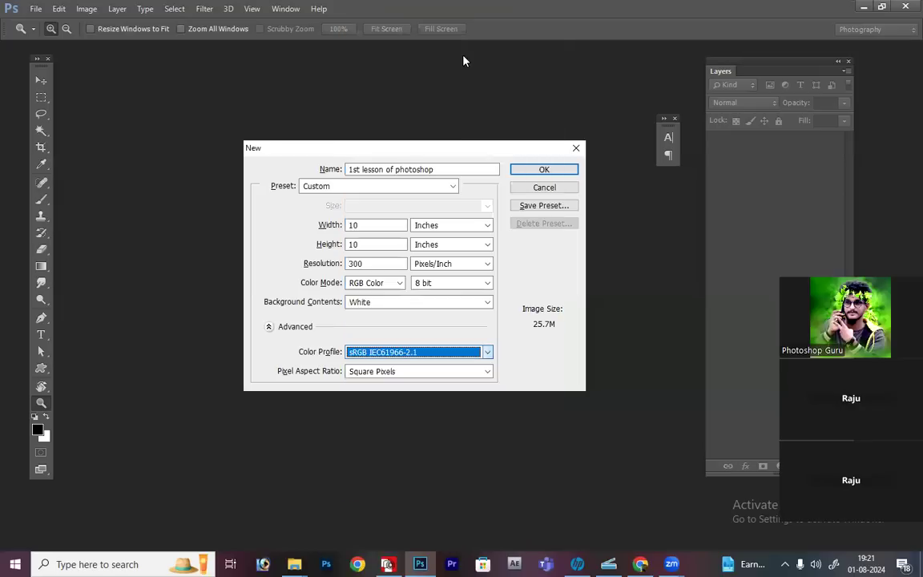
Step: Create the new document with Square Pixels as the pixel aspect ratio and hide its rulers
left_click(440, 373)
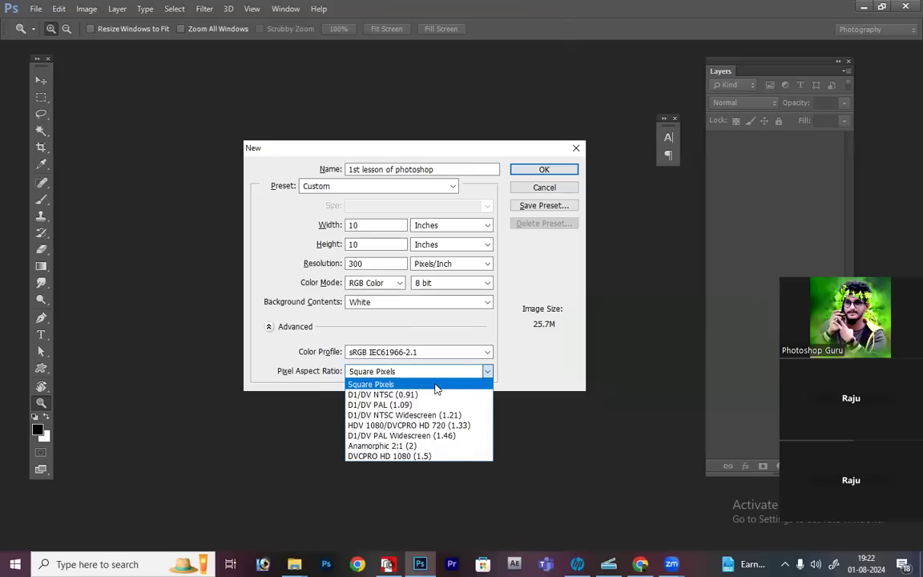
left_click(436, 388)
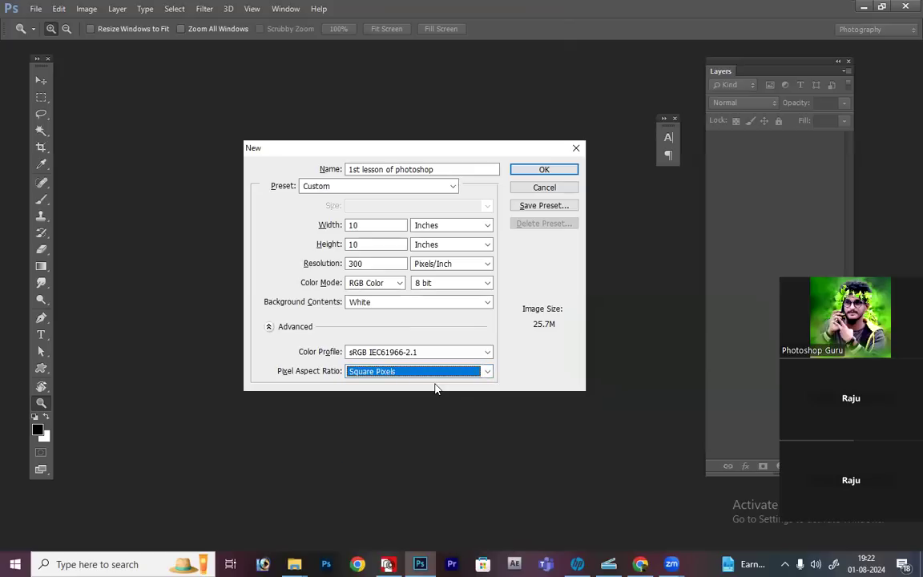
left_click(543, 172)
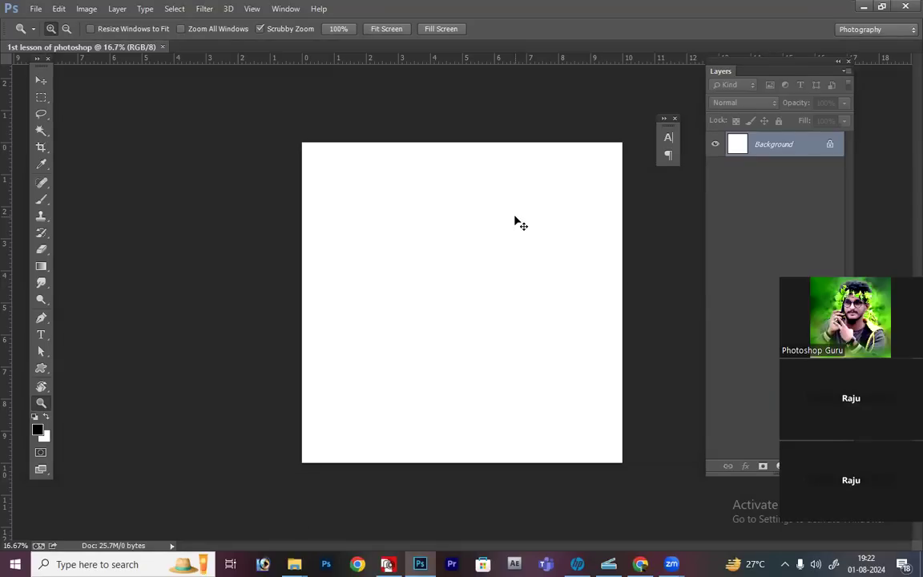
key("ctrl+r")
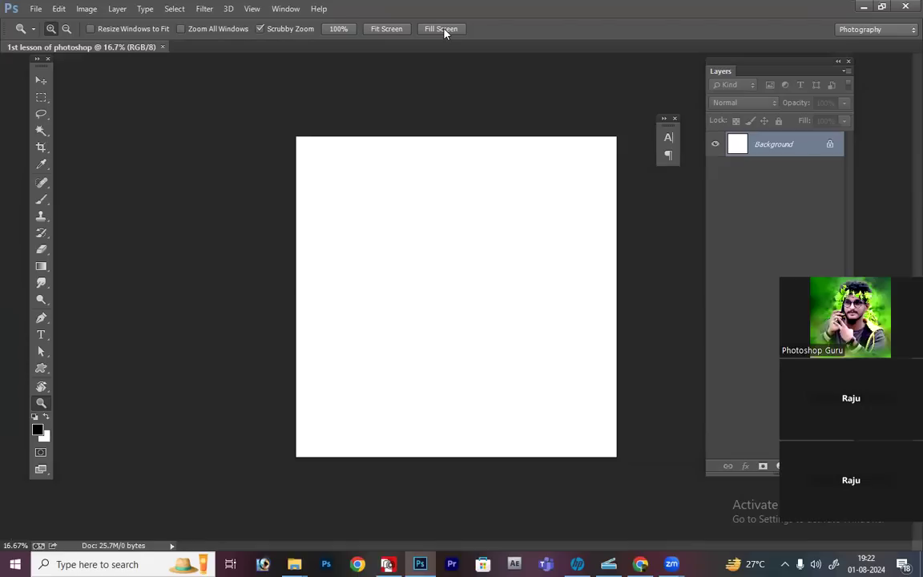
left_click(44, 266)
mouse_move(424, 202)
left_mouse_down()
mouse_move(430, 325)
mouse_move(483, 348)
mouse_move(229, 389)
left_mouse_up()
left_click_drag(524, 194, 386, 371)
left_click_drag(470, 205, 346, 434)
left_click_drag(364, 202, 544, 379)
left_click_drag(387, 188, 524, 376)
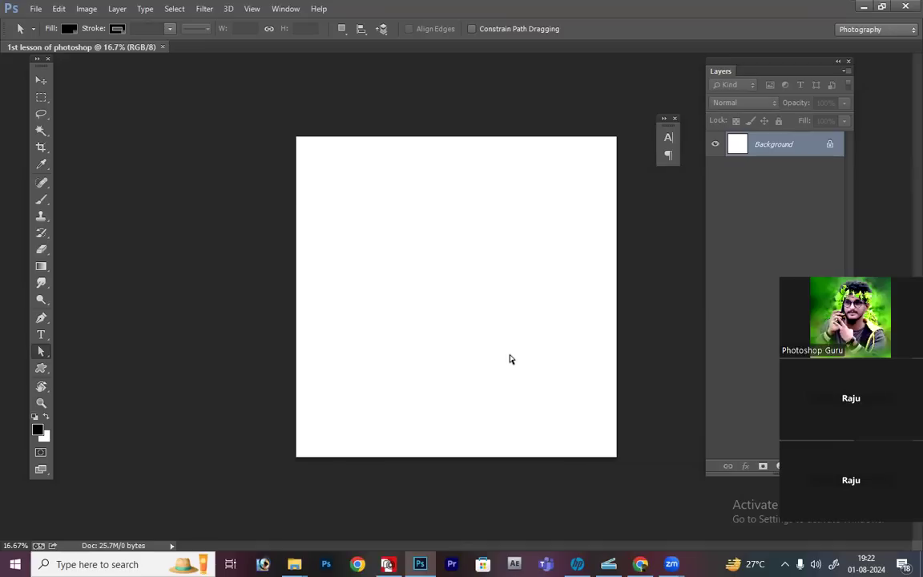
Step: Draw an open, C-shaped curved path on the canvas with the Pen tool, from the upper middle round to the lower right
key("p")
left_click_drag(484, 189, 455, 187)
left_click_drag(413, 218, 372, 258)
left_click_drag(349, 295, 354, 348)
left_click_drag(403, 353, 425, 357)
mouse_move(450, 358)
left_mouse_down()
mouse_move(473, 358)
mouse_move(521, 322)
left_mouse_up()
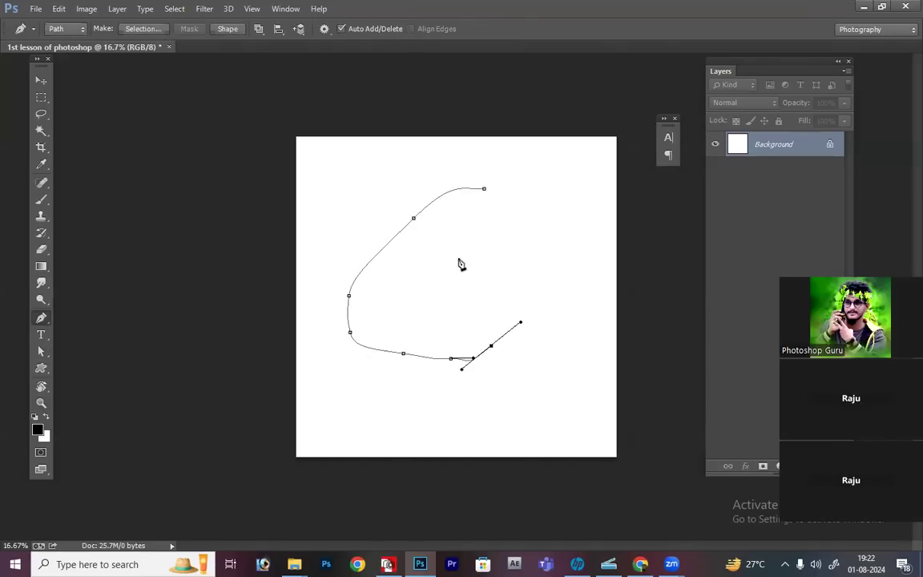
Step: Reshape the curved path by pulling its middle anchor point inward, its upper curve outward and both end points toward the canvas's right side
key("a")
mouse_move(369, 183)
left_mouse_down()
mouse_move(433, 235)
mouse_move(360, 197)
left_mouse_up()
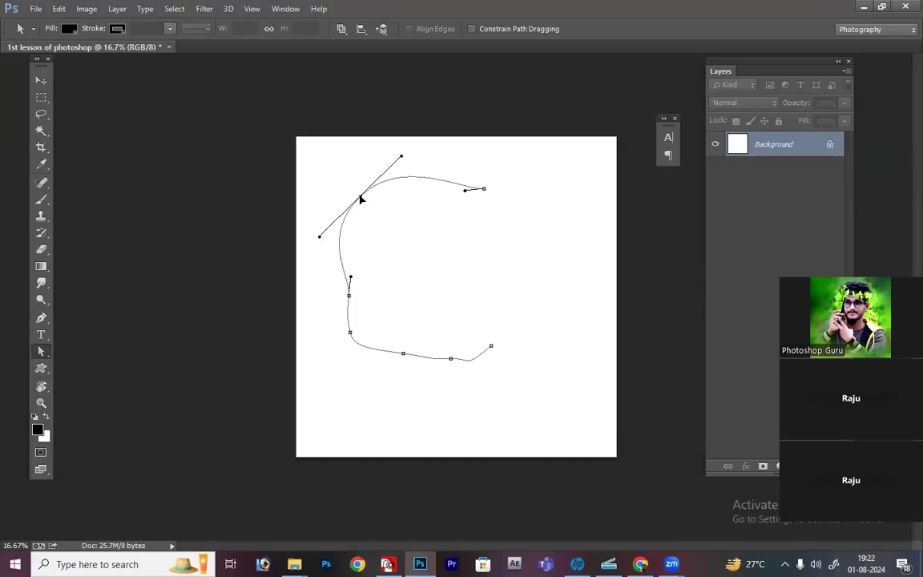
left_click_drag(378, 309, 483, 280)
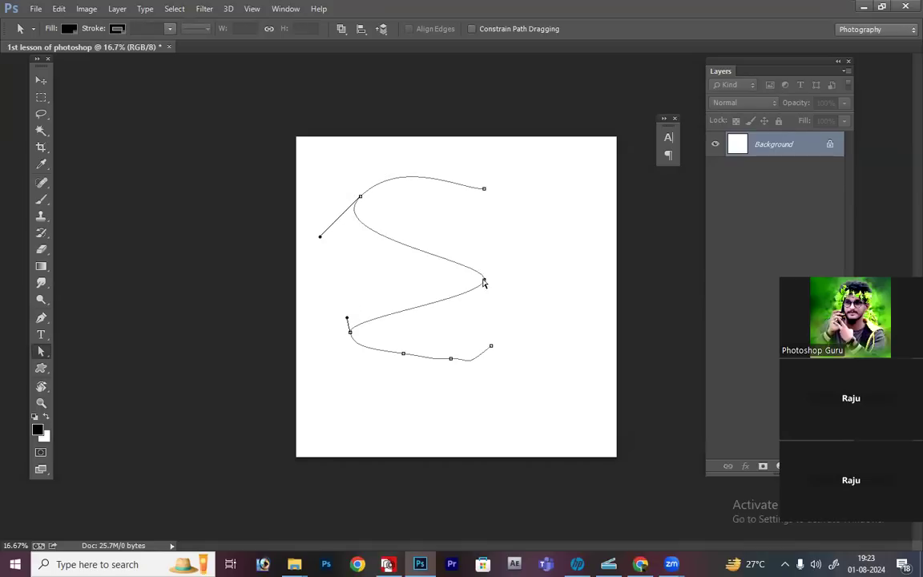
left_click(473, 187)
left_click(494, 231)
left_click_drag(483, 190, 579, 273)
left_click_drag(507, 397, 506, 360)
left_click(486, 348)
left_click_drag(488, 348, 565, 310)
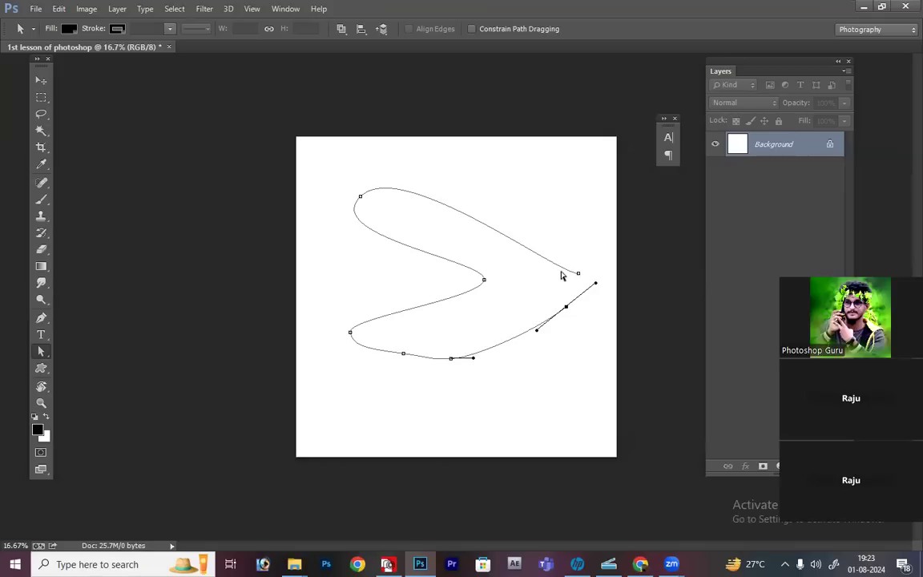
Step: Convert the curved path to a selection and deselect it
key("ctrl+Return")
key("ctrl+d")
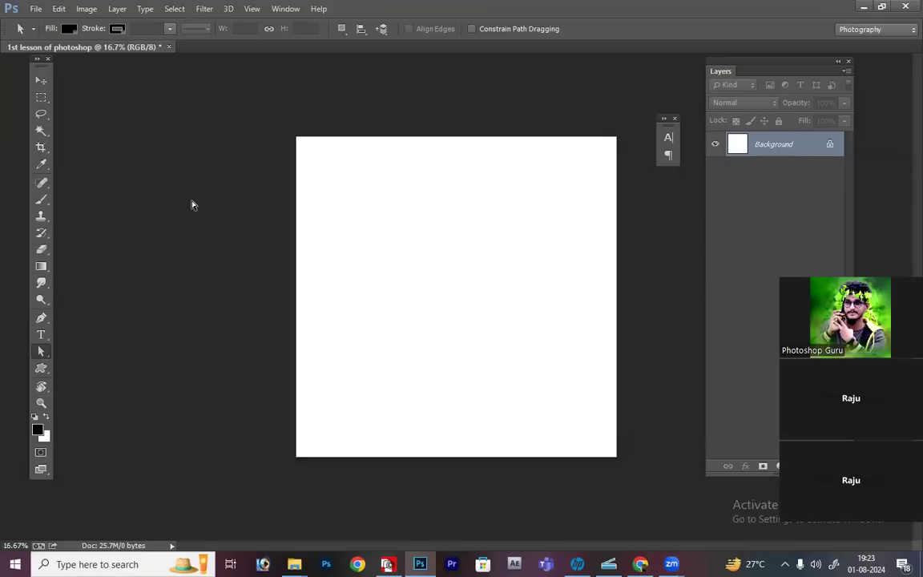
Step: Examine the healing tools grouped with the Spot Healing Brush Tool
left_click(41, 79)
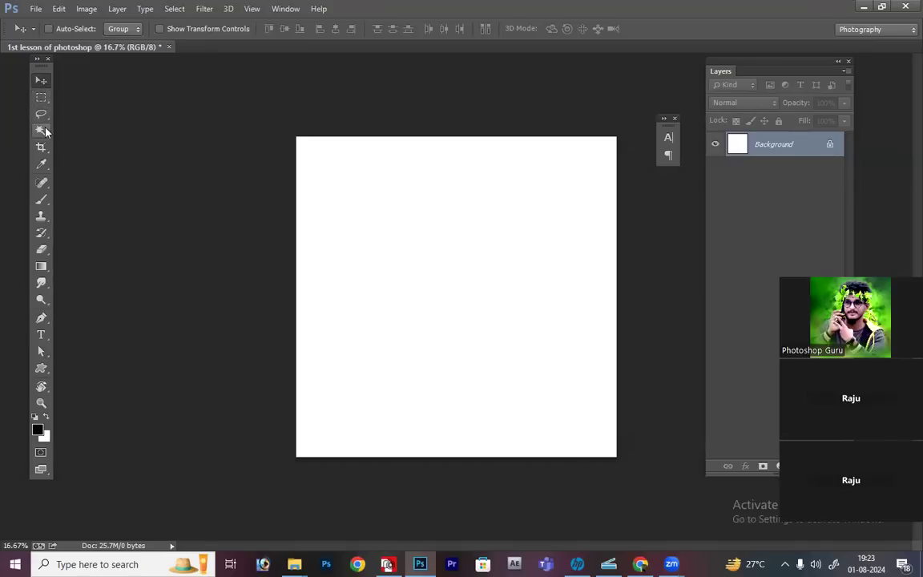
left_click(41, 187)
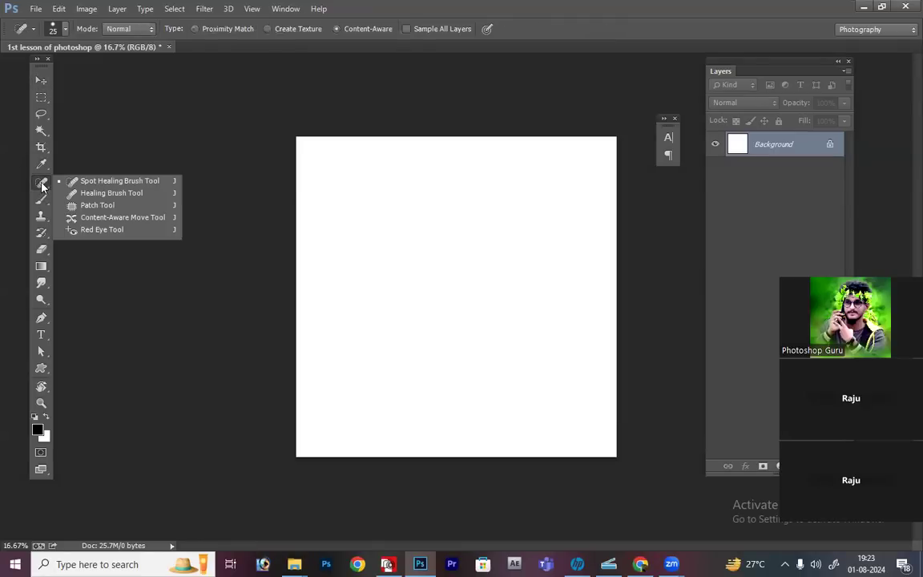
left_click(134, 163)
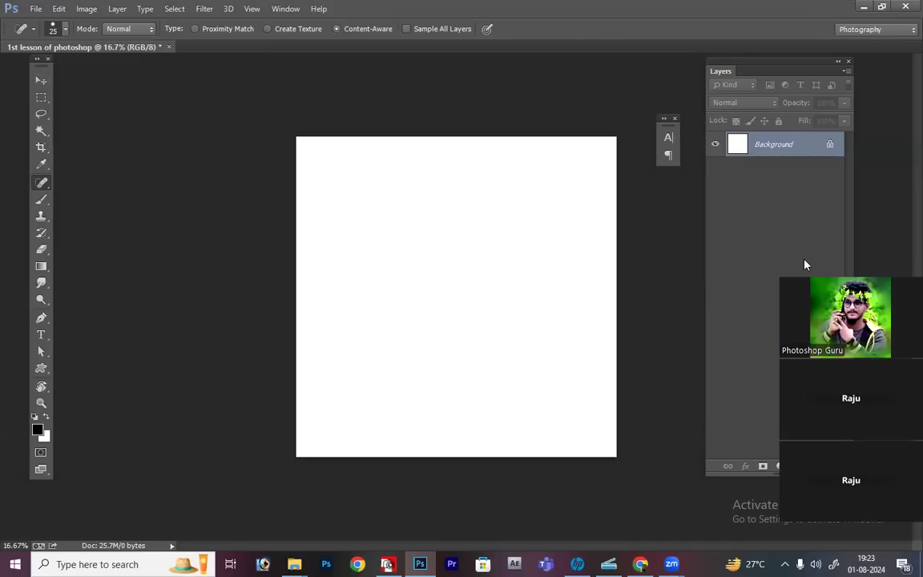
Step: Try to move the Background layer toward the canvas's lower left with the Move tool
left_click(41, 79)
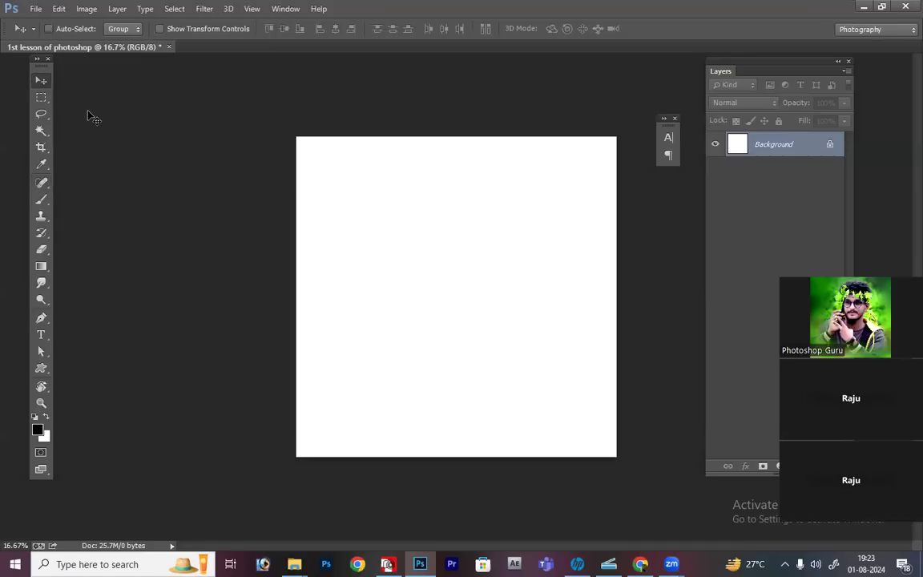
left_click_drag(469, 280, 406, 341)
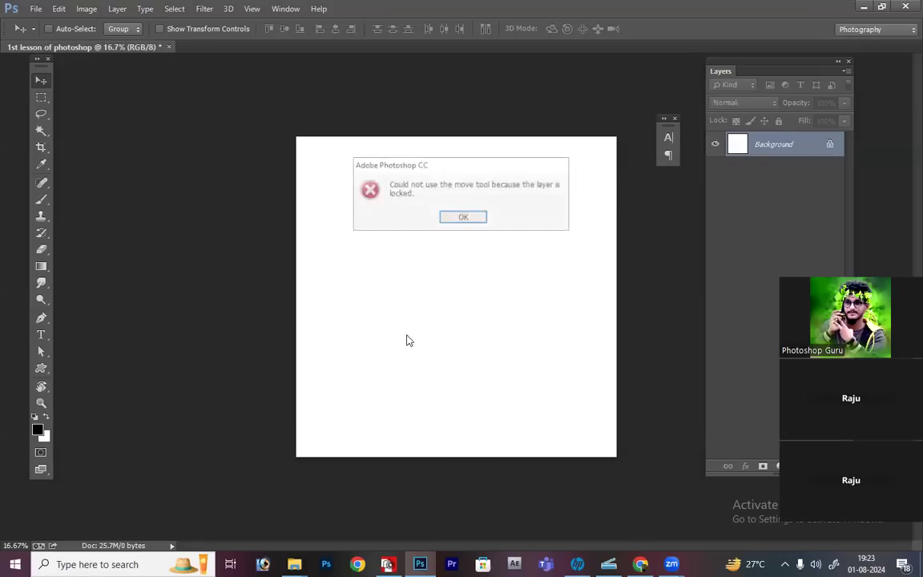
left_click(476, 217)
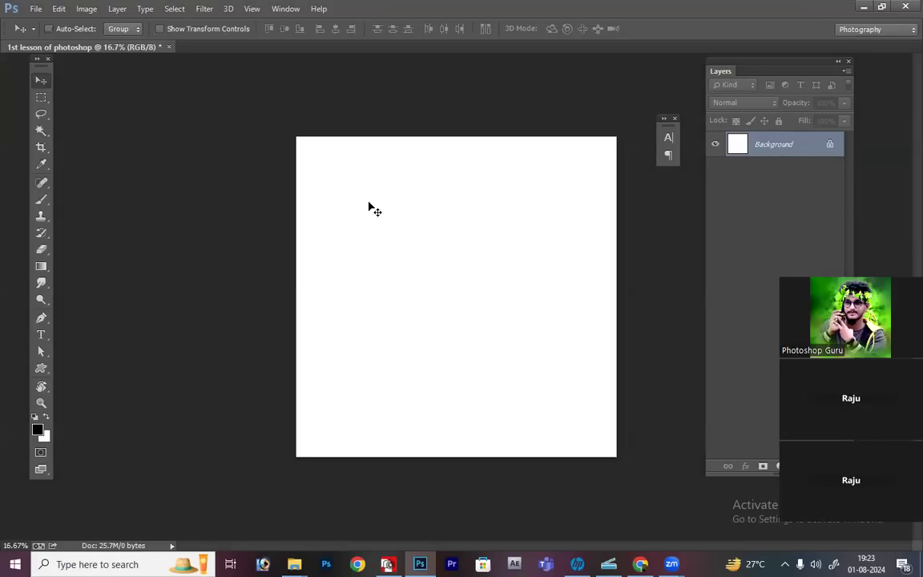
Step: Choose the Rectangular Marquee Tool from the marquee tool group
left_click(41, 97)
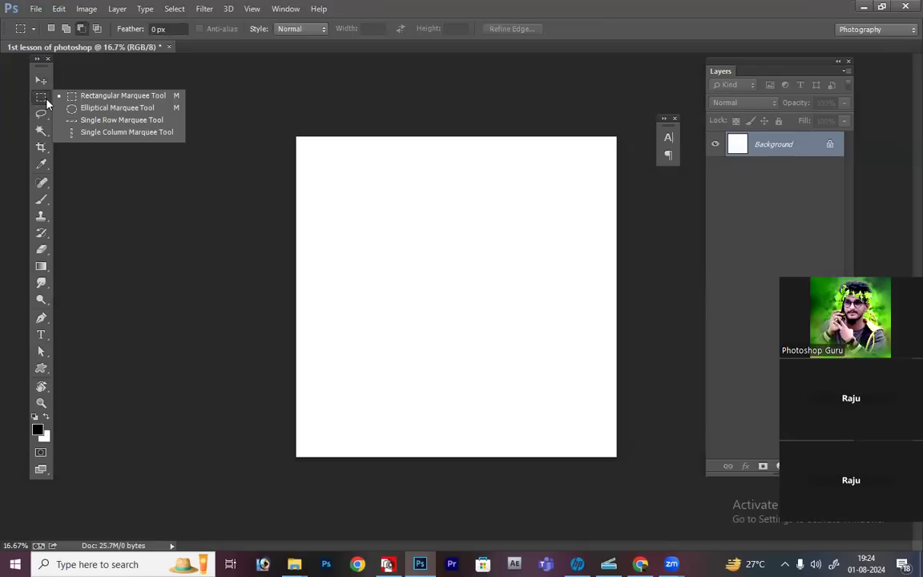
left_click(97, 96)
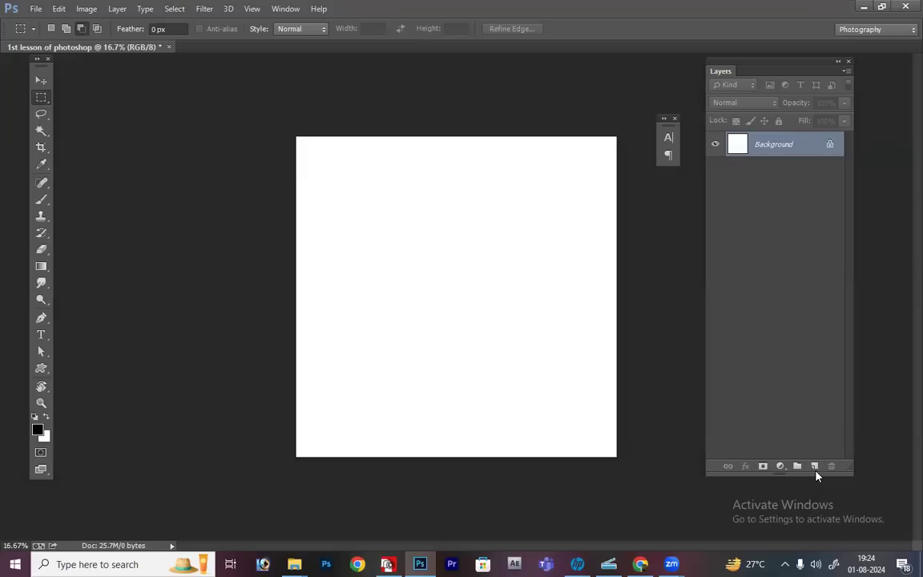
Step: Handwrite "Shift" across the canvas's upper left with the Brush tool at size 4
key("b")
key("bracketleft")
key("bracketleft")
key("bracketleft")
key("bracketleft")
key("bracketleft")
key("bracketleft")
key("bracketleft")
key("bracketleft")
key("bracketleft")
mouse_move(376, 284)
left_mouse_down()
mouse_move(401, 256)
mouse_move(446, 255)
mouse_move(446, 212)
mouse_move(463, 243)
mouse_move(480, 209)
left_mouse_up()
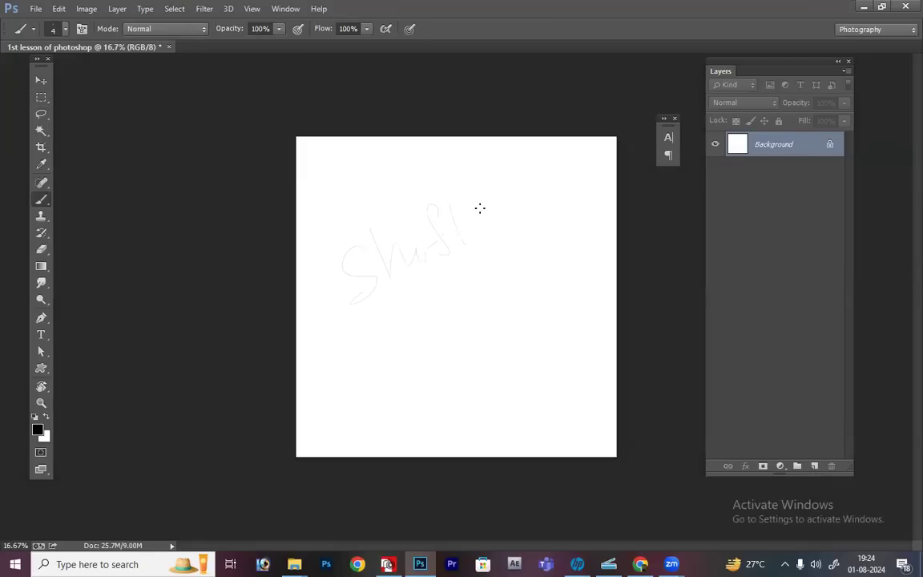
Step: Handwrite "+ Ctrl + Alt + N" below with the Brush at size 90, and clear the canvas by filling it with the white background color
key("bracketright")
mouse_move(418, 311)
left_mouse_down()
mouse_move(446, 288)
mouse_move(436, 361)
mouse_move(460, 329)
left_mouse_up()
left_click_drag(479, 310, 479, 328)
left_click_drag(495, 296, 501, 324)
left_click(479, 369)
mouse_move(469, 379)
left_mouse_down()
mouse_move(493, 367)
mouse_move(483, 394)
mouse_move(518, 401)
mouse_move(520, 388)
mouse_move(548, 390)
mouse_move(557, 369)
mouse_move(560, 408)
mouse_move(566, 399)
mouse_move(571, 422)
mouse_move(599, 433)
mouse_move(569, 408)
left_mouse_up()
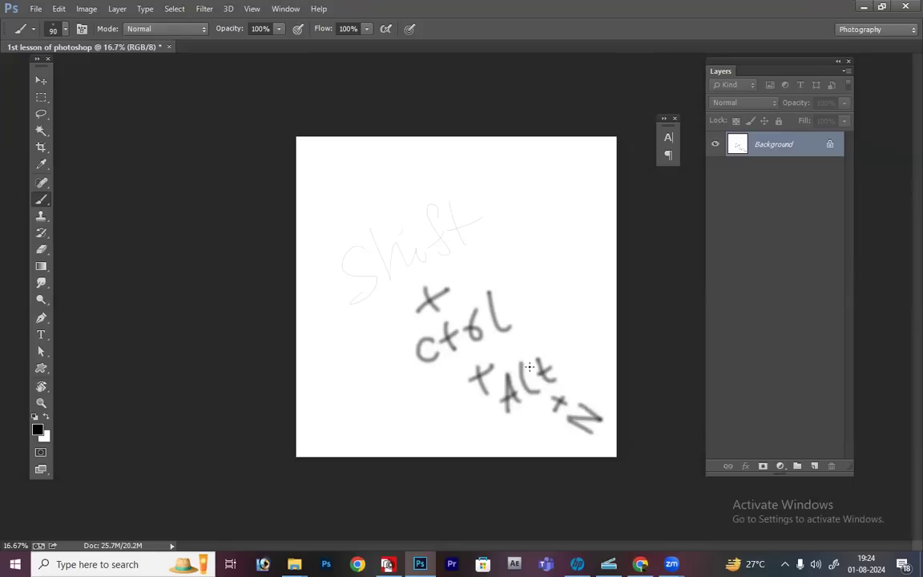
key("ctrl+BackSpace")
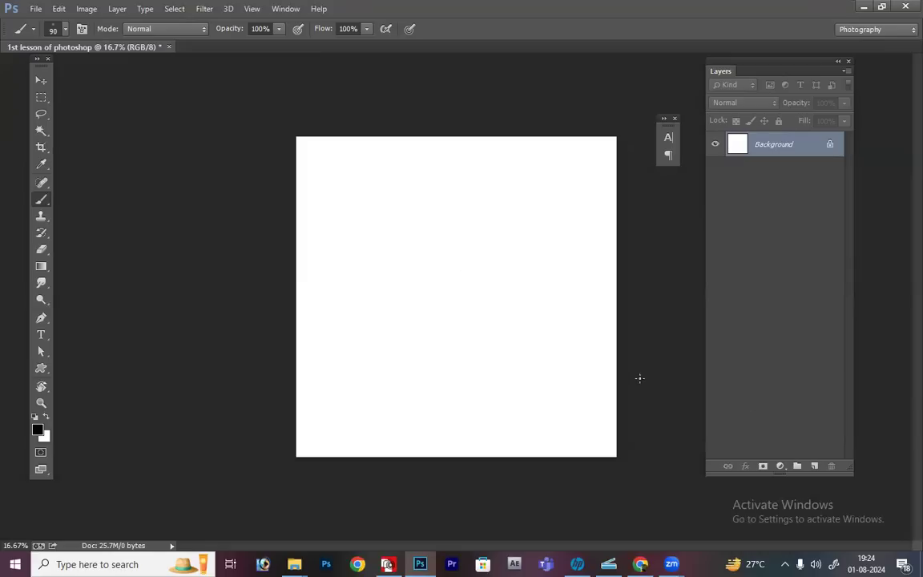
Step: Add a new empty layer above the Background and activate the Rectangular Marquee Tool
left_click(814, 467)
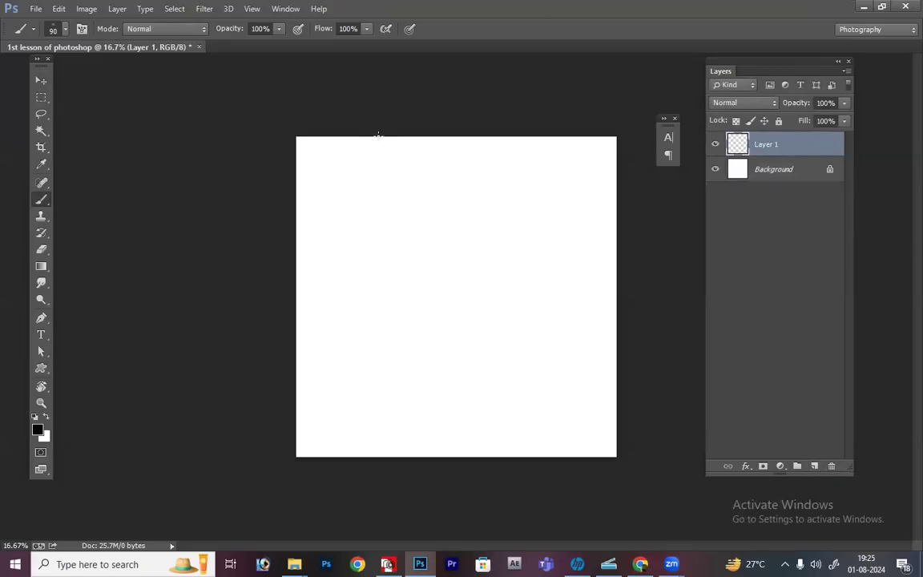
left_click(39, 97)
left_click(57, 96)
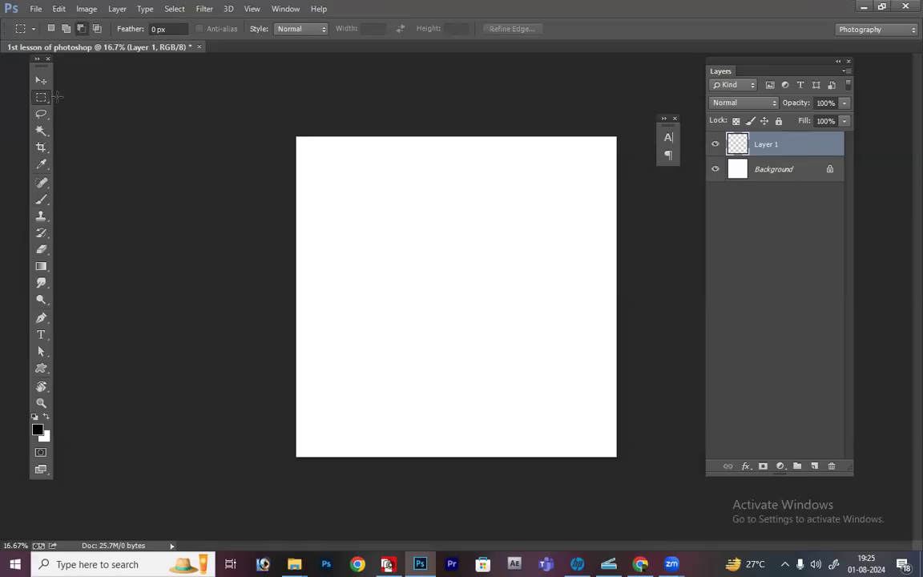
left_click(41, 99)
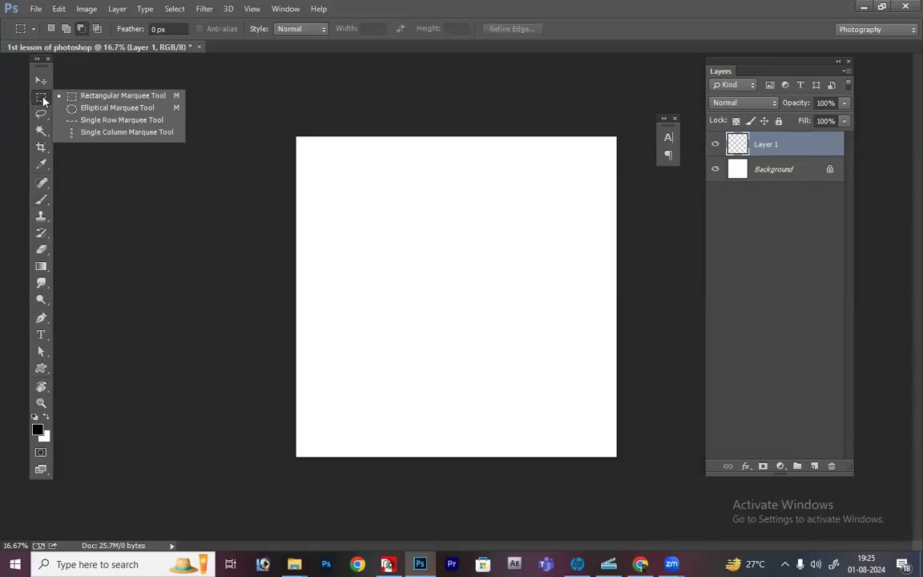
left_click(46, 98)
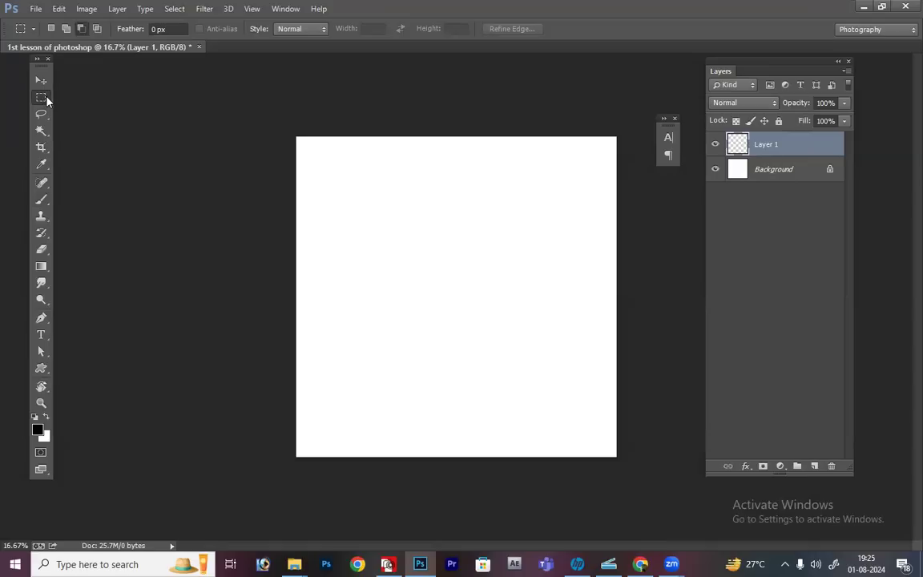
Step: Switch to the Elliptical Marquee Tool and back to the Rectangular Marquee Tool
key("shift+m")
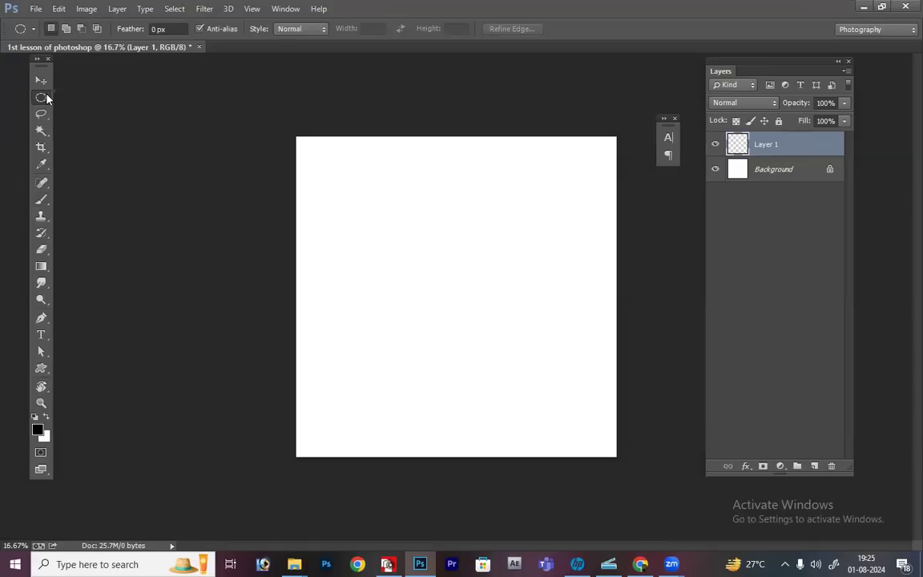
left_click(46, 98)
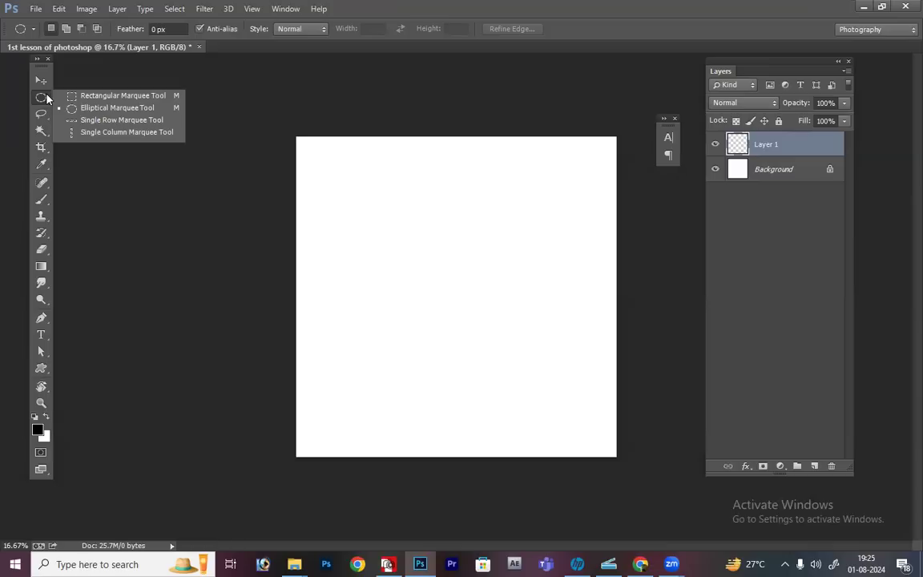
left_click(93, 100)
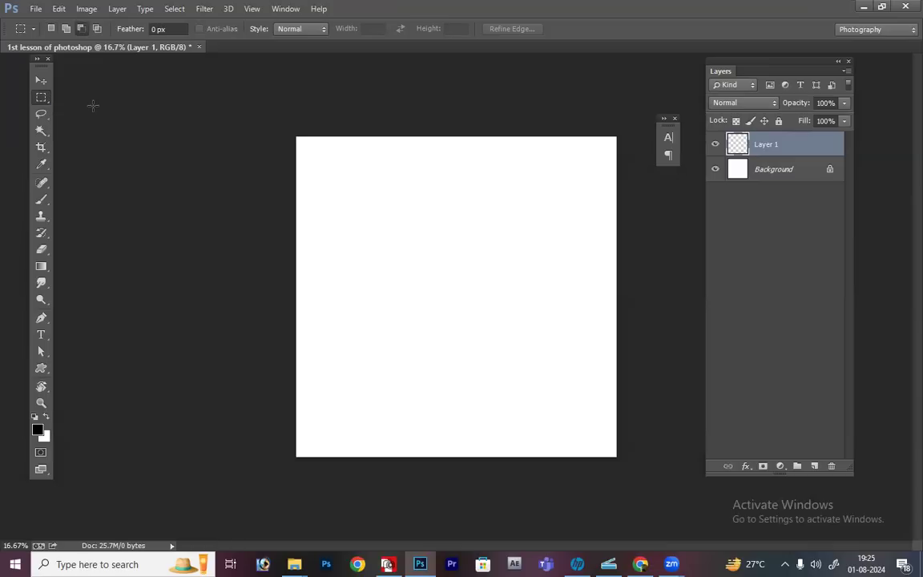
Step: Draw a large, nearly square selection in the upper middle of the canvas with the Rectangular Marquee Tool
left_click(43, 93)
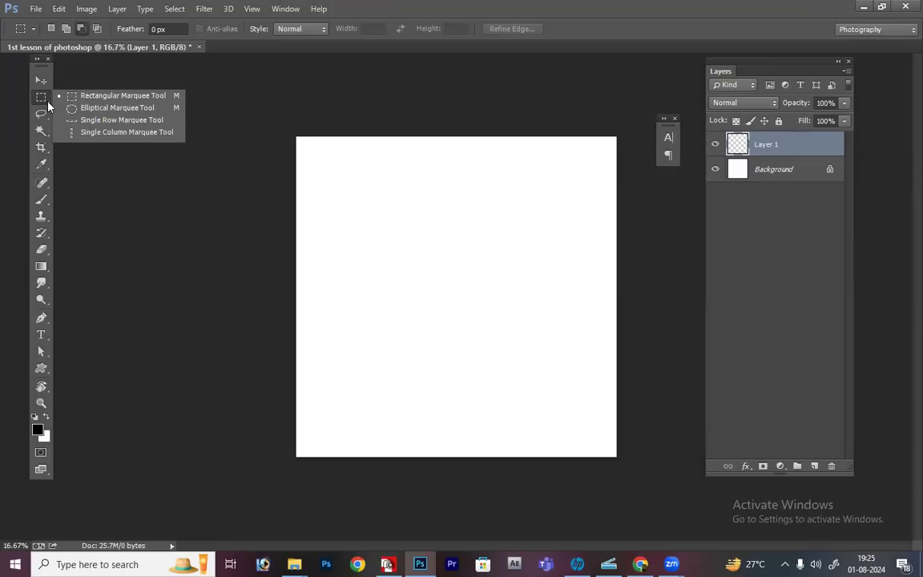
left_click(113, 96)
left_click_drag(356, 170, 574, 377)
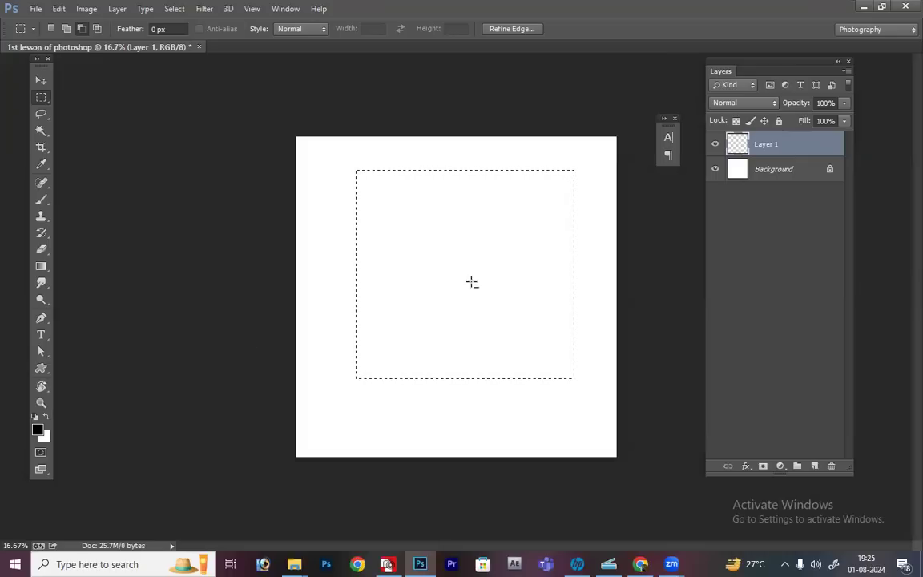
Step: Set the background color to magenta #b90663, fill the rectangular selection with it and deselect
left_click(45, 438)
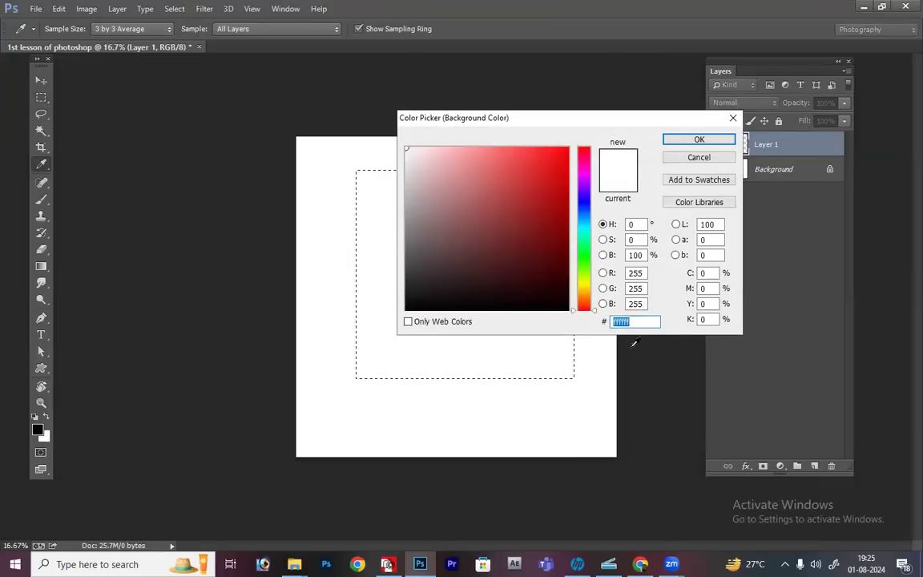
left_click_drag(591, 300, 593, 161)
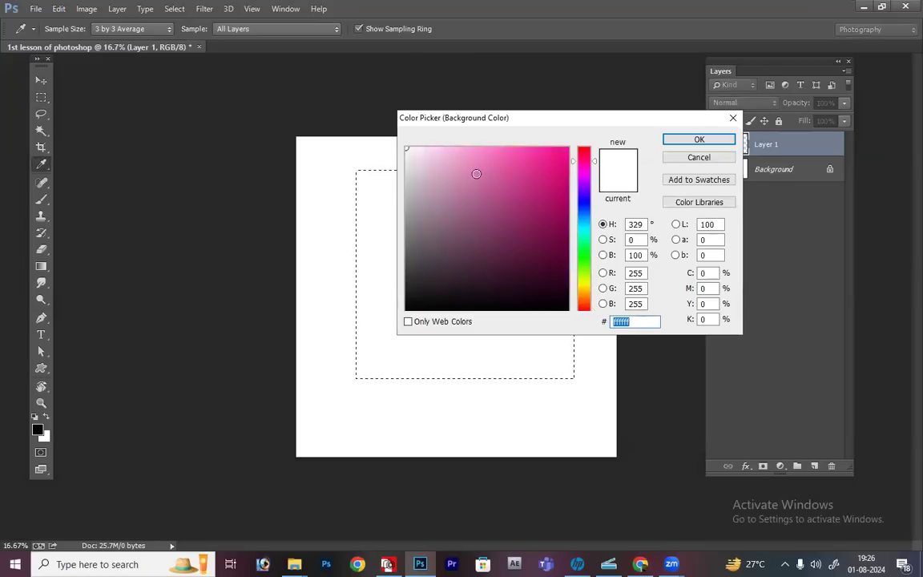
left_click_drag(497, 161, 561, 189)
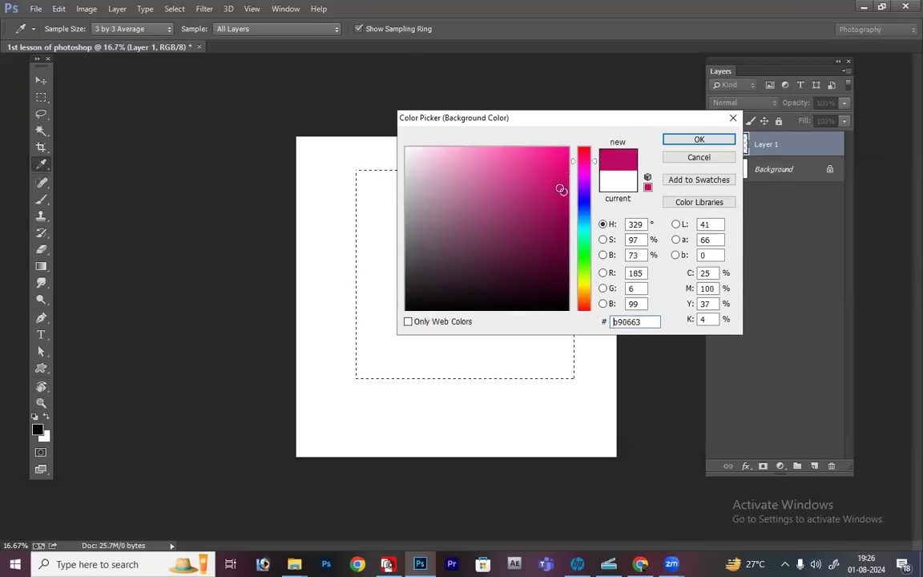
left_click(698, 141)
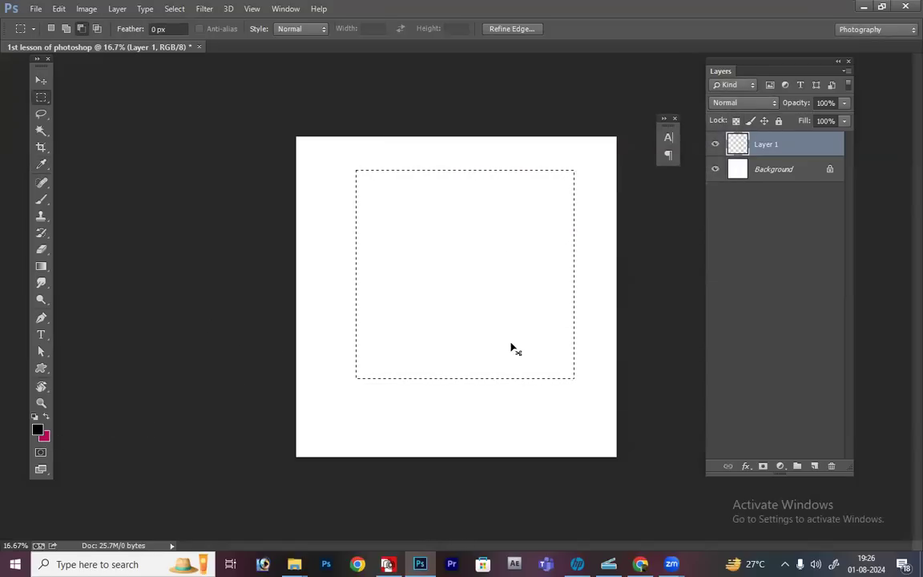
key("ctrl+BackSpace")
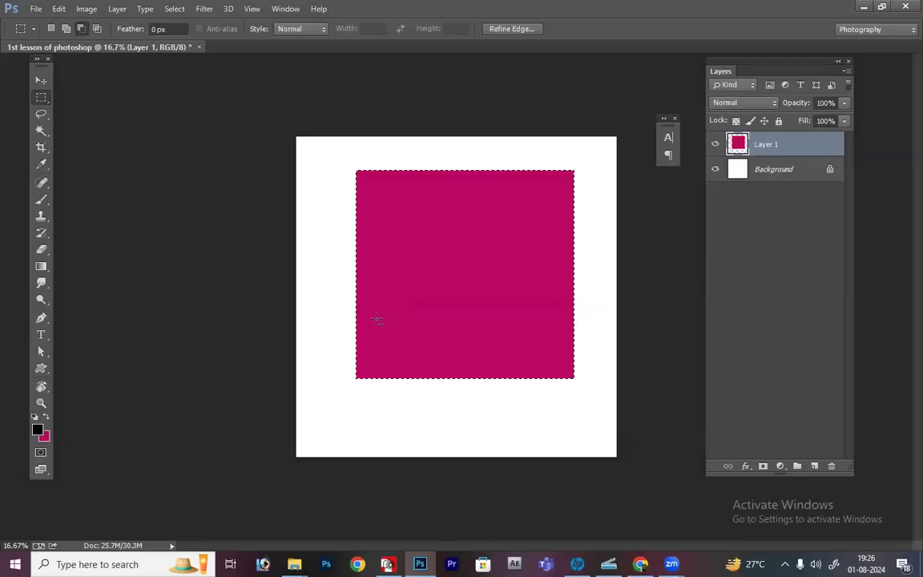
left_click(597, 378)
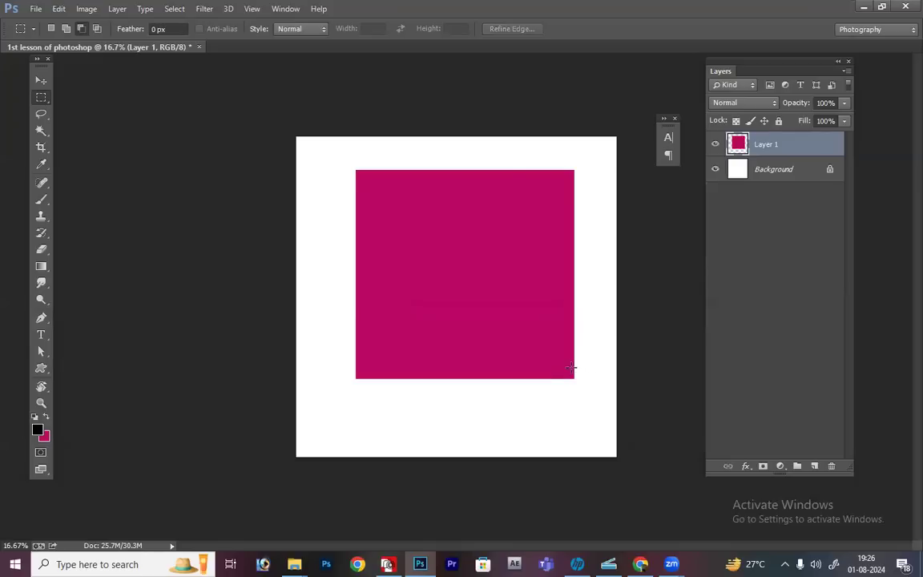
Step: Move the magenta rectangle into the canvas's upper-left corner with the Move tool
left_click(41, 79)
left_click_drag(482, 285, 471, 322)
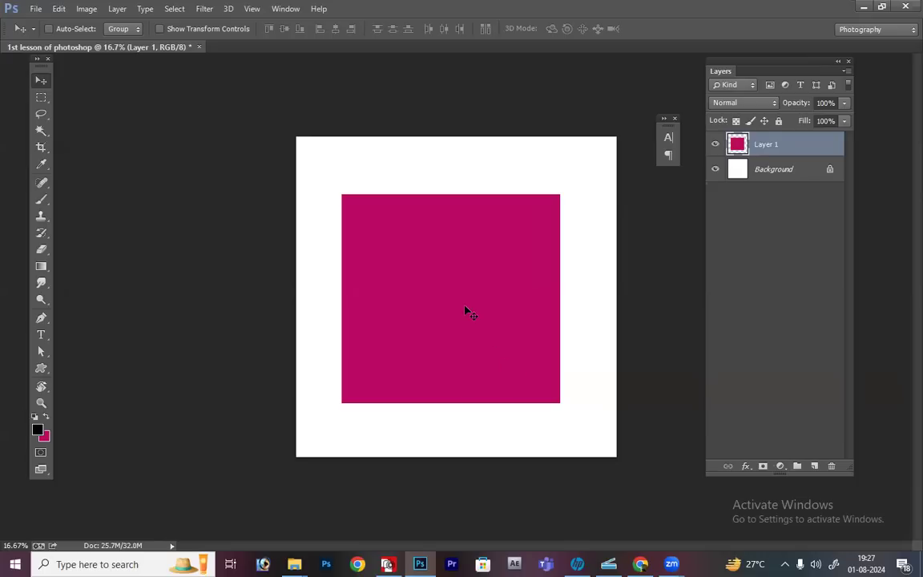
left_click_drag(464, 306, 412, 248)
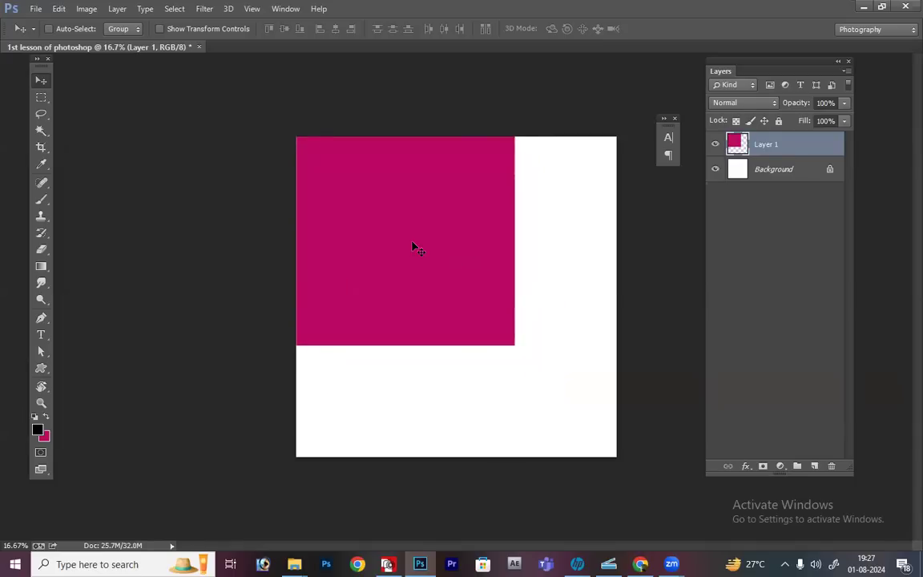
Step: Duplicate the magenta rectangle three times, placing the copies over the canvas's lower-right, upper-right and lower-left areas
key("alt")
key("alt")
left_click_drag(430, 276, 583, 184)
key("ctrl+j")
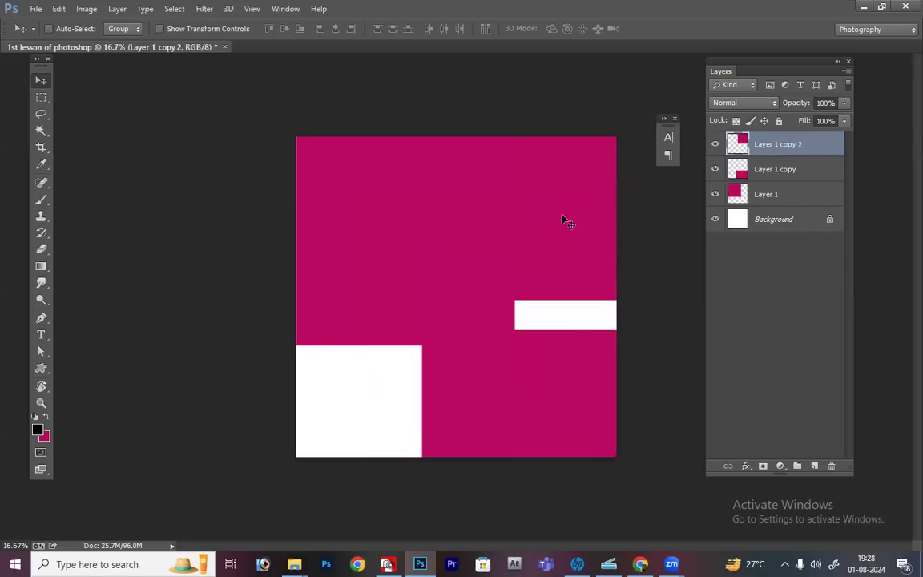
left_click_drag(527, 251, 289, 497)
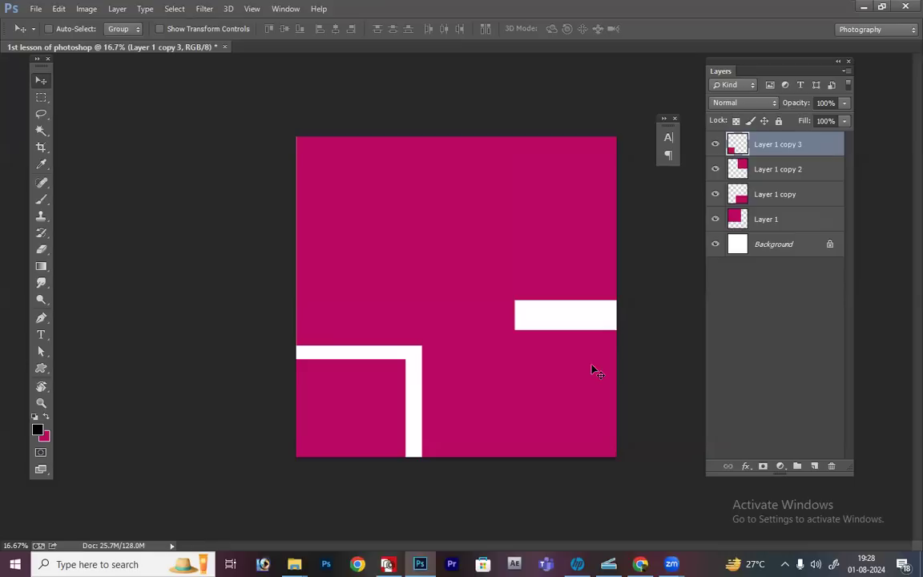
left_click_drag(367, 383, 381, 256)
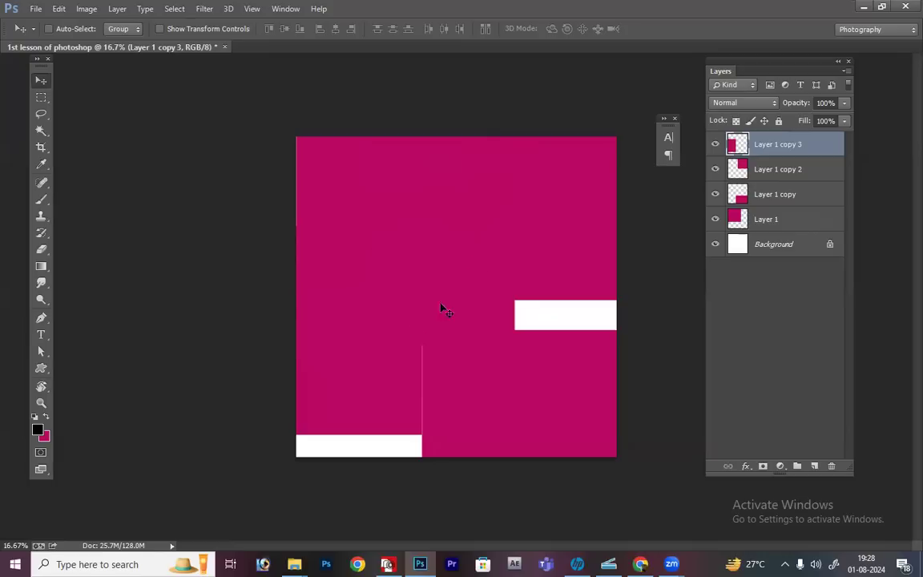
left_click_drag(346, 363, 343, 381)
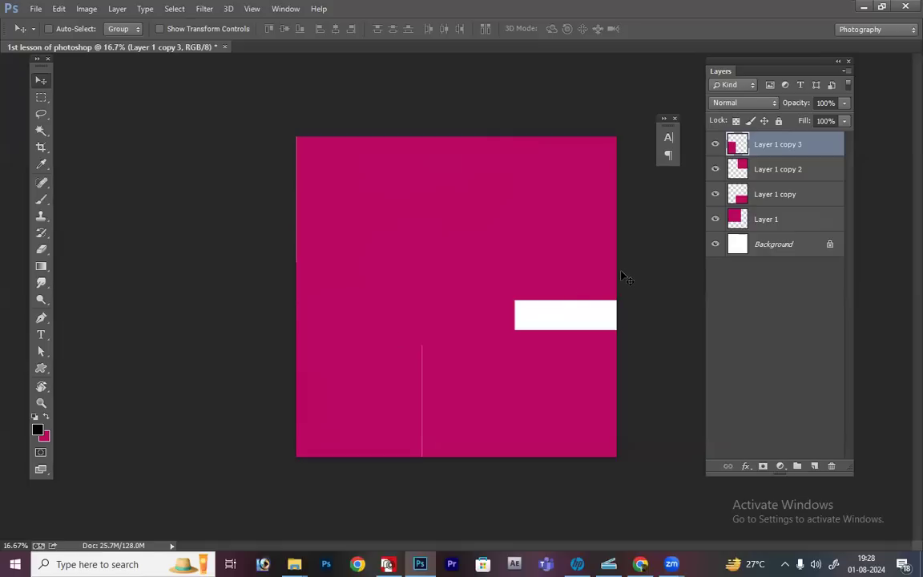
Step: Delete the three duplicate layers of the magenta rectangle
left_click(830, 468)
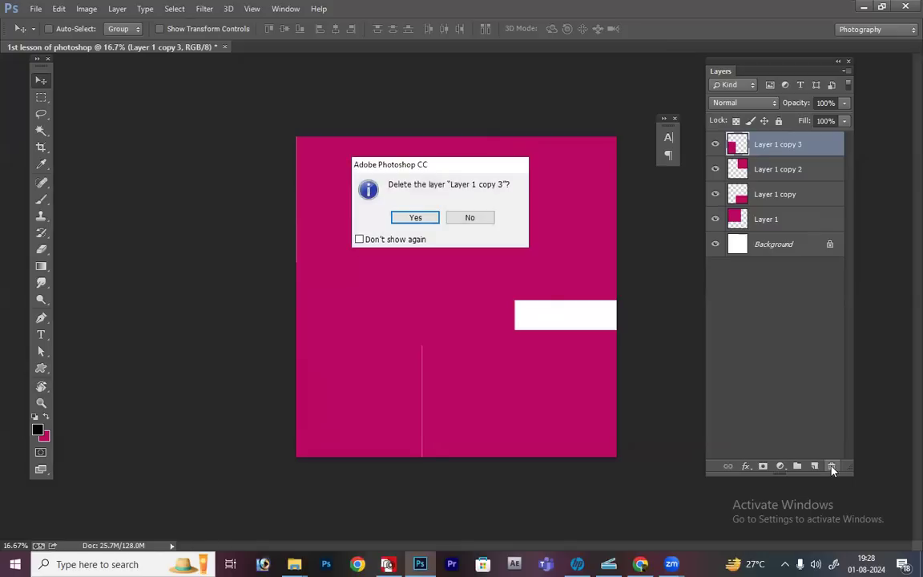
key("Return")
left_click(832, 468)
key("Return")
left_click(831, 468)
key("Return")
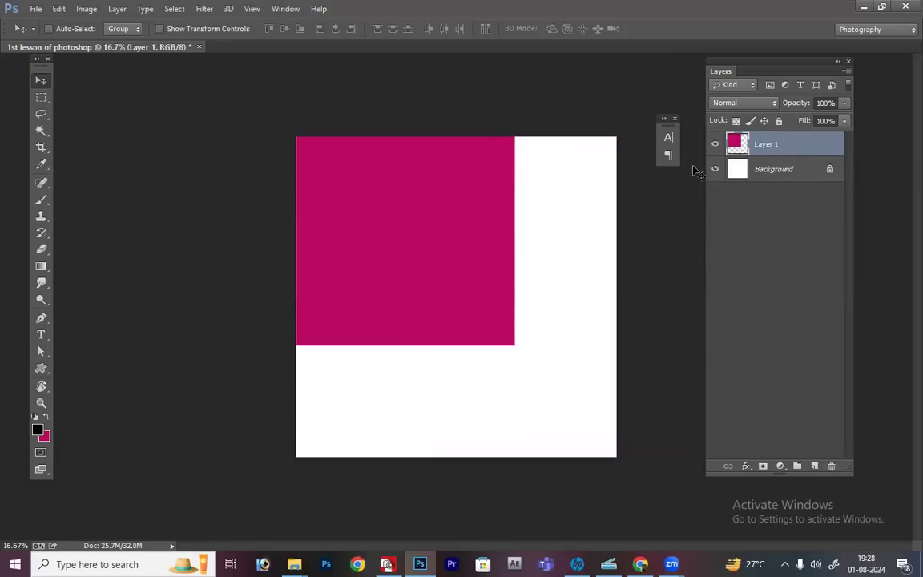
Step: Move the magenta rectangle back near the canvas center and scale it to about 105.5% width and 105% height with Free Transform
left_click_drag(438, 249, 497, 307)
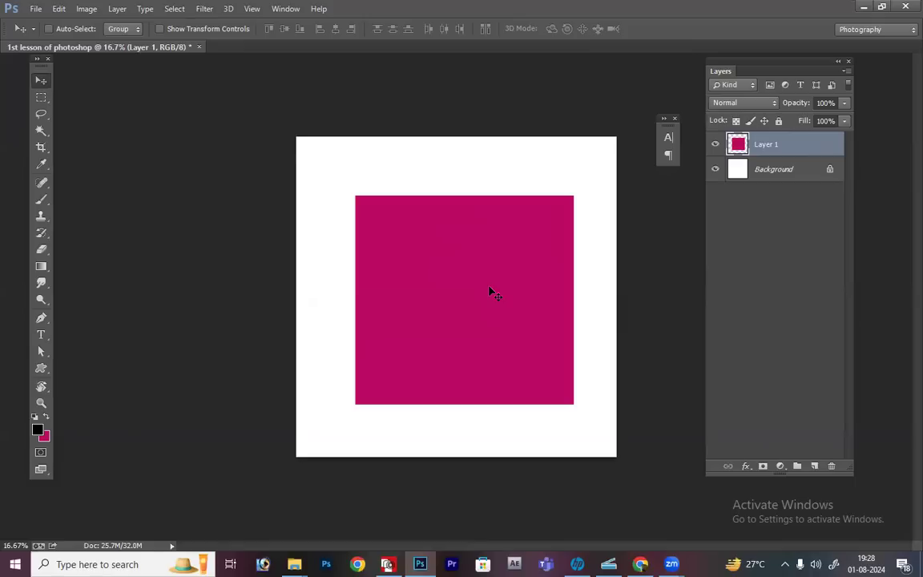
key("ctrl+t")
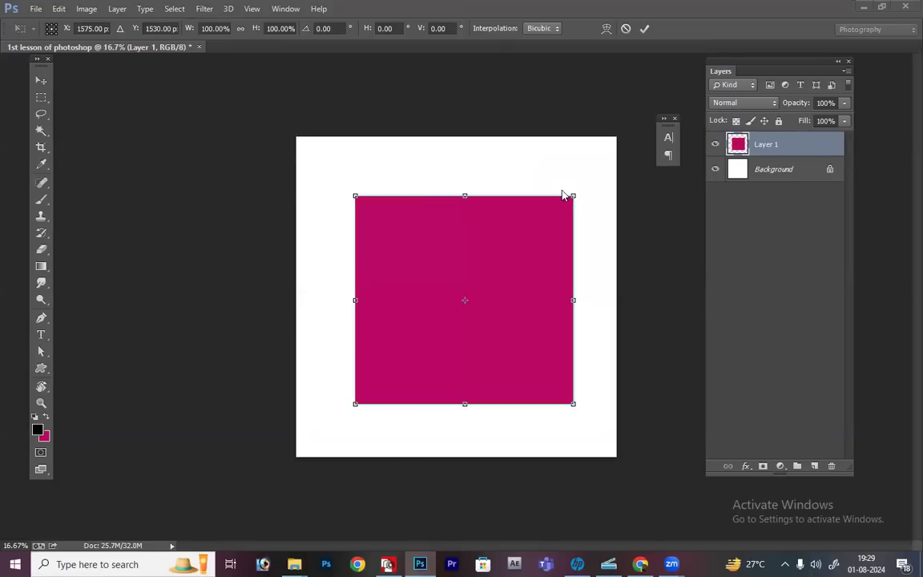
left_click_drag(571, 193, 609, 214)
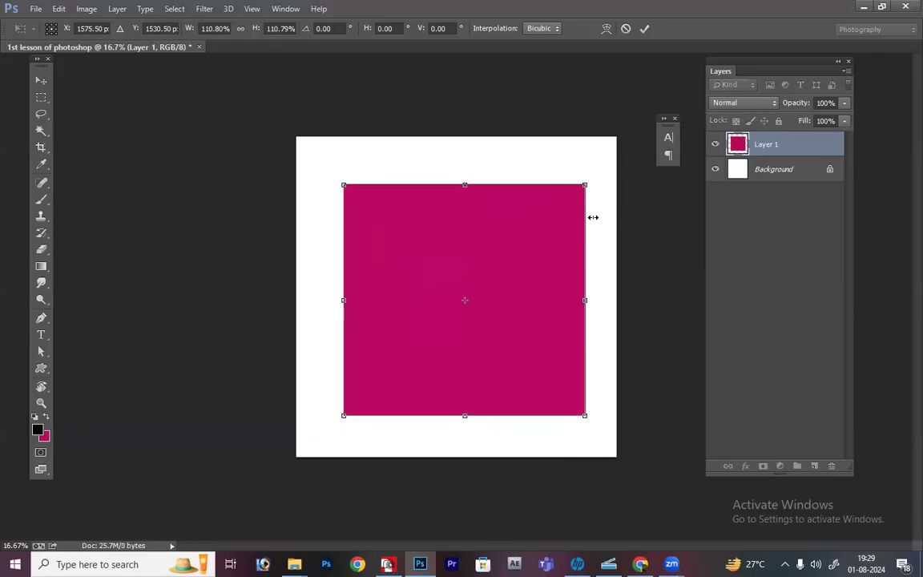
mouse_move(585, 186)
left_mouse_down()
mouse_move(541, 240)
mouse_move(457, 300)
mouse_move(491, 161)
mouse_move(350, 241)
mouse_move(609, 179)
mouse_move(527, 135)
mouse_move(547, 256)
mouse_move(567, 164)
mouse_move(606, 196)
mouse_move(499, 248)
mouse_move(617, 293)
mouse_move(612, 303)
mouse_move(565, 152)
mouse_move(573, 199)
left_mouse_up()
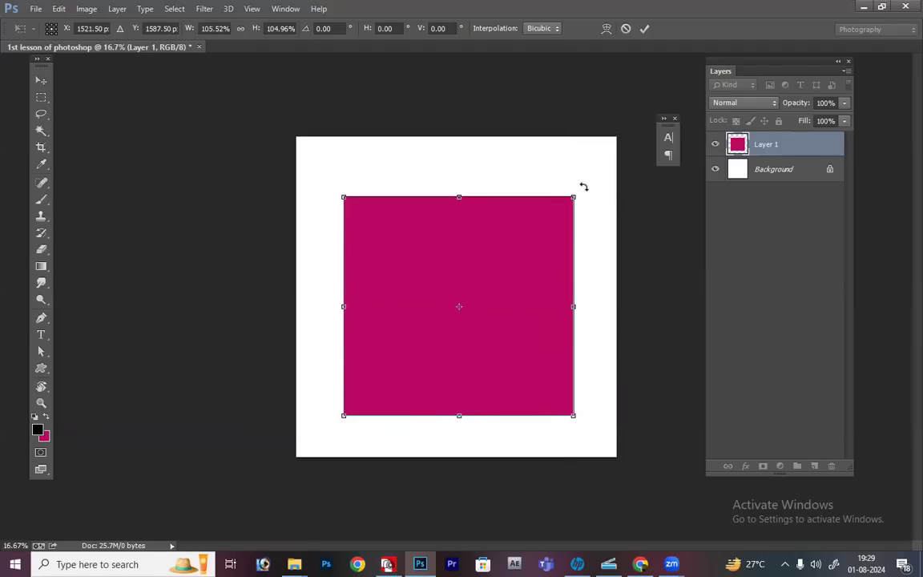
key("Return")
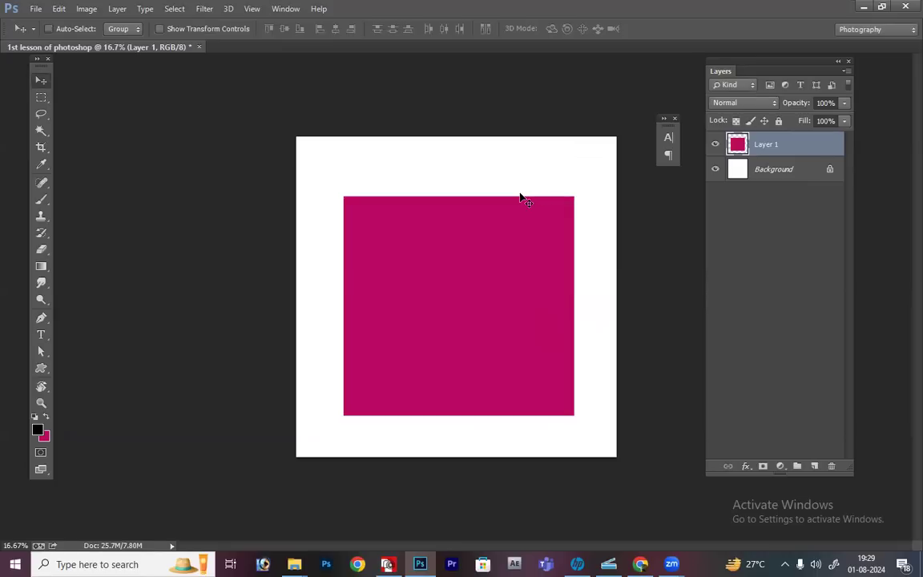
Step: Choose the Elliptical Marquee Tool and delete the magenta rectangle's layer
left_click_drag(41, 97, 81, 102)
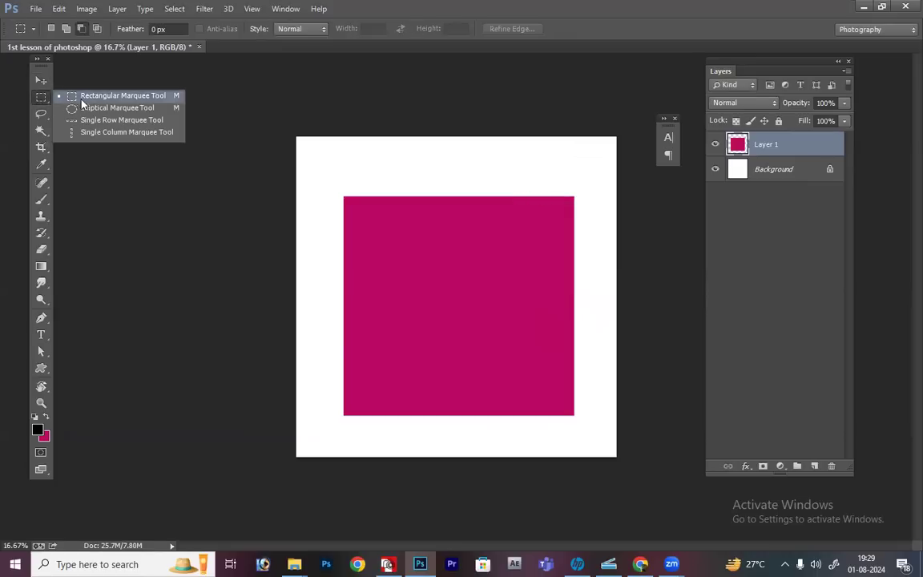
left_click(103, 108)
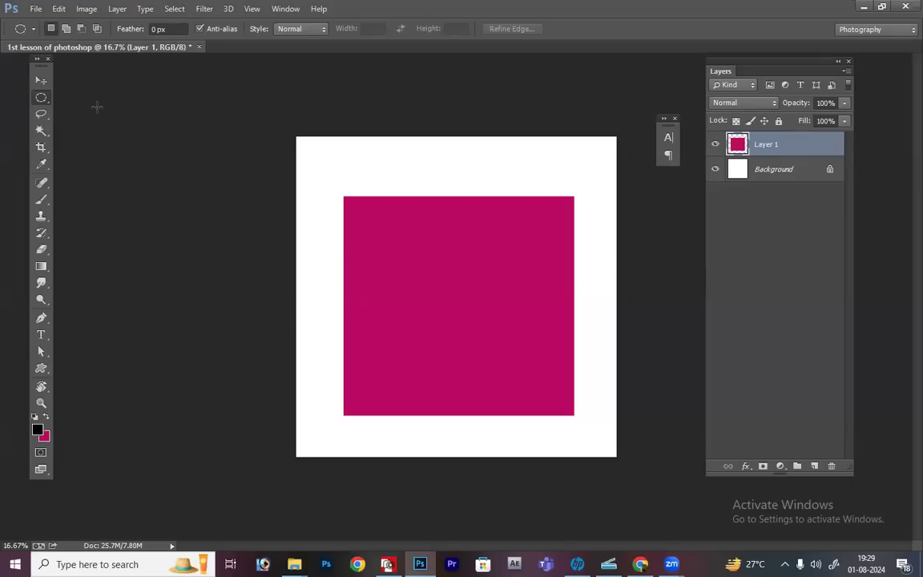
key("Delete")
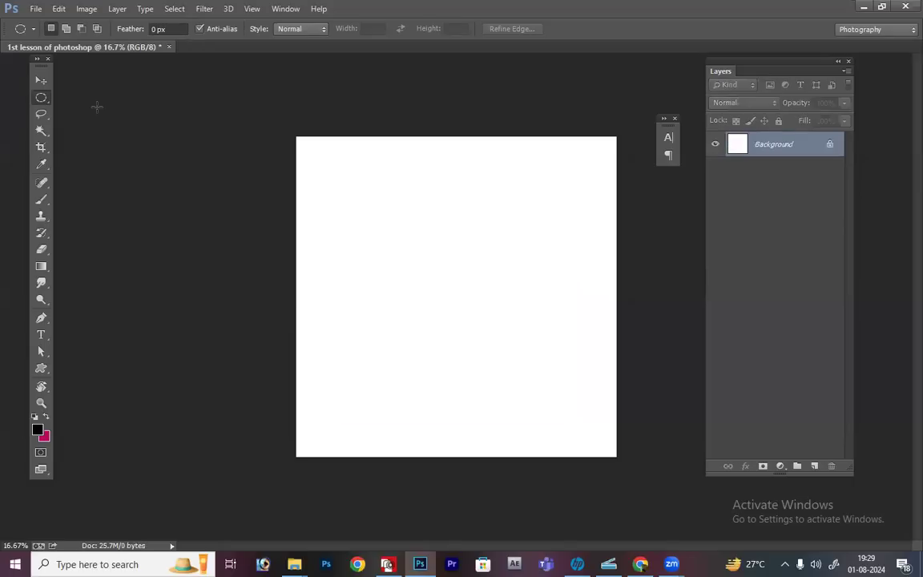
Step: Draw a wide rectangular selection near the canvas center on a new layer, fill it with muted plum #5f3a4d, and deselect
left_click(41, 97)
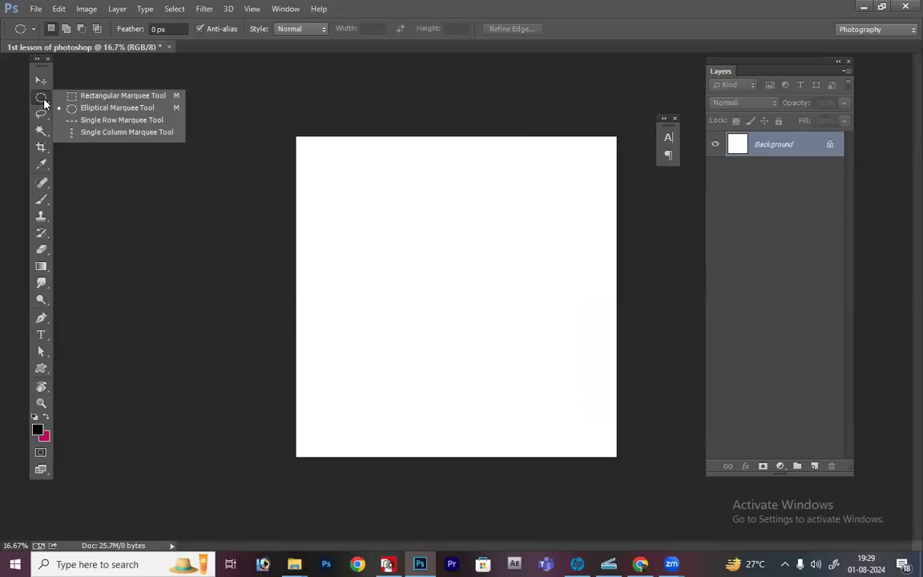
left_click(79, 98)
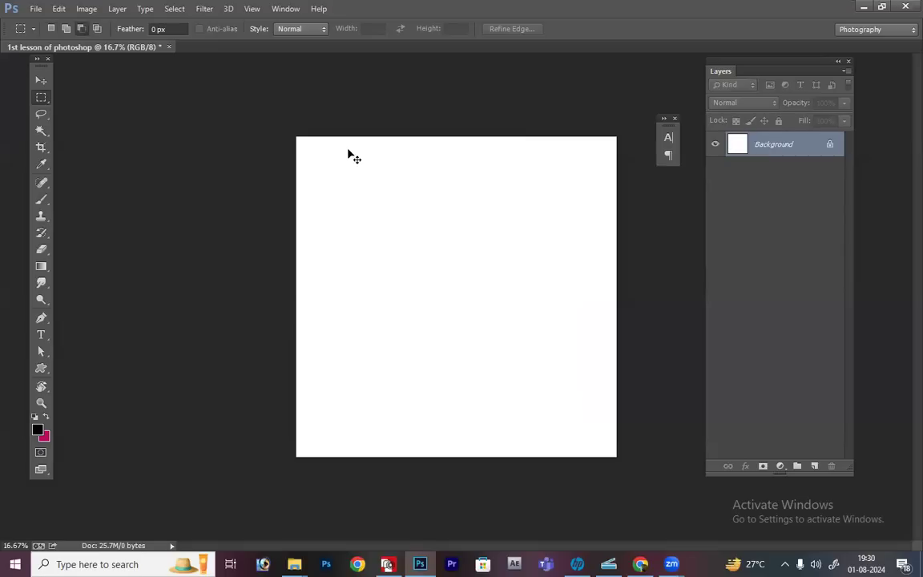
key("ctrl+shift+alt+n")
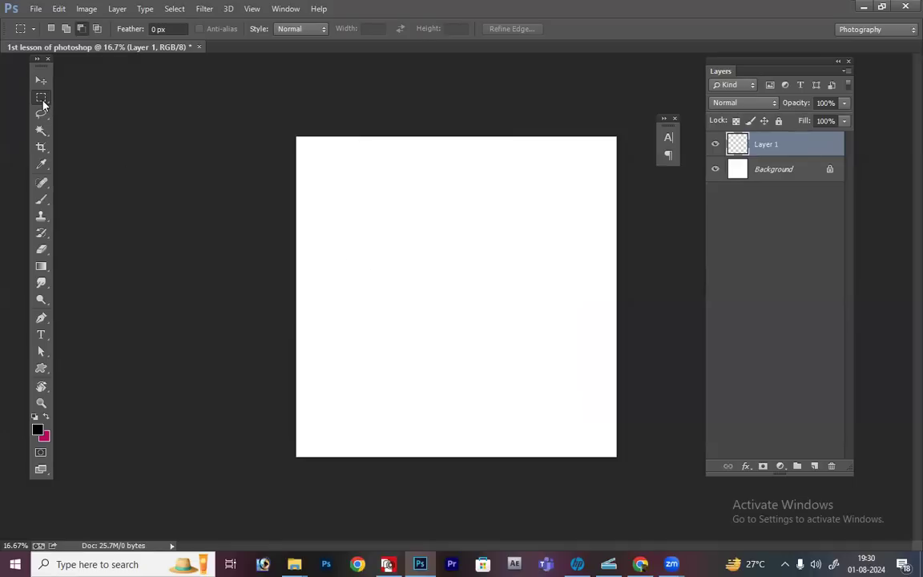
mouse_move(374, 258)
left_mouse_down()
mouse_move(485, 329)
mouse_move(547, 315)
mouse_move(549, 297)
left_mouse_up()
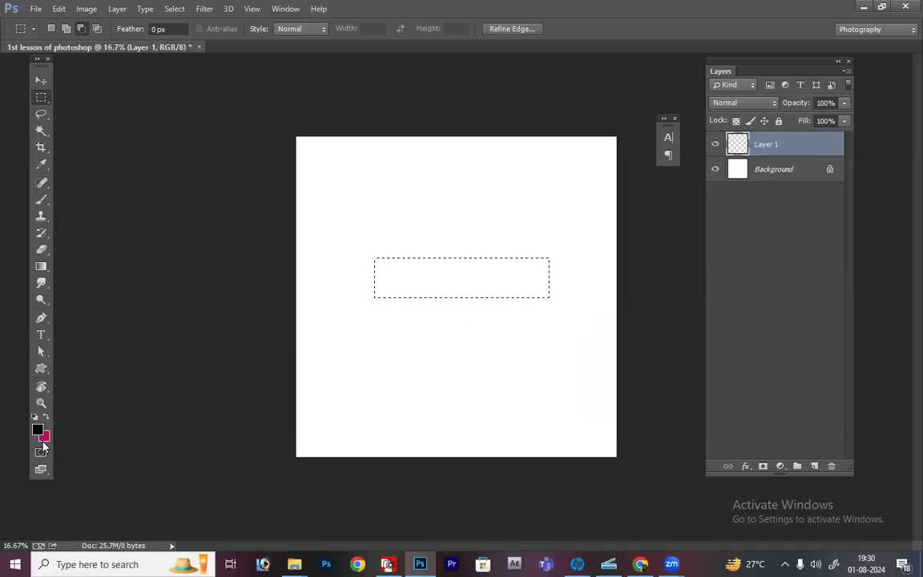
left_click(43, 439)
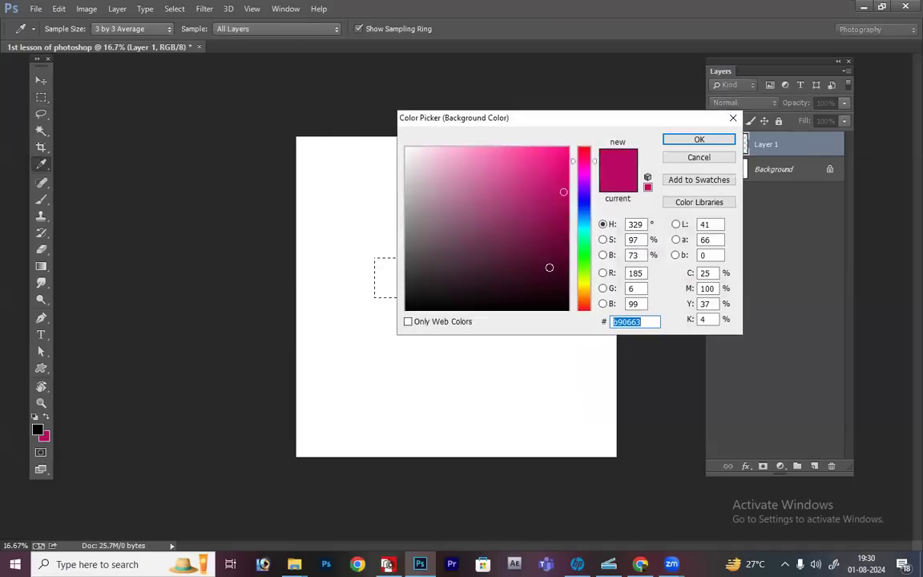
left_click(490, 255)
left_click_drag(490, 255, 469, 249)
key("Return")
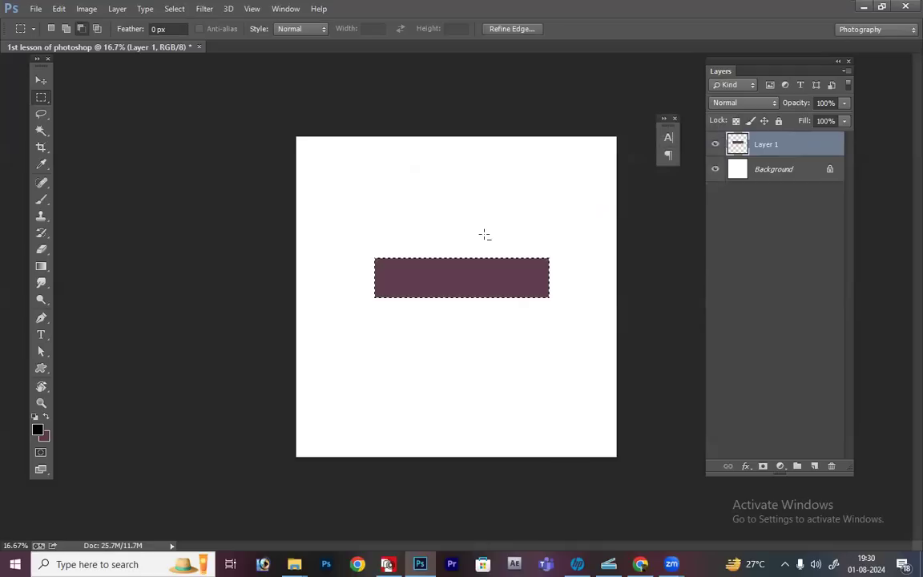
left_click(443, 281)
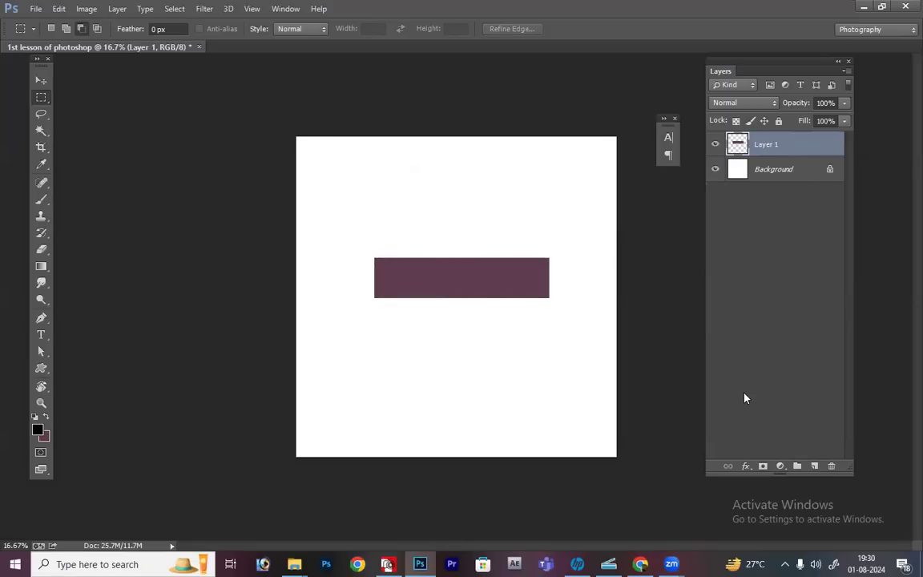
Step: Add a tall ellipse on a new layer, overlapping the plum rectangle from above, filled with a very dark plum background color
key("ctrl+shift+alt+n")
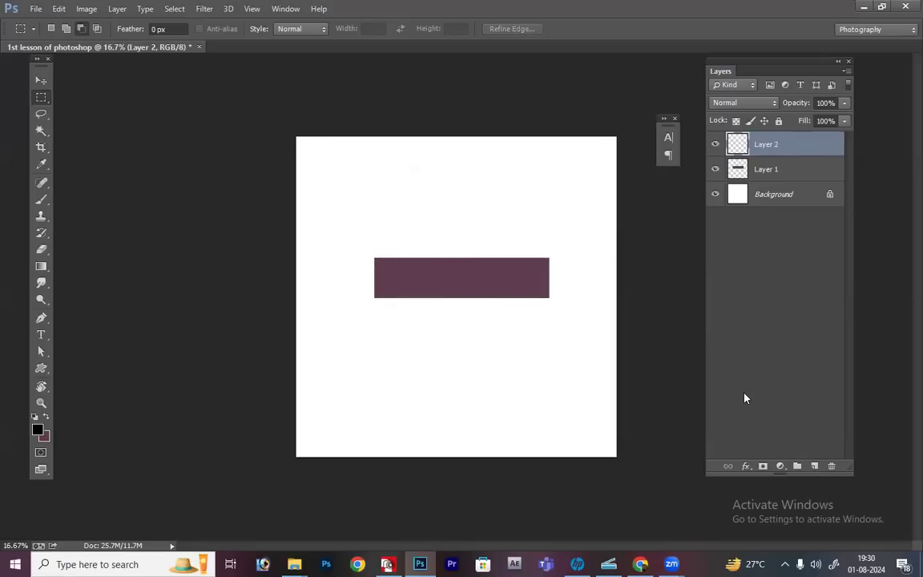
right_click(41, 97)
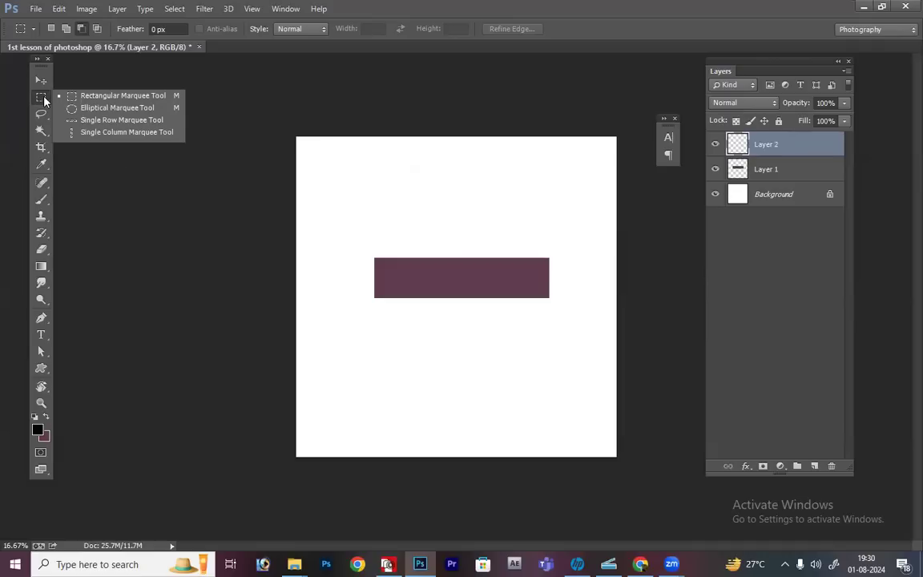
left_click(80, 108)
left_click_drag(413, 164, 501, 291)
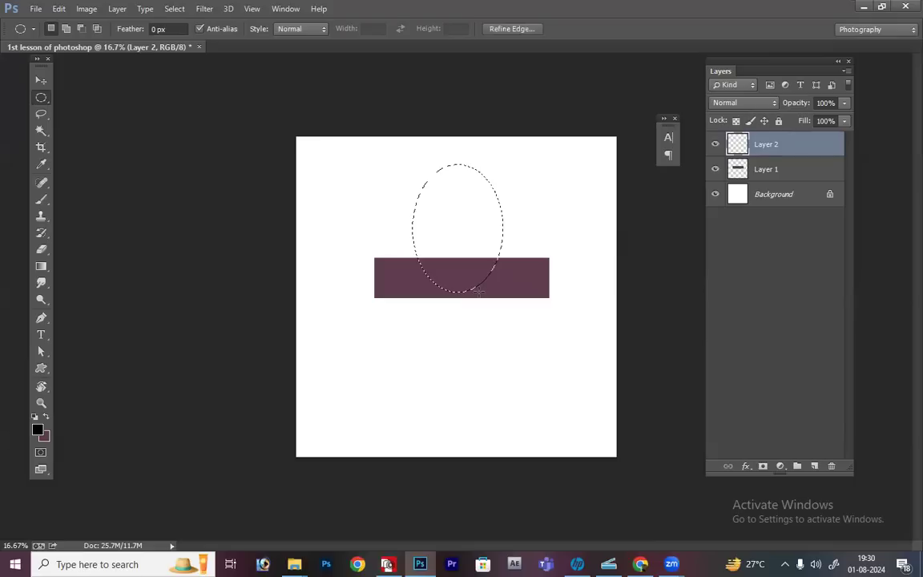
left_click(44, 438)
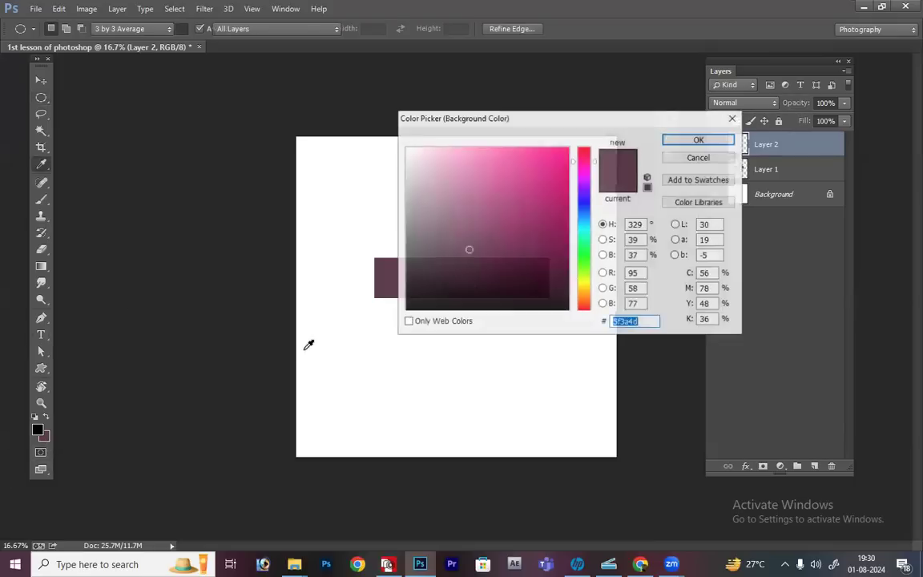
left_click(473, 273)
key("Return")
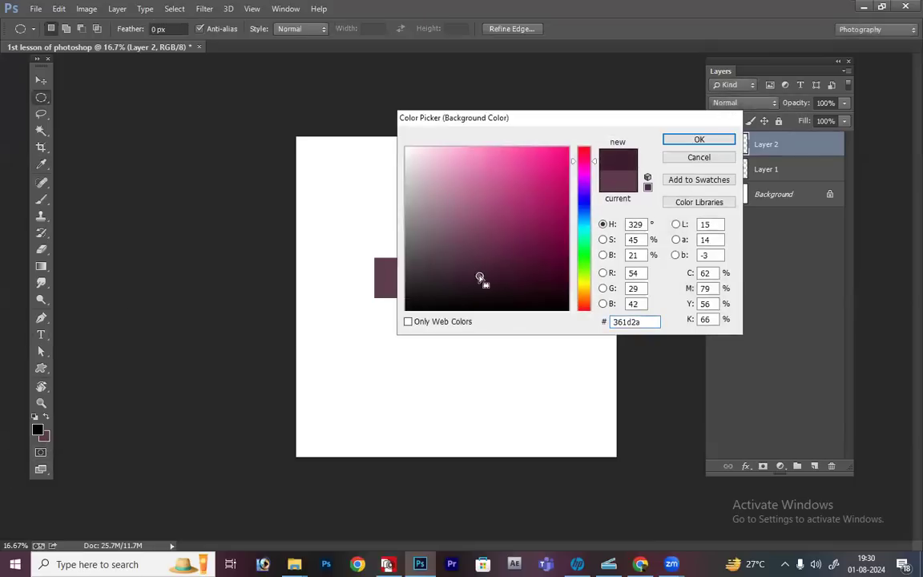
key("ctrl+BackSpace")
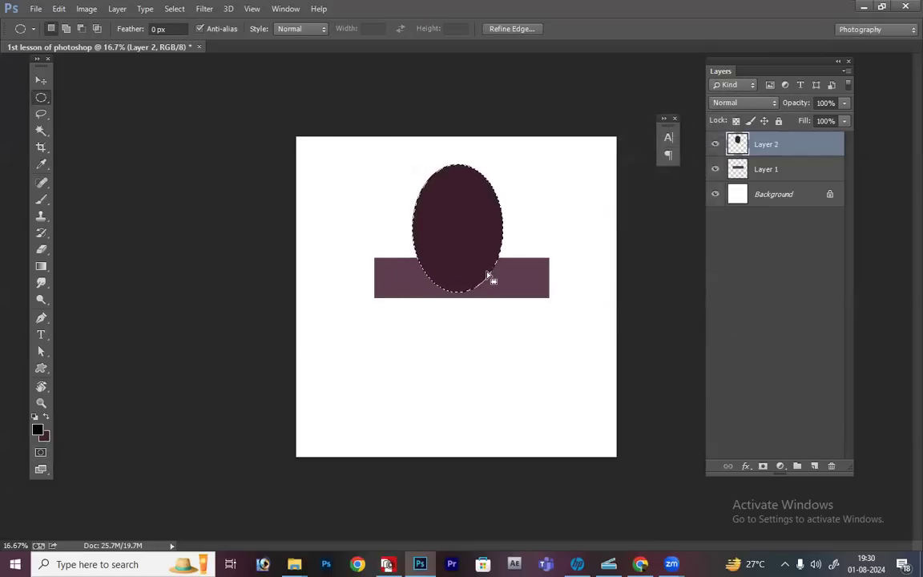
key("ctrl+d")
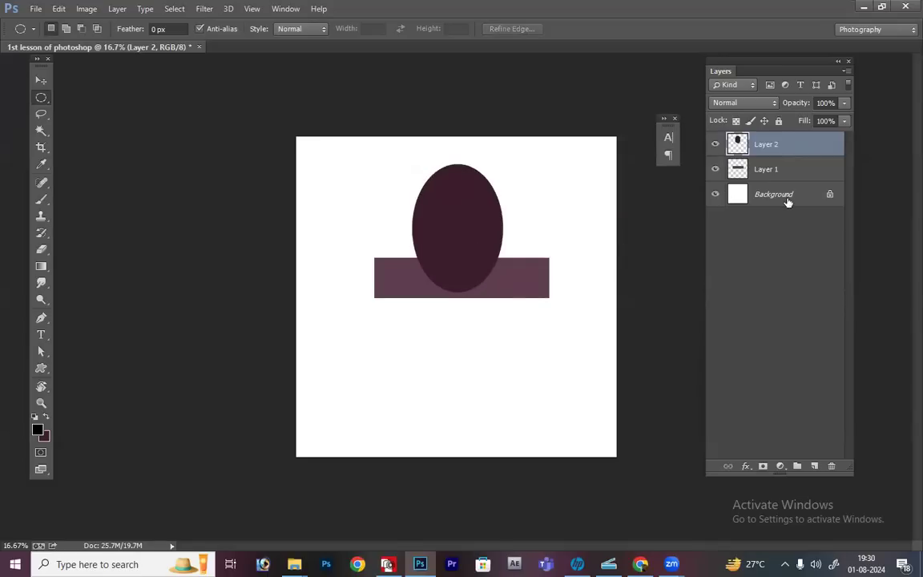
Step: Add a circle on a new layer directly below the dark ellipse, filled with dark blue #0d4477
key("ctrl+shift+alt+n")
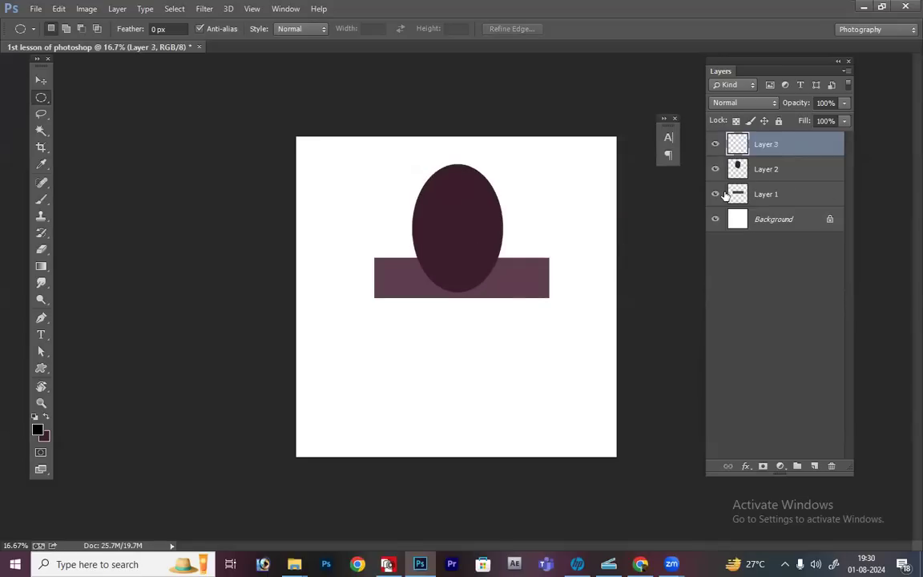
left_click_drag(417, 287, 496, 370)
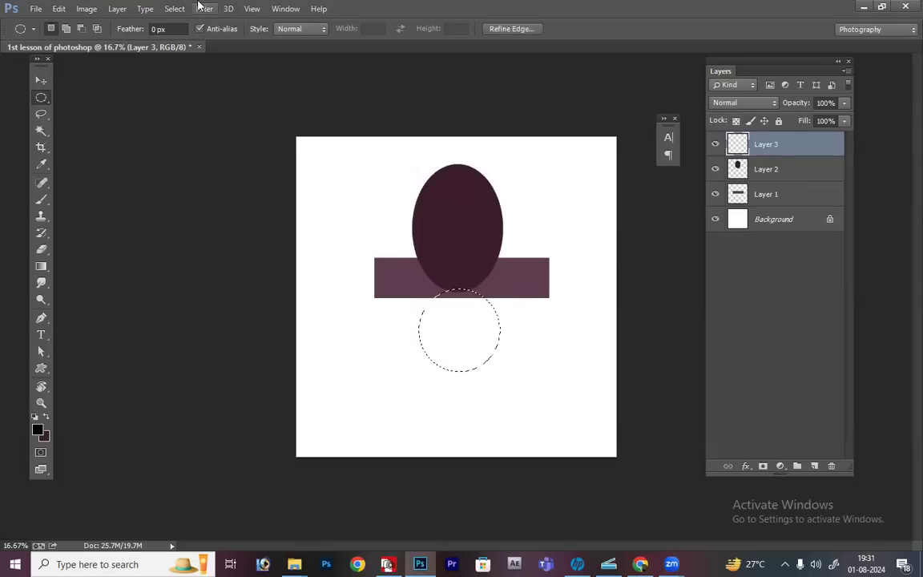
left_click(43, 436)
left_click(583, 216)
left_click(549, 233)
key("Return")
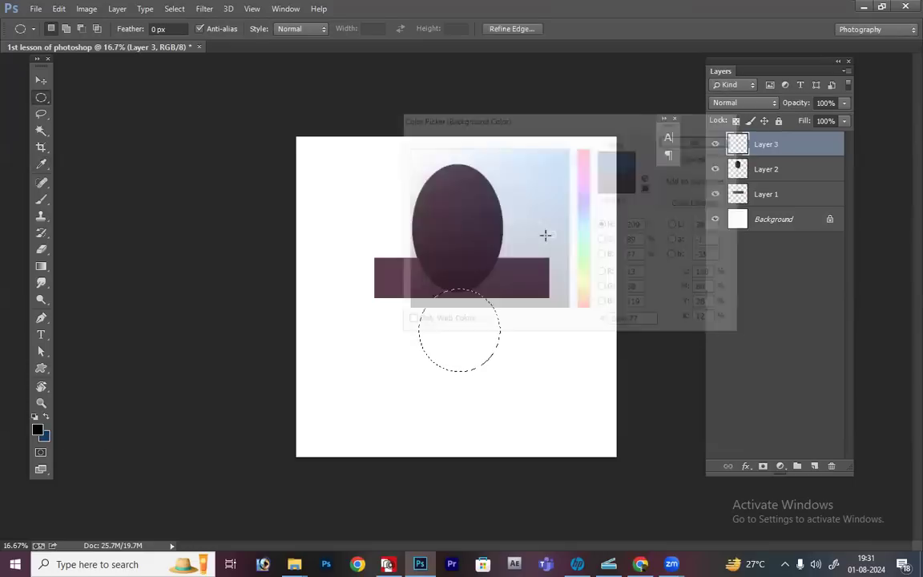
key("ctrl+BackSpace")
left_click(451, 330)
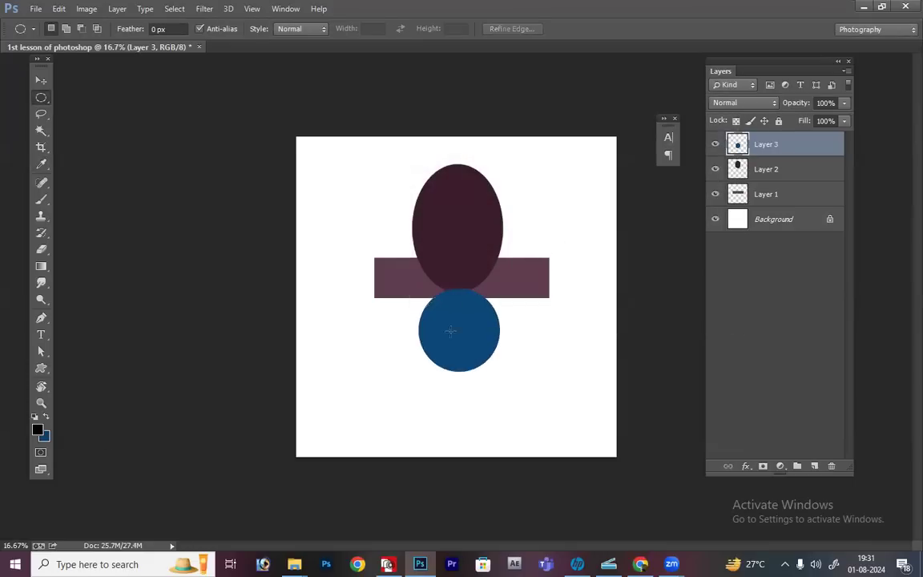
Step: Add a larger wide rectangle on a new layer over the blue circle's lower part, filled with dark purple
right_click(41, 97)
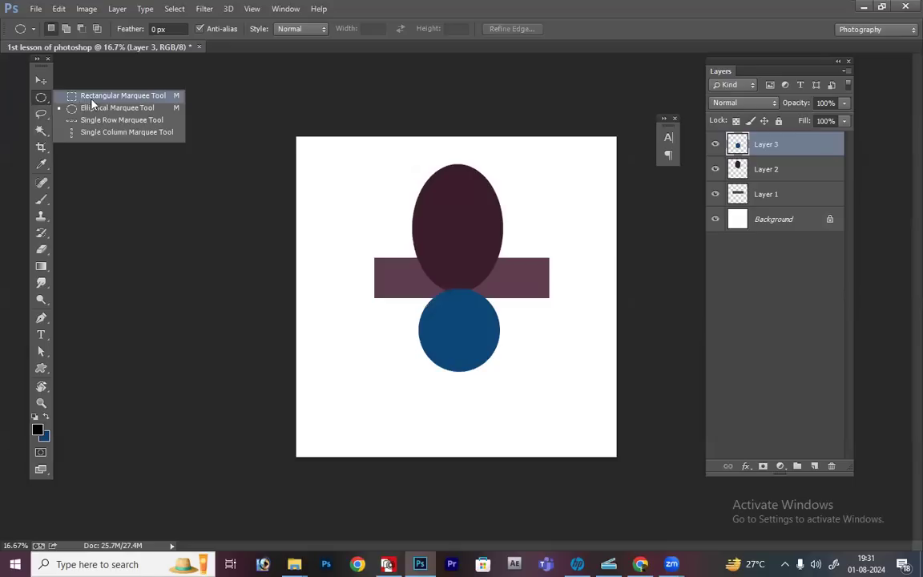
left_click(92, 97)
left_click_drag(353, 342, 569, 406)
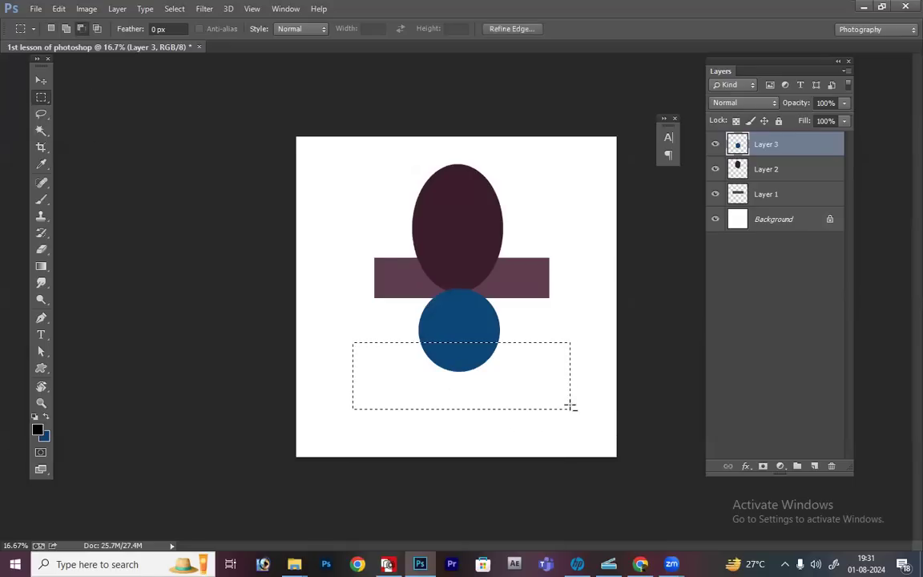
key("ctrl+shift+alt+n")
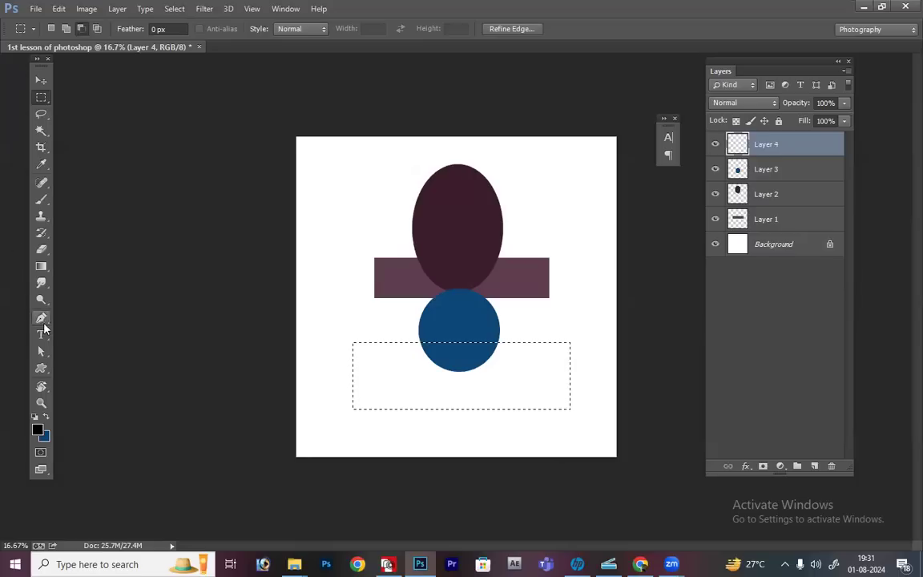
left_click(44, 437)
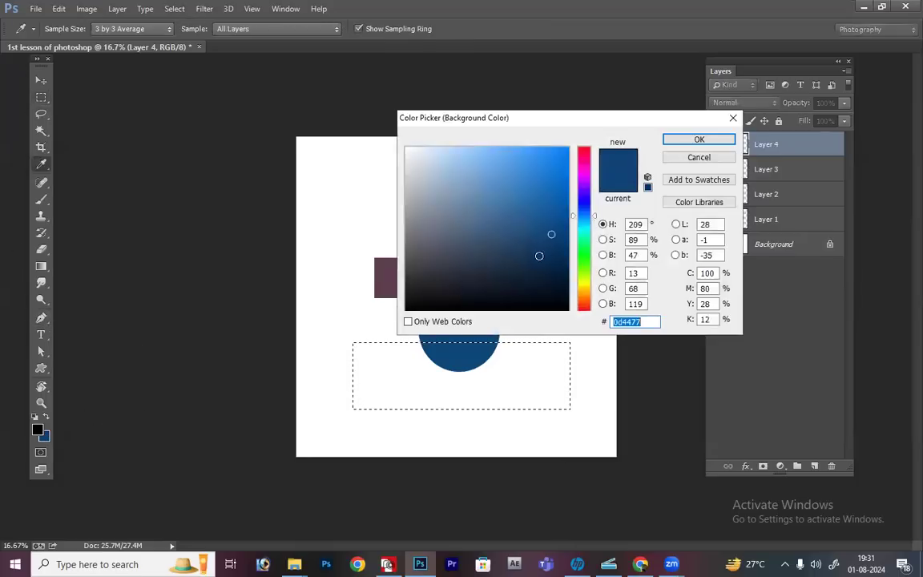
left_click(577, 179)
left_click(512, 249)
left_click(491, 252)
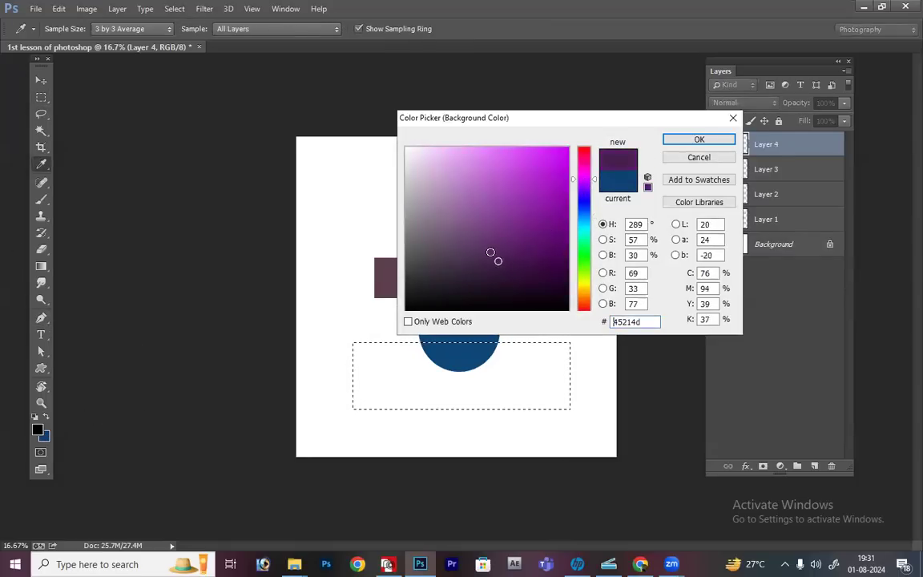
key("Return")
key("ctrl+BackSpace")
key("ctrl+d")
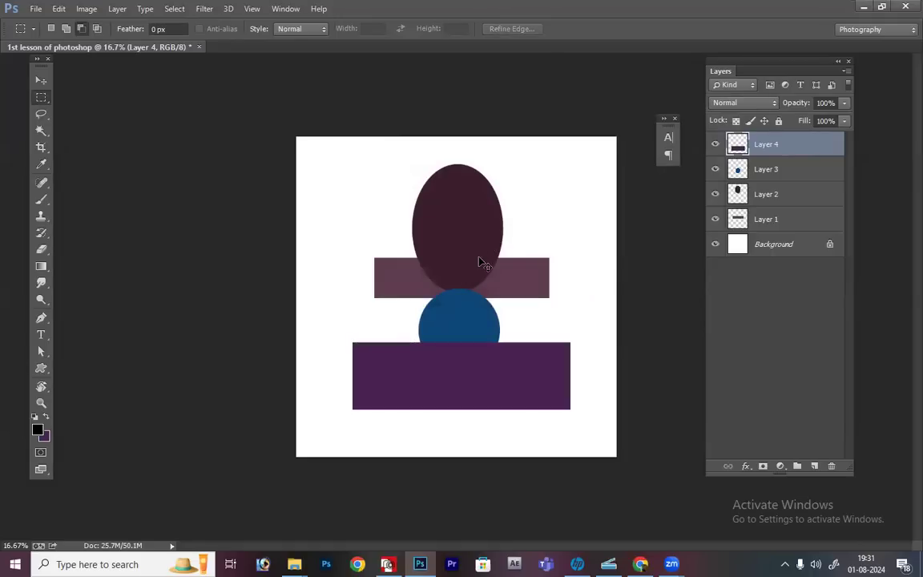
Step: Reset the colors to default and add a thin white horizontal bar on a new layer in the dark ellipse's upper part
key("ctrl+shift+alt+n")
key("ctrl+plus")
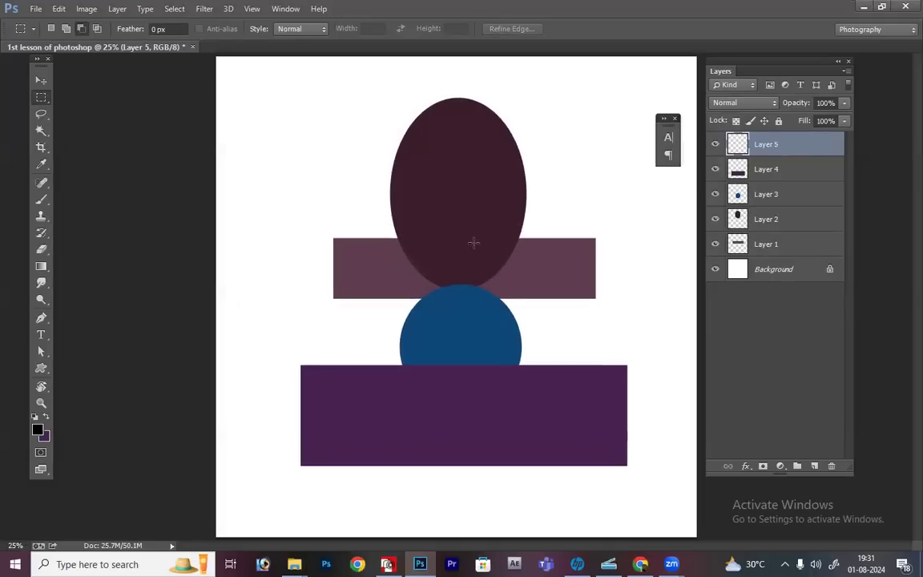
left_click_drag(421, 148, 494, 149)
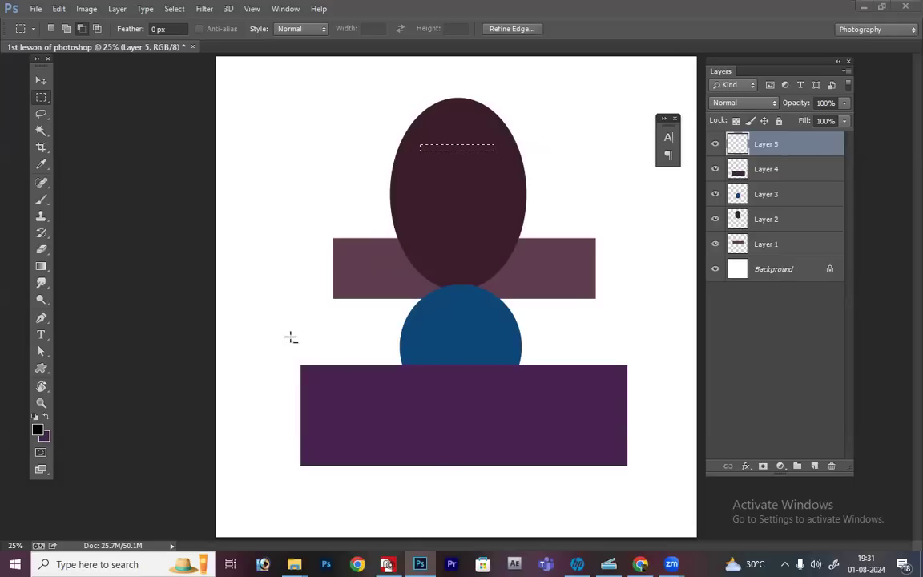
key("d")
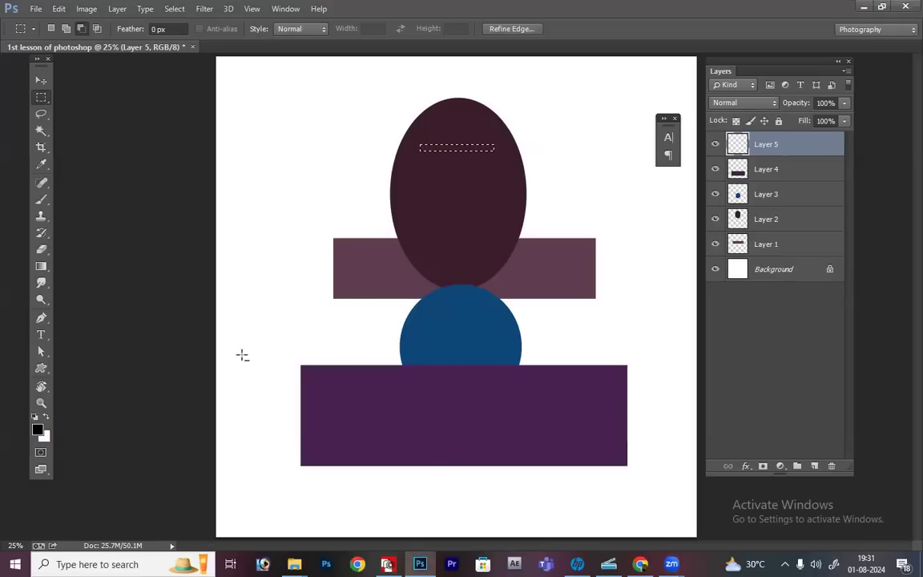
key("ctrl+BackSpace")
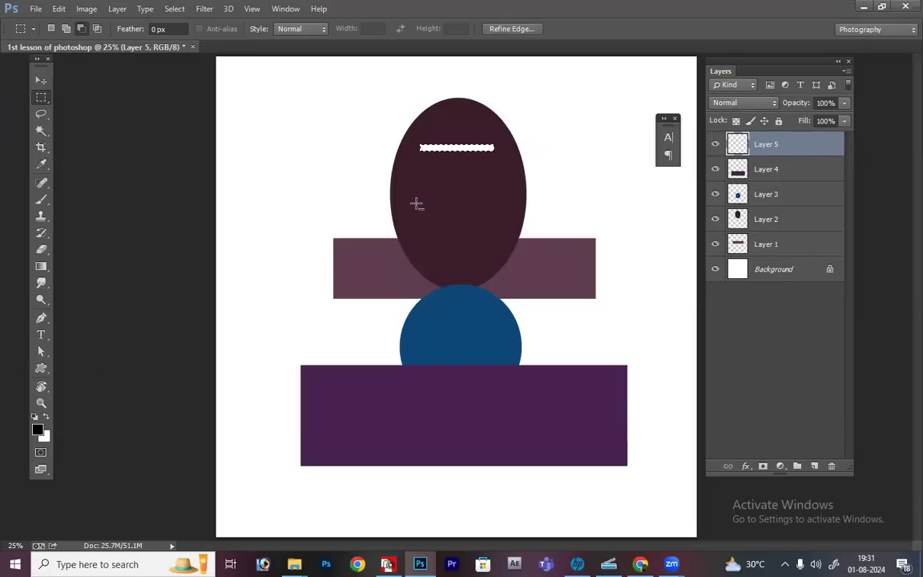
key("ctrl+d")
Step: Duplicate the white bar with the Move Tool and nudge the copy so it sits closely beneath the original
key("v")
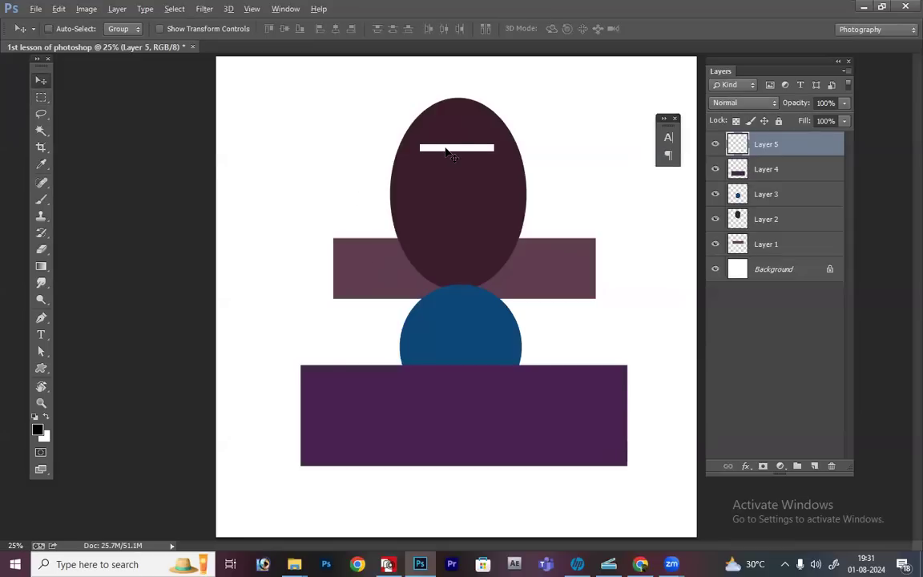
left_click_drag(445, 148, 448, 165)
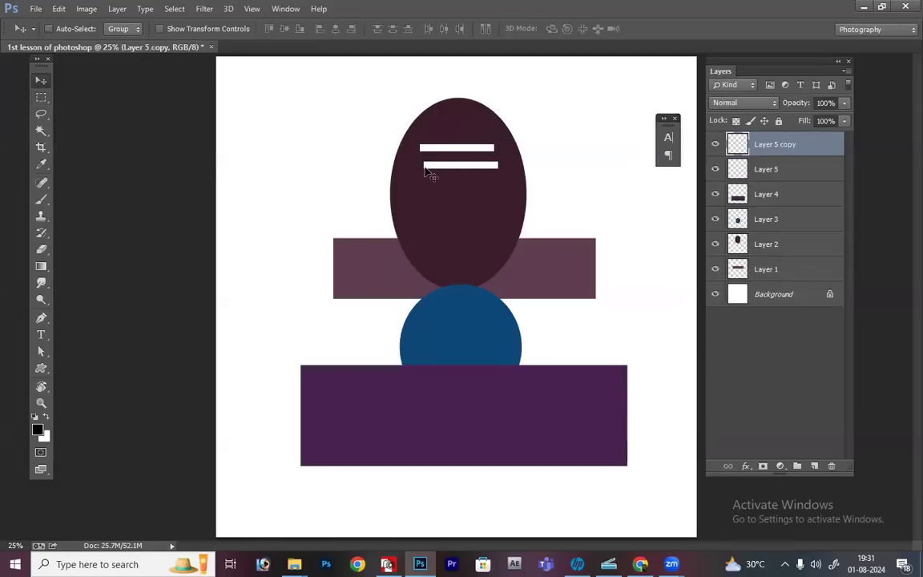
key("shift+Up")
key("shift+Up")
key("shift+Up")
key("shift+Up")
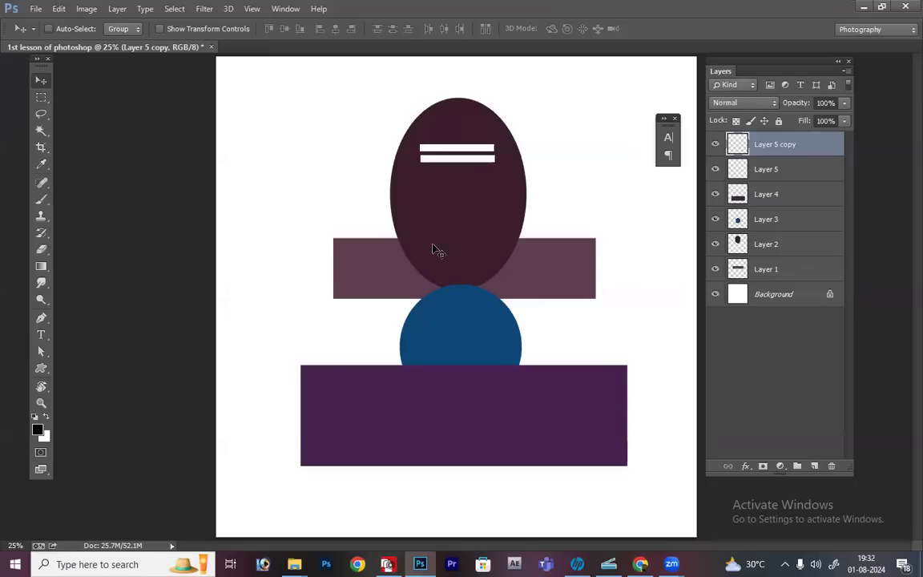
Step: Duplicate the second white bar downward and nudge this third bar up until the spacing between the bars matches
left_click_drag(464, 171, 455, 185)
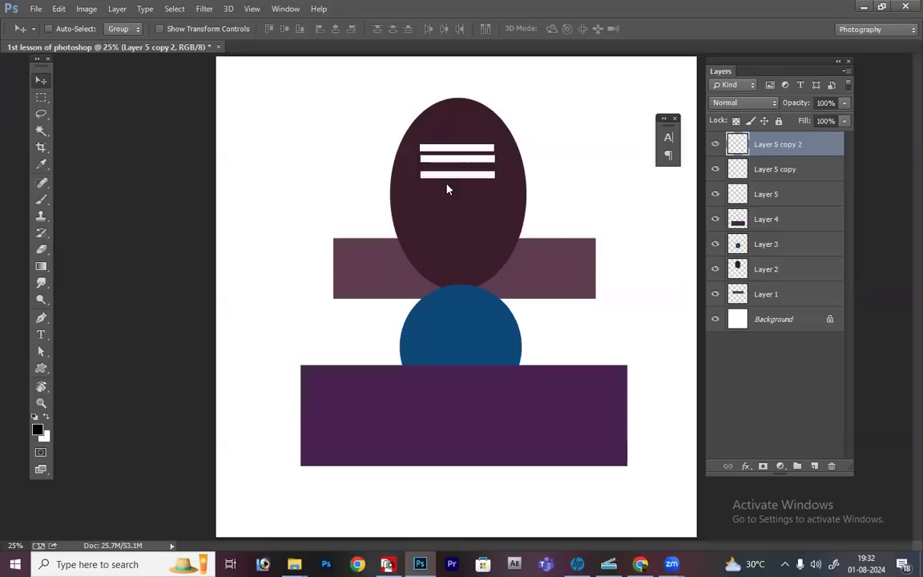
key("Up")
key("Up")
key("Up")
key("Up")
key("Up")
key("Up")
key("Up")
key("Up")
key("Up")
key("Up")
key("Up")
key("Up")
Step: Add a small dark red circle on a new layer over the middle of the three white bars and deselect it
key("ctrl+shift+alt+n")
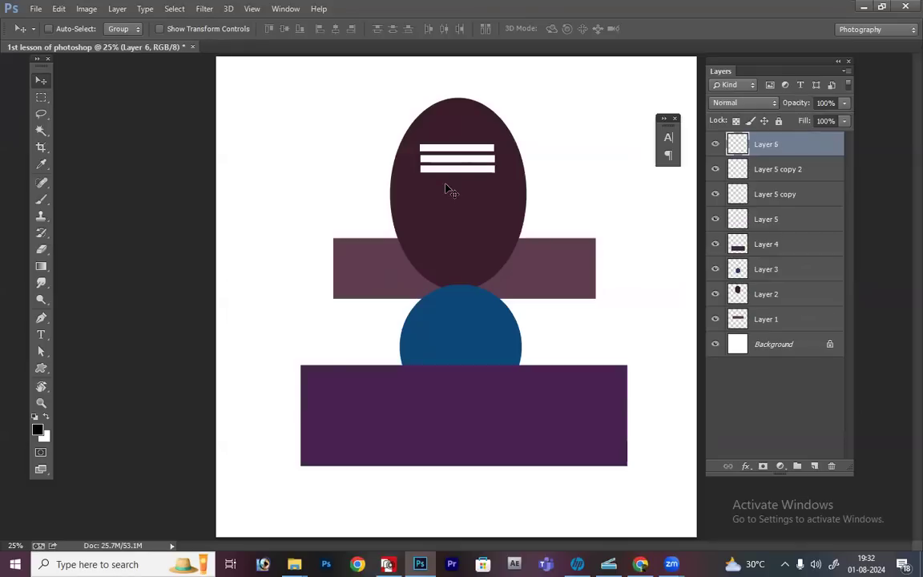
left_click(41, 99)
right_click(40, 103)
left_click(96, 100)
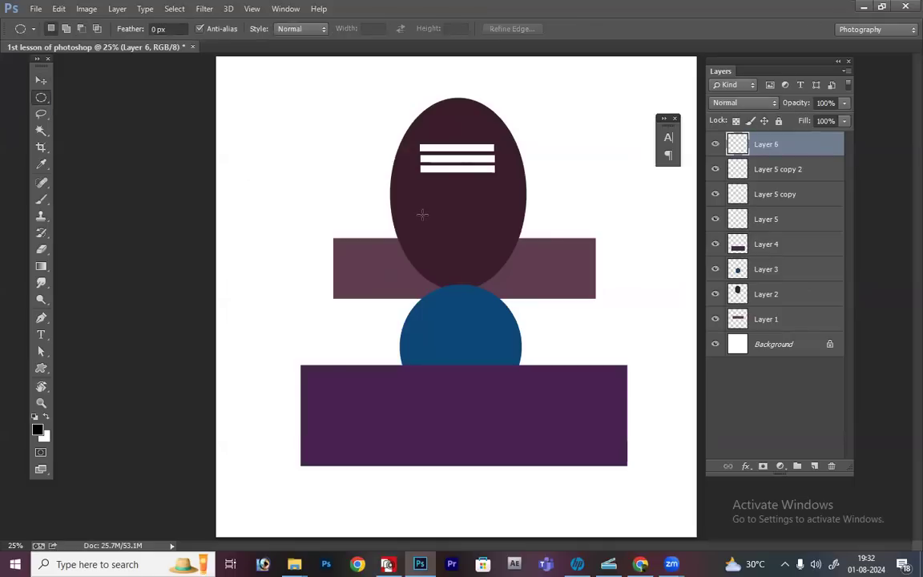
left_click_drag(447, 147, 466, 167)
left_click(44, 435)
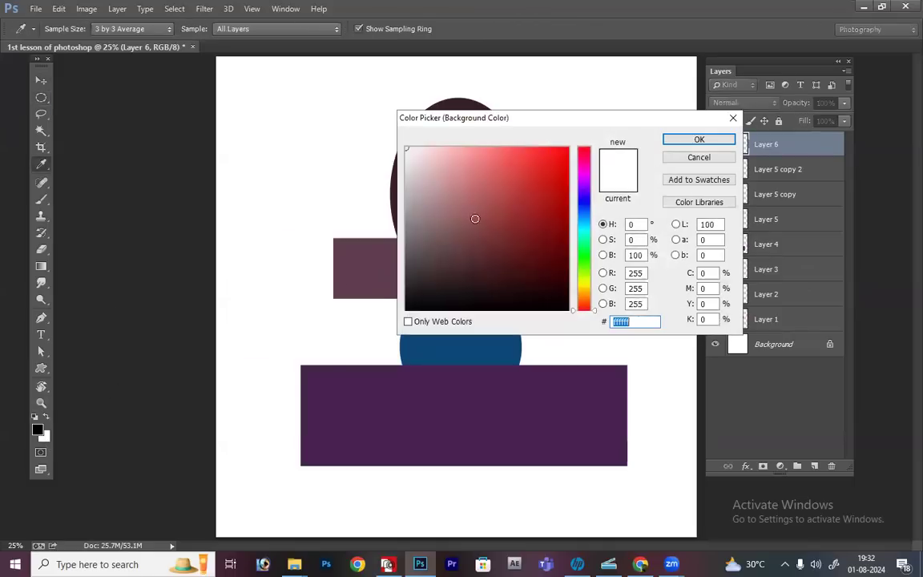
left_click(556, 216)
key("Return")
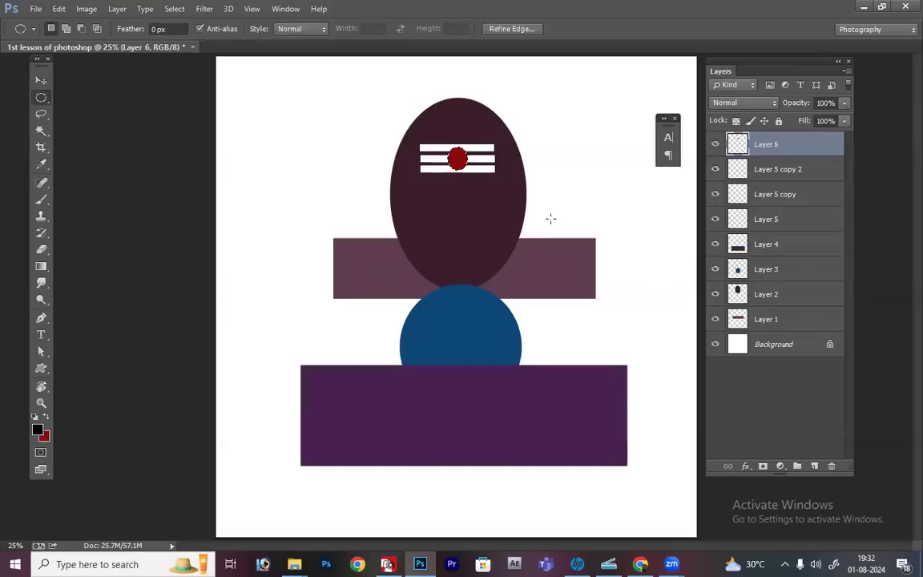
key("ctrl+d")
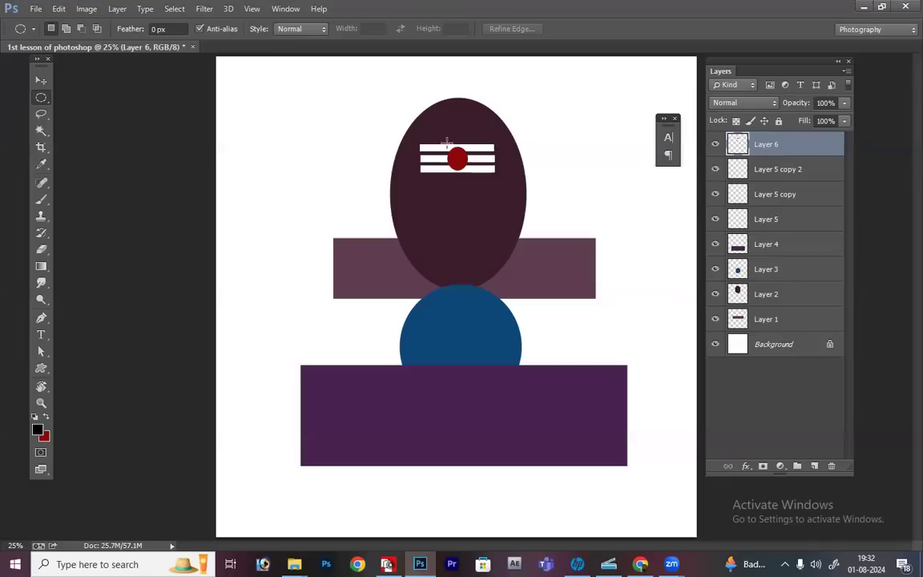
Step: Select the mauve rectangle's layer from the canvas with the Move Tool and bring it to the front of the layer stack
key("v")
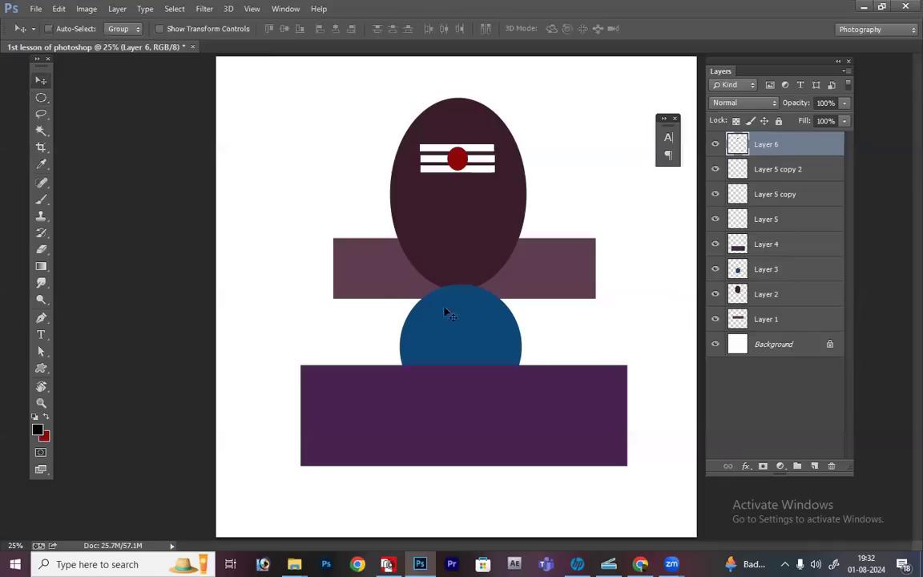
right_click(549, 265)
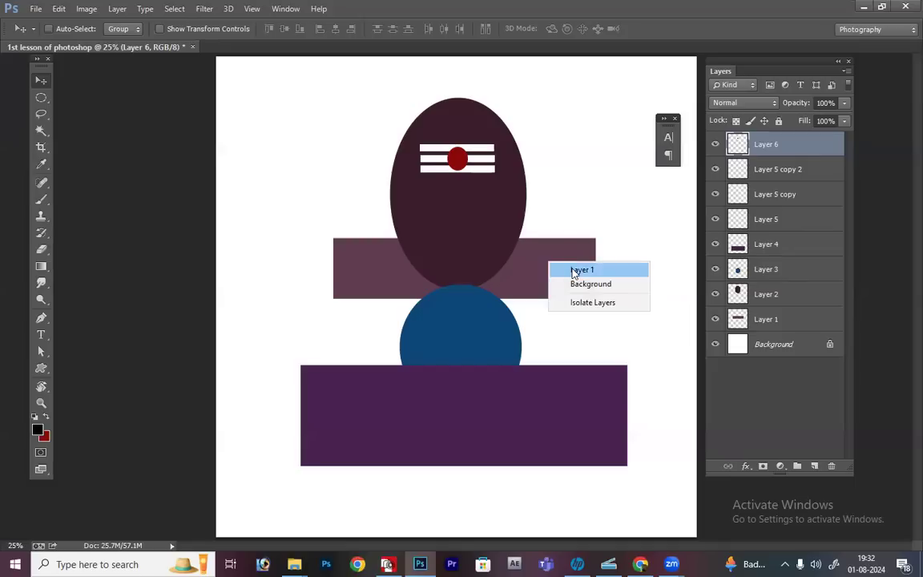
left_click(573, 272)
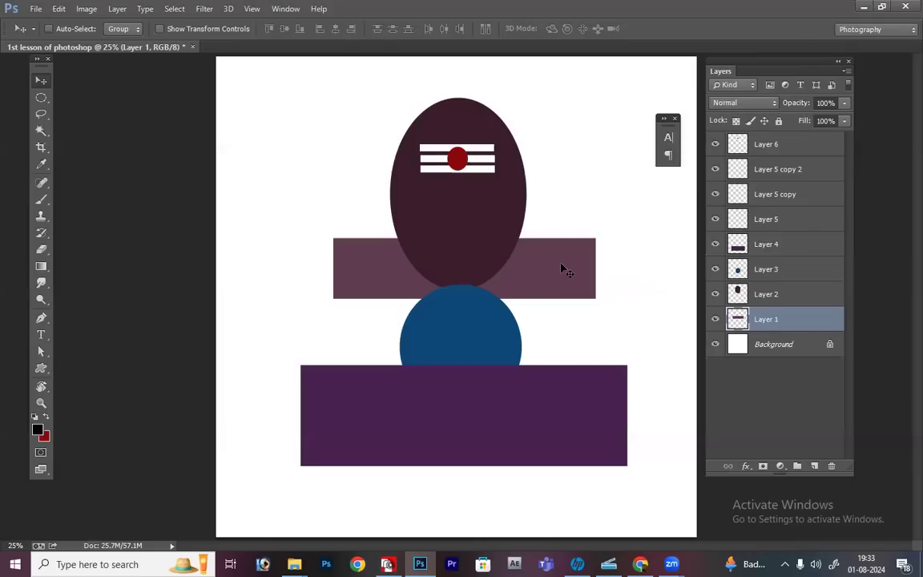
key("ctrl+shift+bracketright")
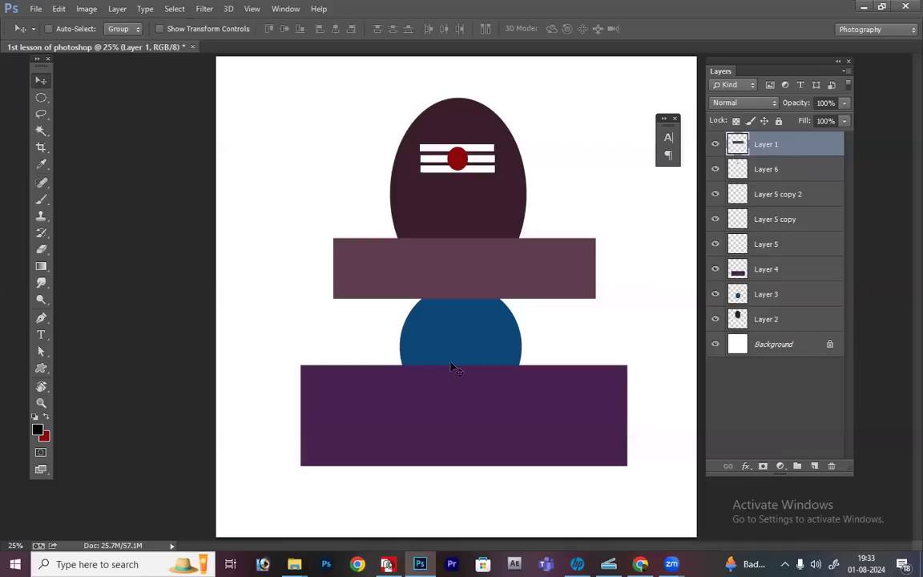
Step: Select the blue circle's layer from the canvas and bring it to the front of the layer stack
right_click(451, 332)
left_click(468, 335)
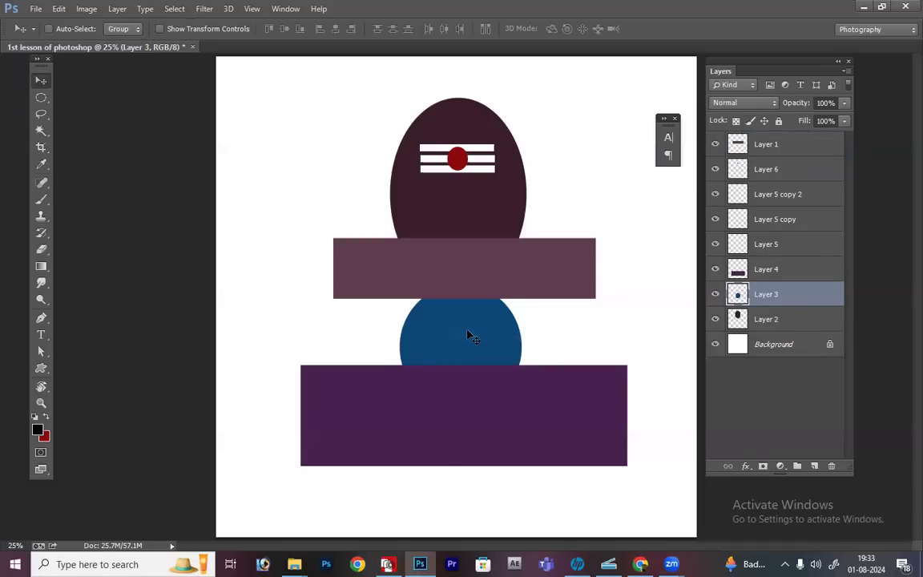
right_click(469, 333)
left_click(503, 343)
key("ctrl+shift+bracketright")
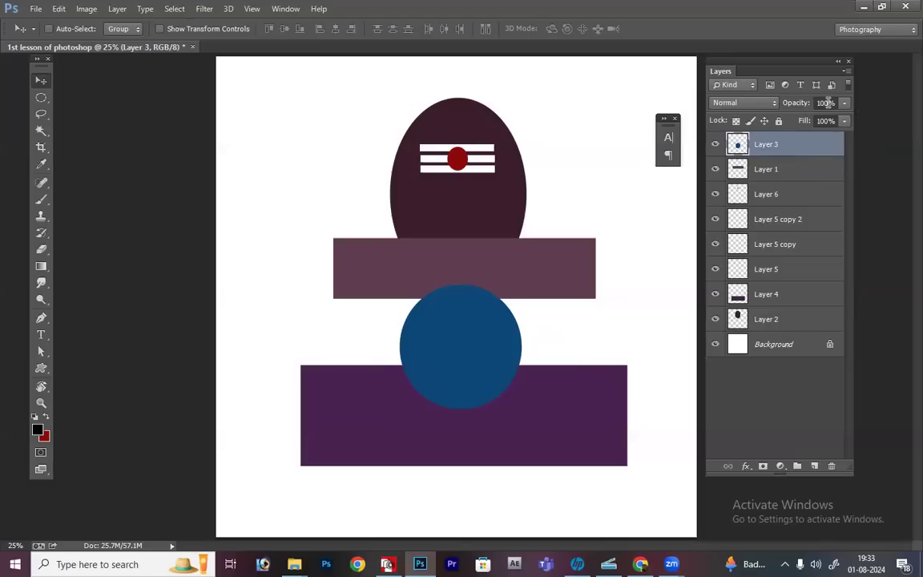
Step: Reorder the blue circle's layer to directly above the Background, then try bringing it to the front and undo that
left_click_drag(780, 219, 789, 141)
mouse_move(793, 319)
left_mouse_down()
mouse_move(795, 303)
mouse_move(797, 324)
left_mouse_up()
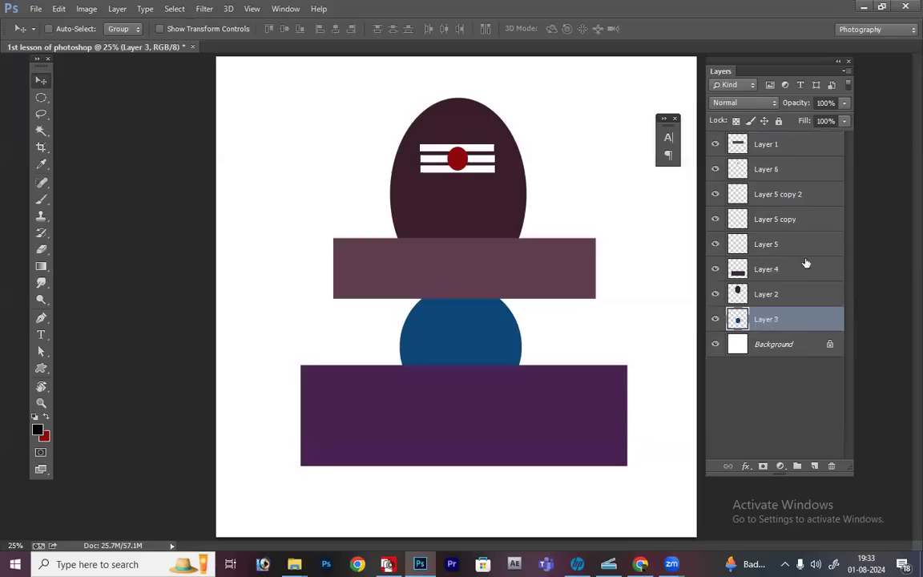
key("ctrl+shift+bracketright")
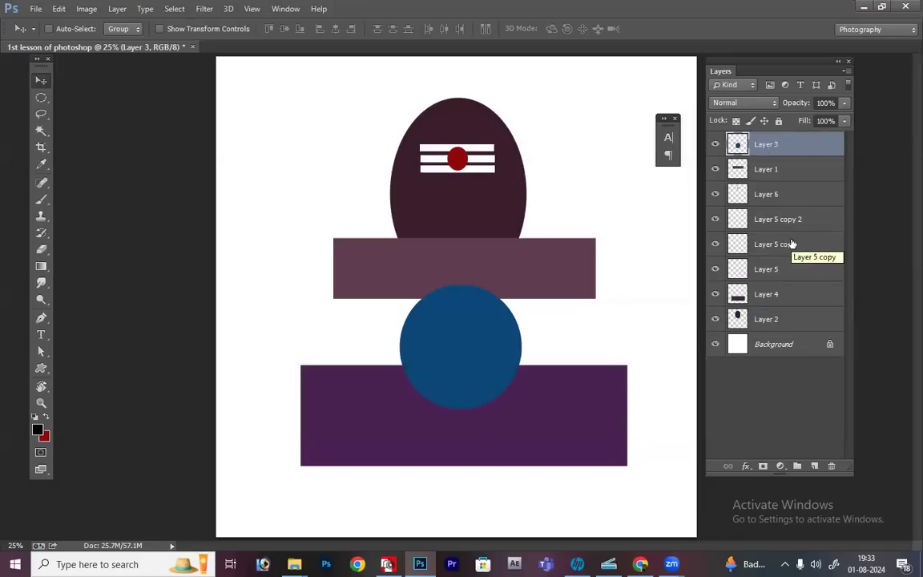
key("ctrl+z")
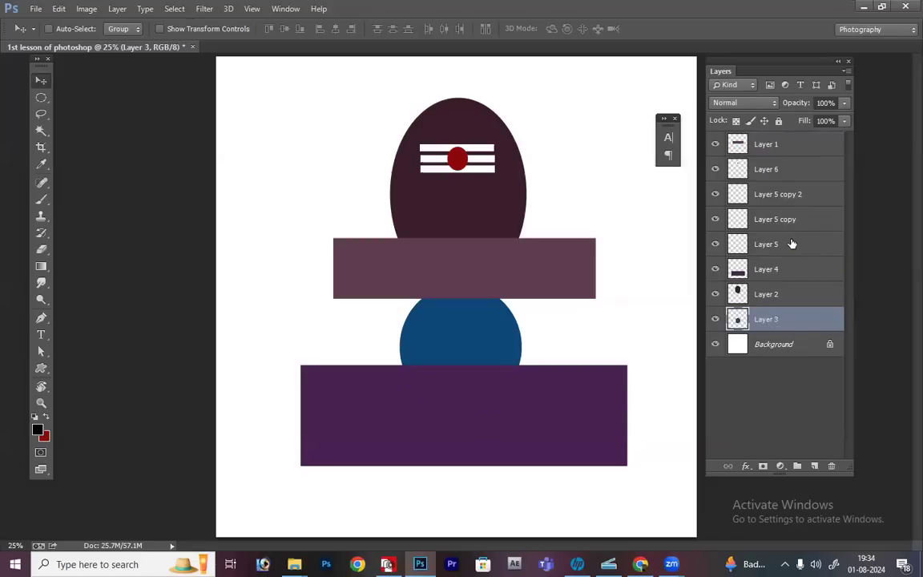
Step: Raise the blue circle's layer one level at a time until it sits just beneath Layer 1
key("ctrl+bracketright")
key("ctrl+bracketright")
key("ctrl+bracketright")
key("ctrl+bracketright")
key("ctrl+bracketright")
key("ctrl+bracketright")
key("ctrl+bracketright")
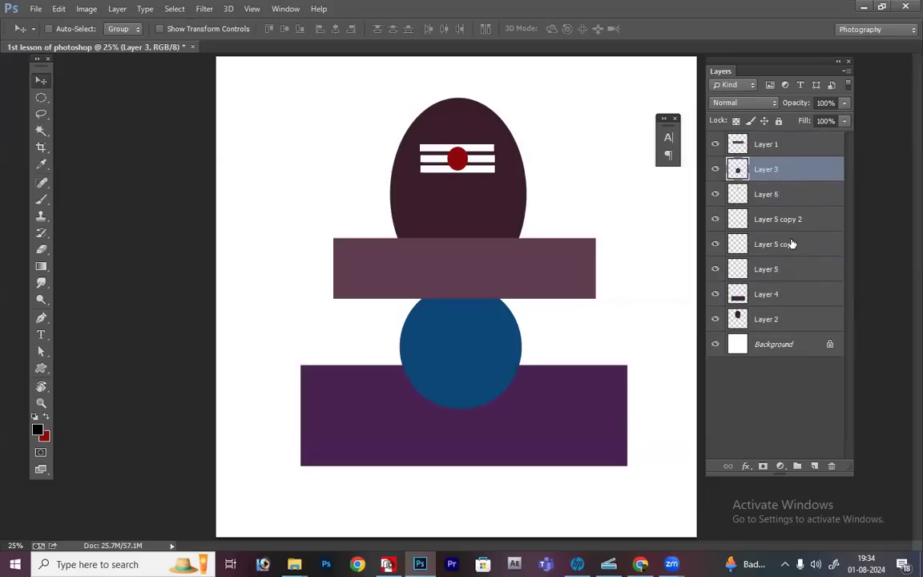
Step: Lower the blue circle's layer one level at a time until it sits between Layer 4 and Layer 2
key("ctrl+bracketleft")
key("ctrl+bracketleft")
key("ctrl+bracketleft")
key("ctrl+bracketleft")
key("ctrl+bracketleft")
key("ctrl+bracketleft")
key("ctrl+bracketleft")
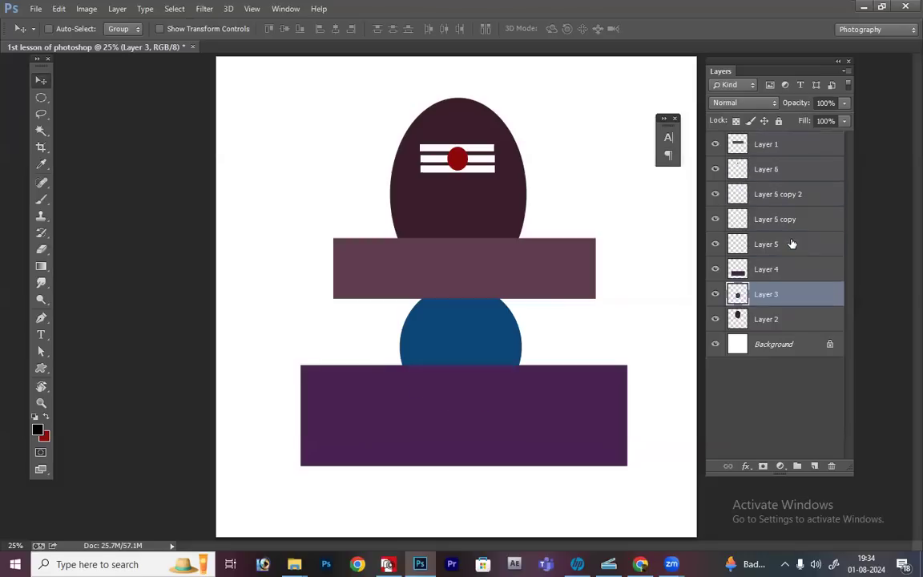
Step: Bring the blue circle's layer forward one level at a time up to the top of the layer stack
key("ctrl+bracketright")
key("ctrl+bracketright")
key("ctrl+bracketright")
key("ctrl+bracketright")
key("ctrl+bracketright")
key("ctrl+bracketright")
key("ctrl+bracketright")
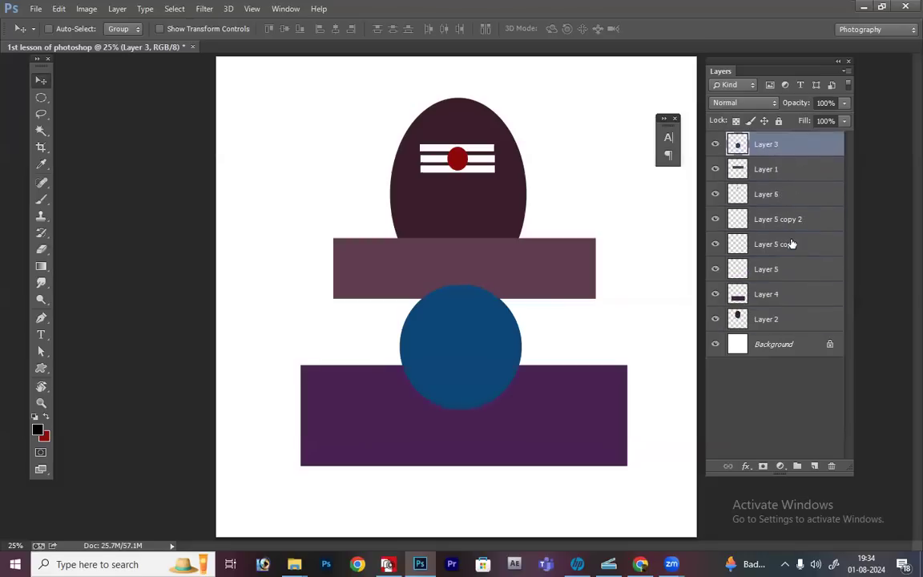
Step: Send the blue circle's layer backward one level at a time until it is directly above the Background
key("ctrl+bracketleft")
key("ctrl+bracketleft")
key("ctrl+bracketleft")
key("ctrl+bracketleft")
key("ctrl+bracketleft")
key("ctrl+bracketleft")
key("ctrl+bracketleft")
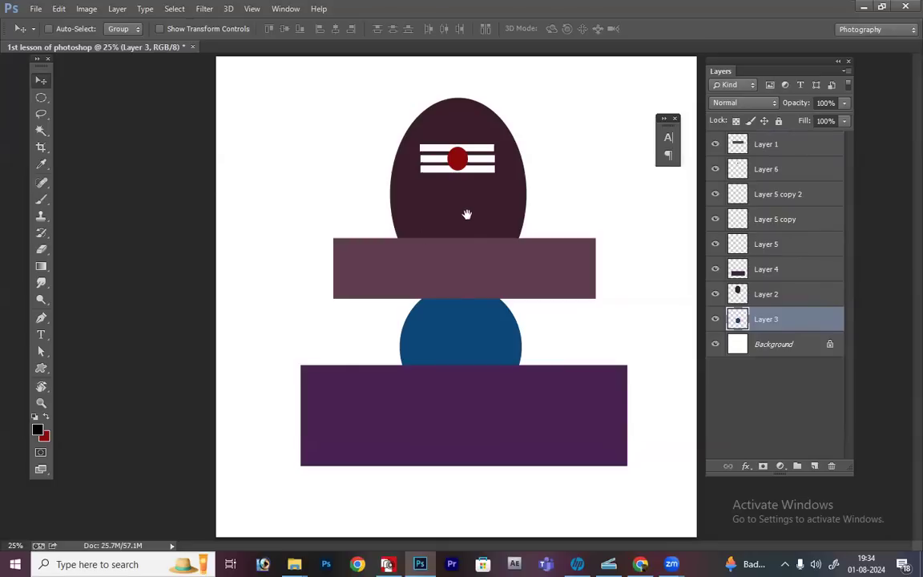
Step: Try selecting the dark ellipse's layer from the canvas and moving it sideways, then undo the change
right_click(415, 182)
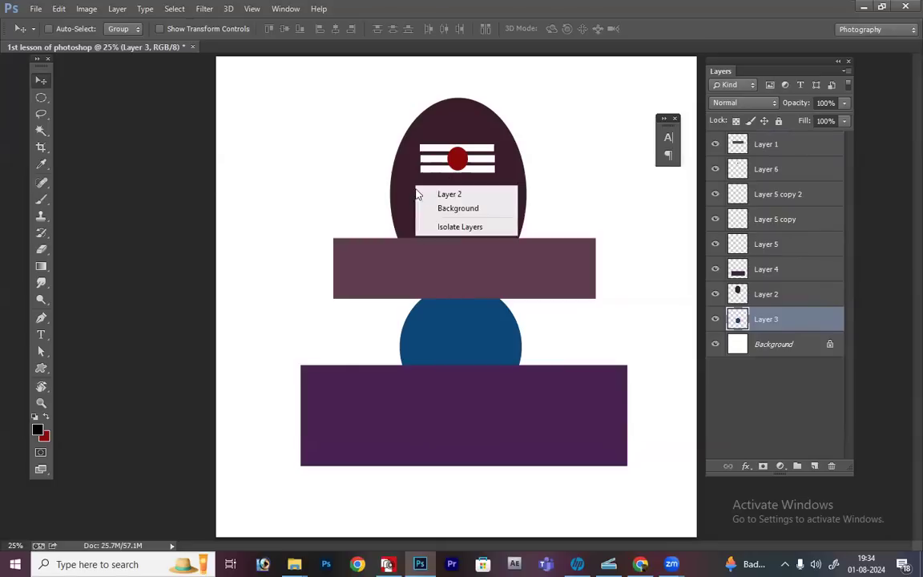
left_click(432, 190)
left_click_drag(432, 202, 253, 200)
key("ctrl+z")
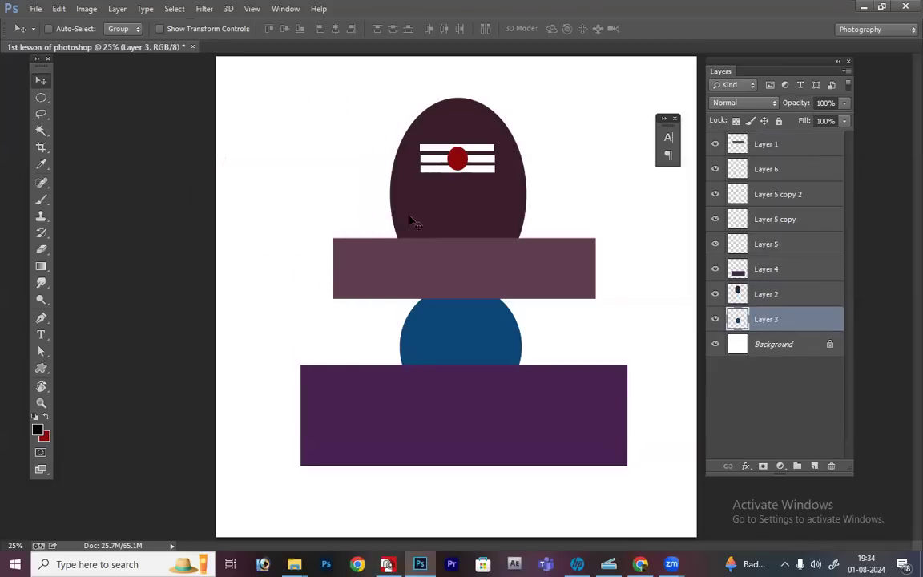
Step: Pick the blue circle's layer on the canvas, raise it level by level to the top, and send it back directly above the Background
right_click(481, 319)
left_click(483, 325)
right_click(479, 323)
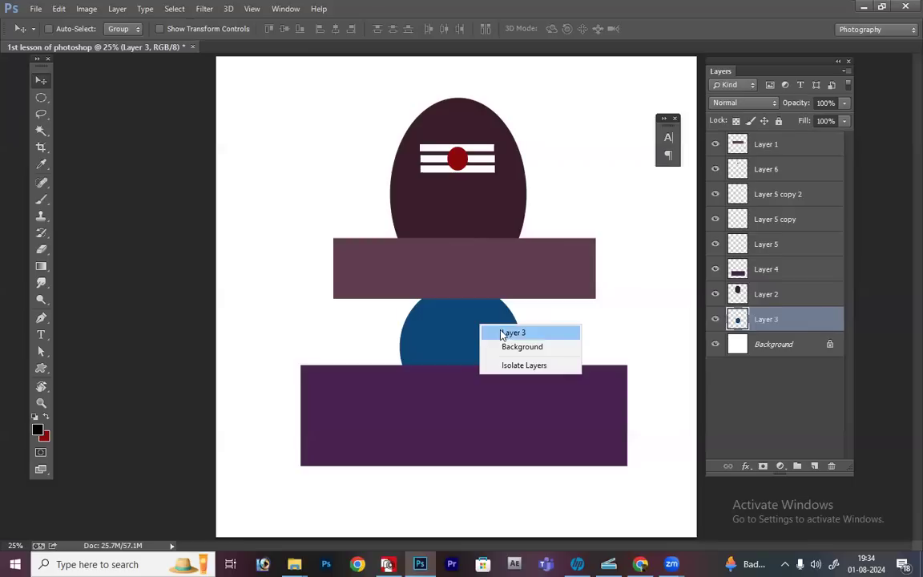
left_click(501, 335)
right_click(501, 332)
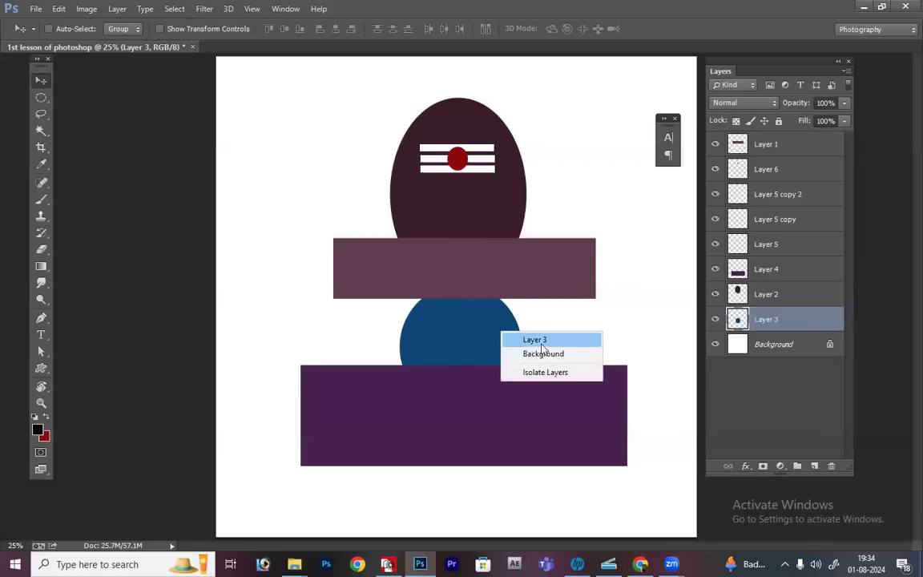
left_click(542, 345)
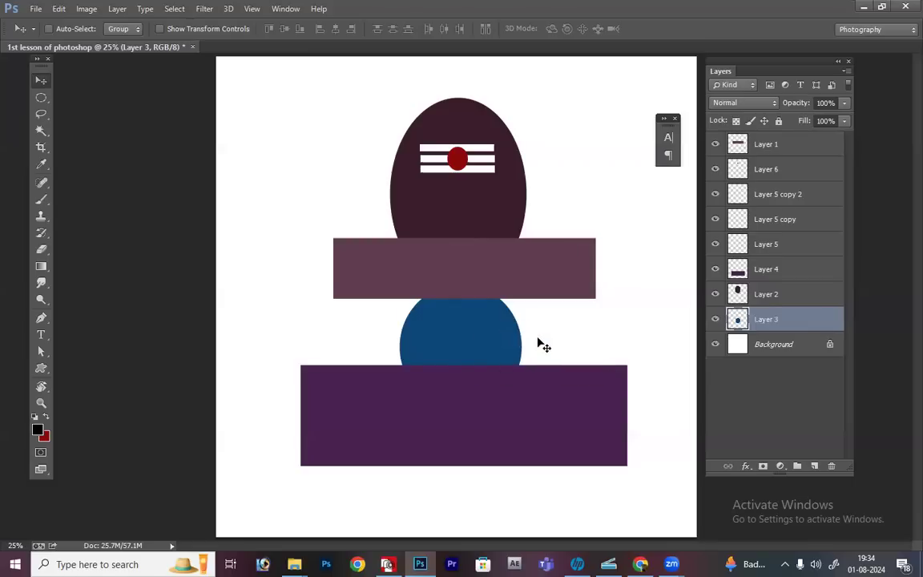
key("ctrl+bracketright")
key("ctrl+bracketright")
key("ctrl+bracketright")
key("ctrl+bracketright")
key("ctrl+bracketright")
key("ctrl+bracketright")
key("ctrl+bracketright")
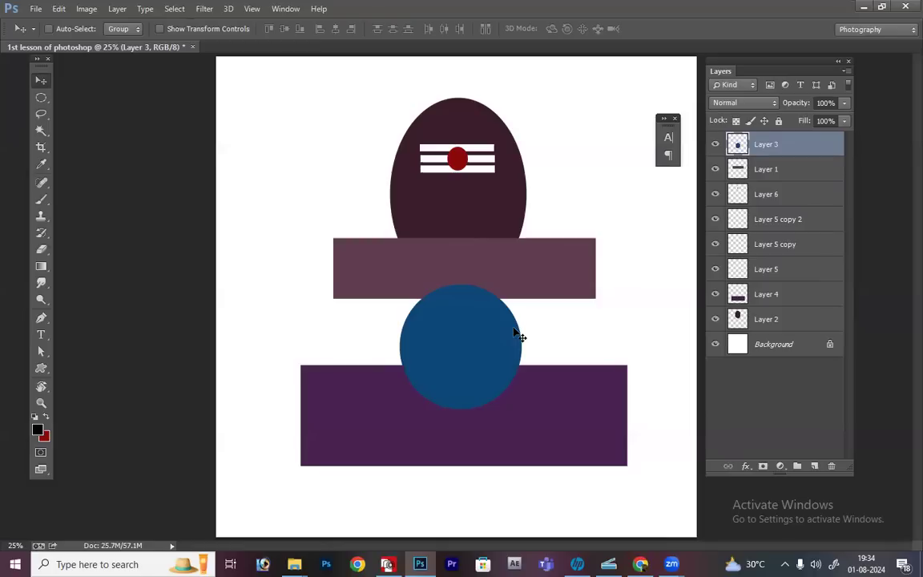
key("ctrl+shift+bracketleft")
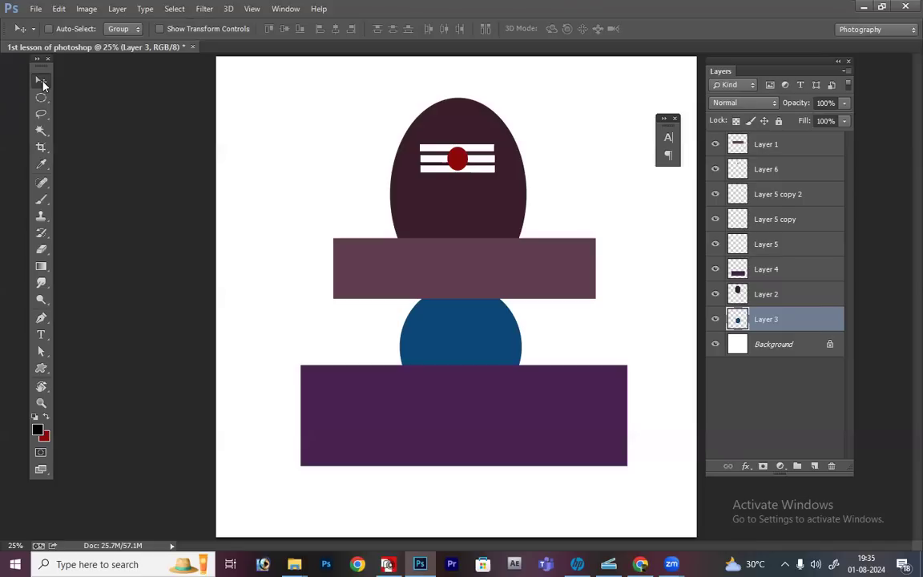
Step: Select the dark ellipse's layer from the canvas and scale it down proportionally to about 97.5% with Free Transform
right_click(458, 219)
left_click(475, 226)
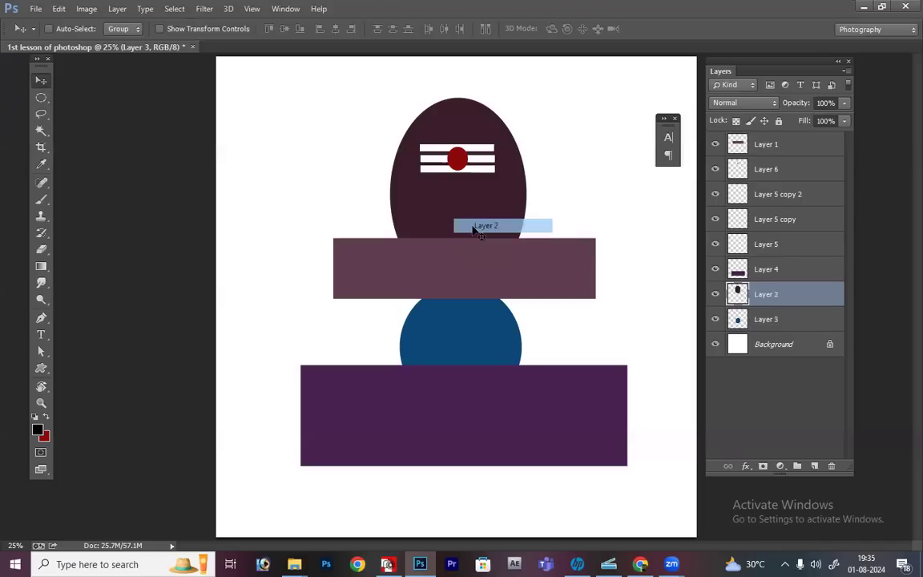
right_click(451, 198)
left_click(462, 205)
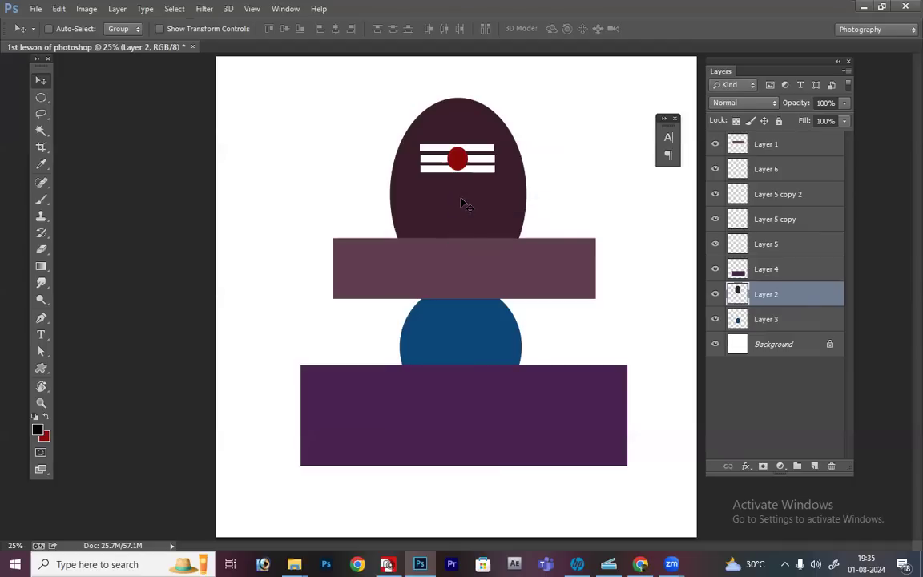
key("ctrl+t")
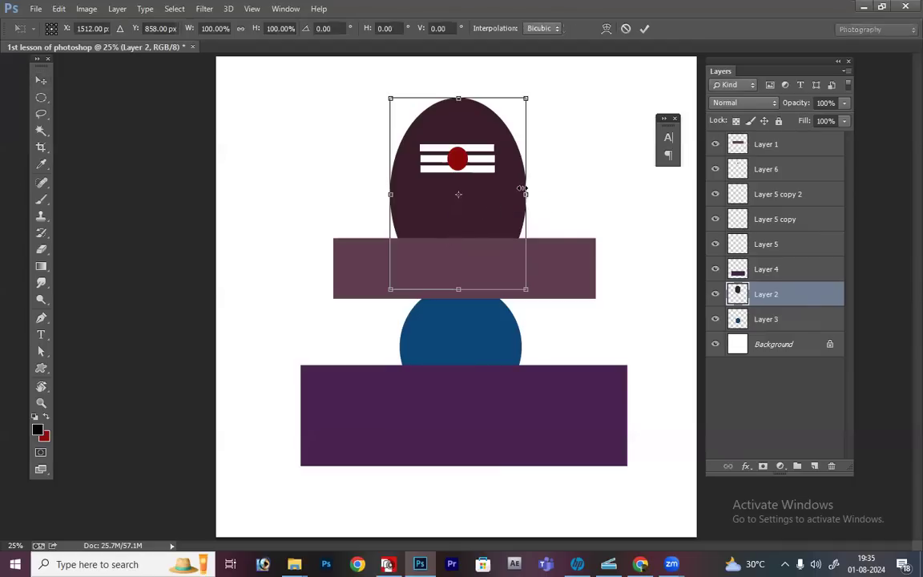
left_click_drag(526, 97, 595, 154)
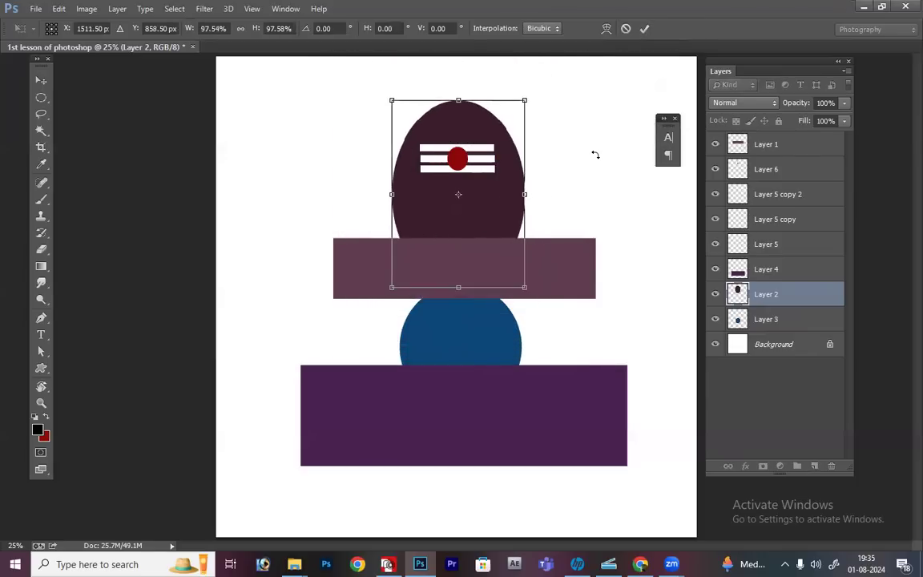
key("Return")
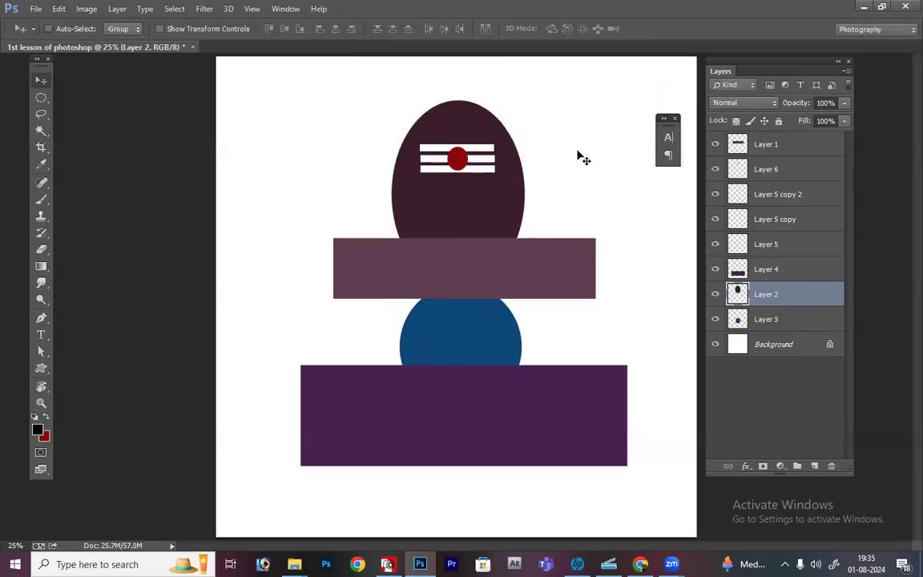
Step: Scale the dark ellipse again with Free Transform to about 101.9% width and 100.7% height
key("ctrl+t")
mouse_move(526, 97)
left_mouse_down()
mouse_move(486, 173)
mouse_move(516, 152)
mouse_move(556, 89)
mouse_move(493, 132)
mouse_move(532, 93)
mouse_move(471, 96)
mouse_move(531, 101)
mouse_move(548, 70)
mouse_move(526, 99)
left_mouse_up()
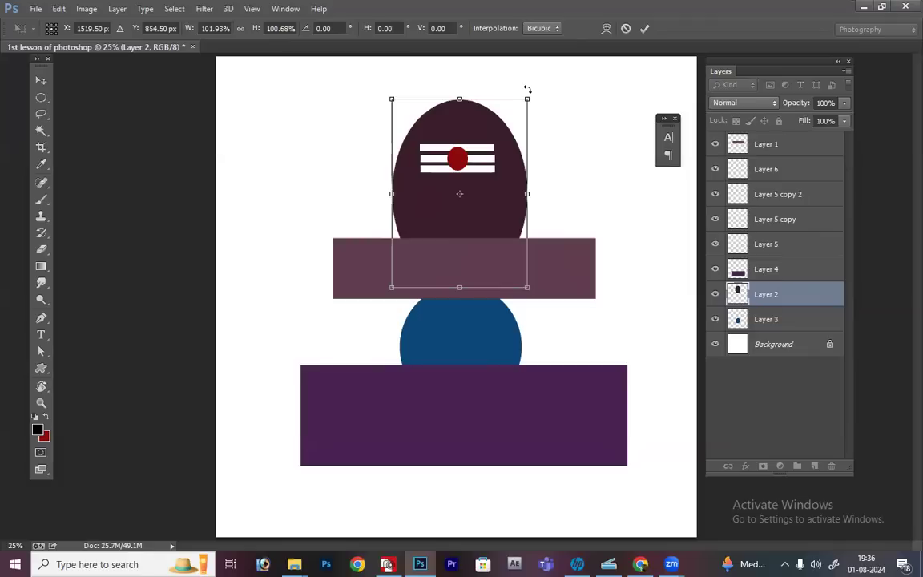
key("Return")
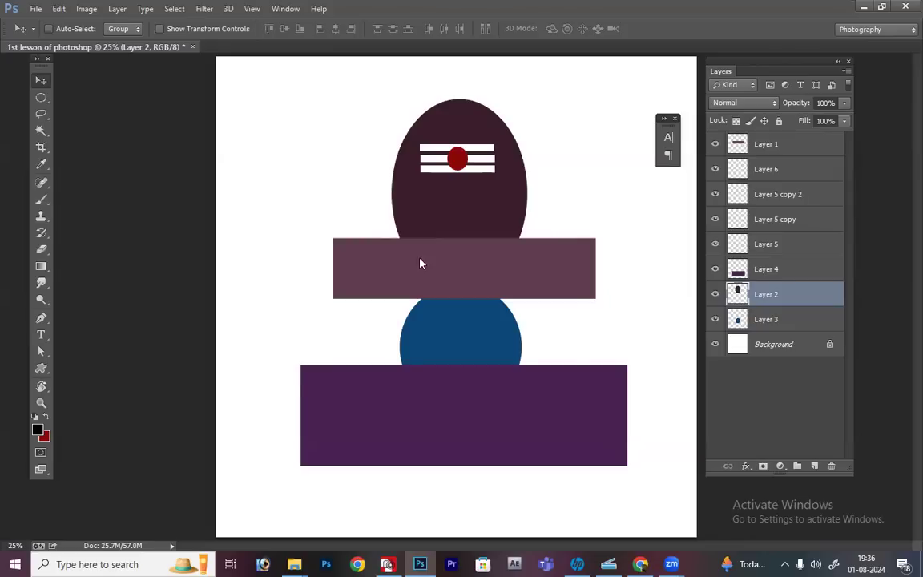
Step: Start a new document with the Photo preset and set its color profile to sRGB IEC61966-2.1
key("ctrl+n")
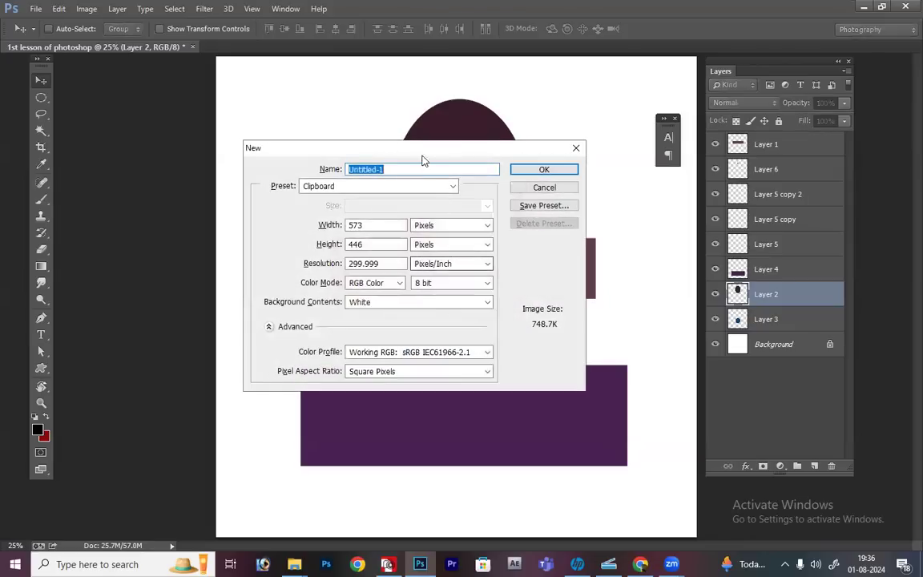
left_click_drag(411, 169, 343, 170)
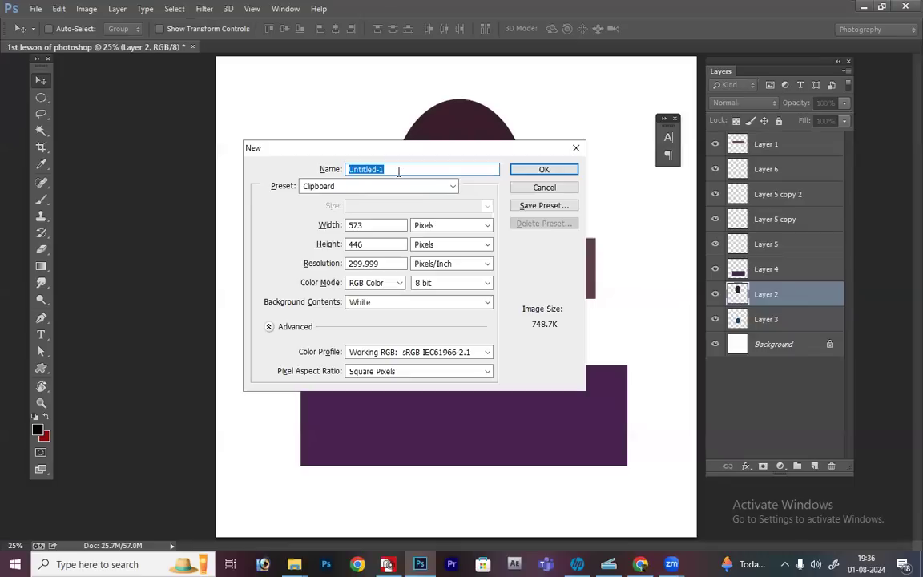
left_click(446, 187)
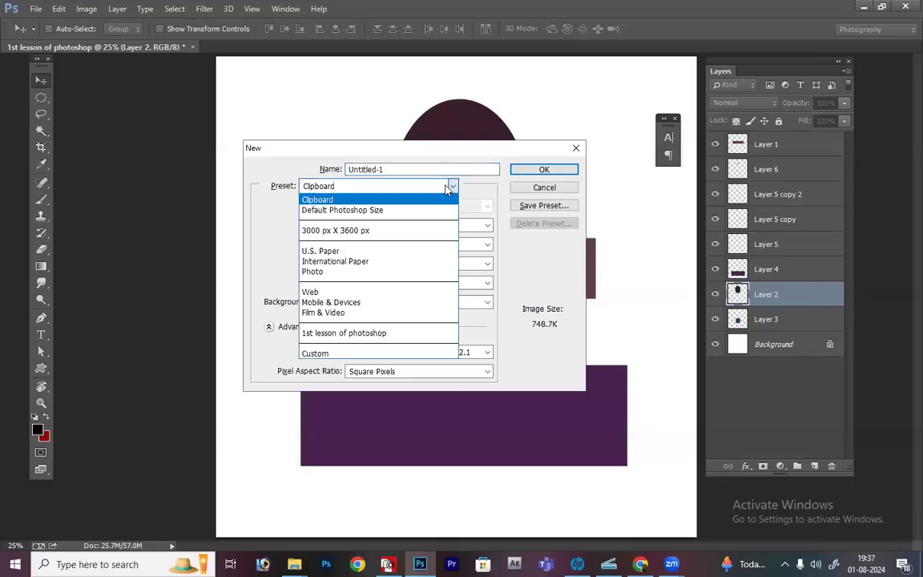
left_click(381, 274)
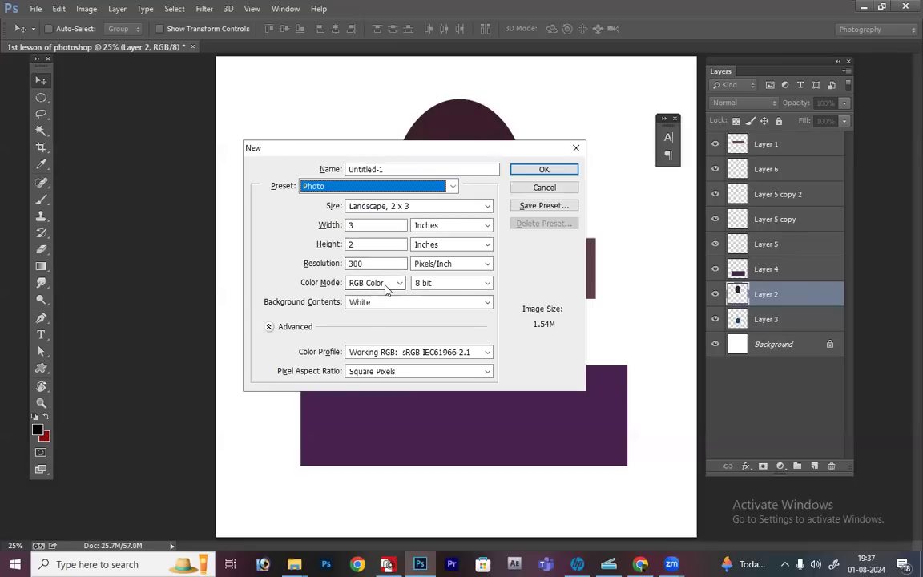
left_click(398, 352)
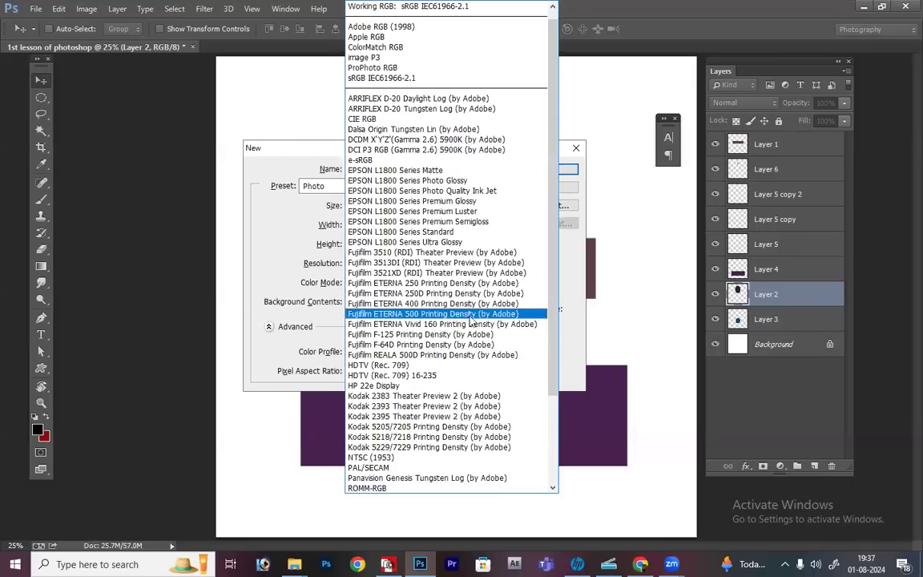
scroll(484, 413, "down", 5)
scroll(505, 272, "up", 4)
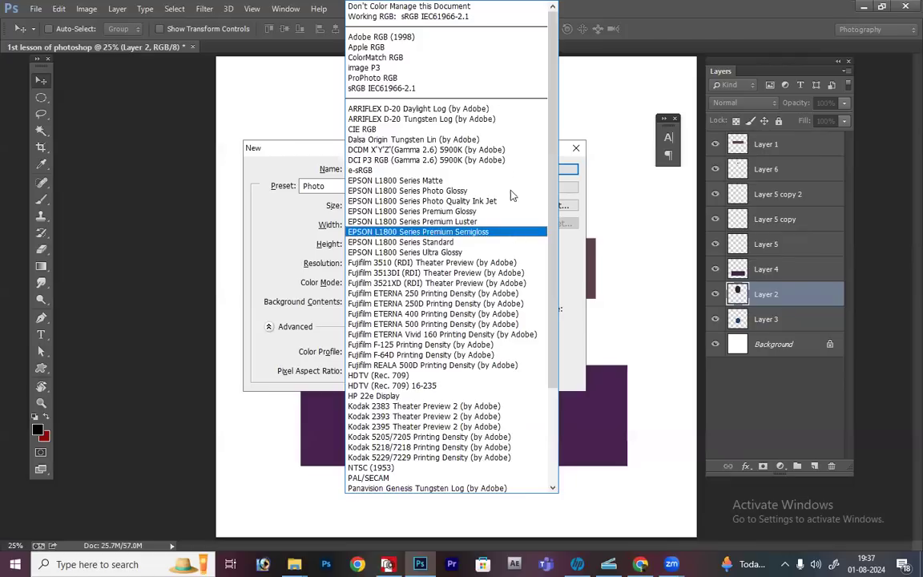
left_click(449, 88)
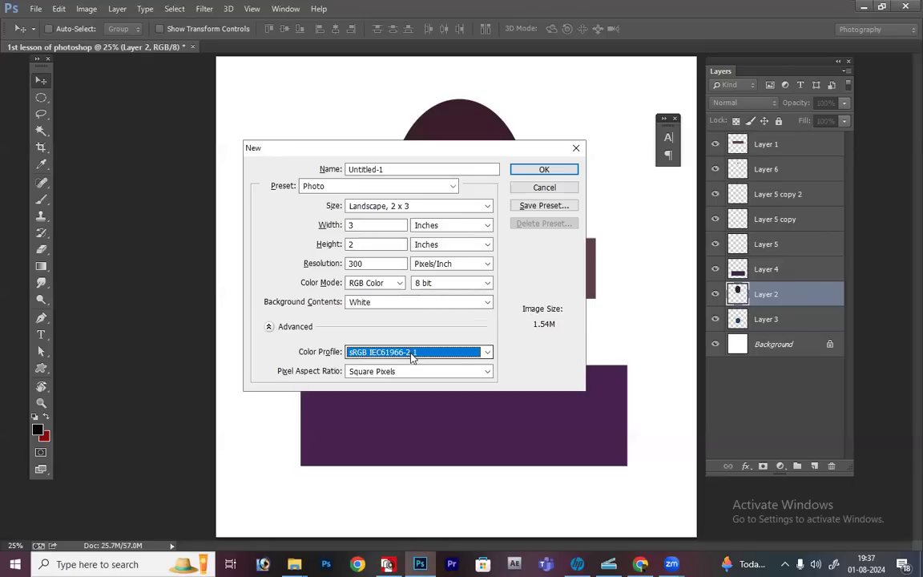
Step: Name the new document aaa and create it
left_click_drag(412, 169, 299, 185)
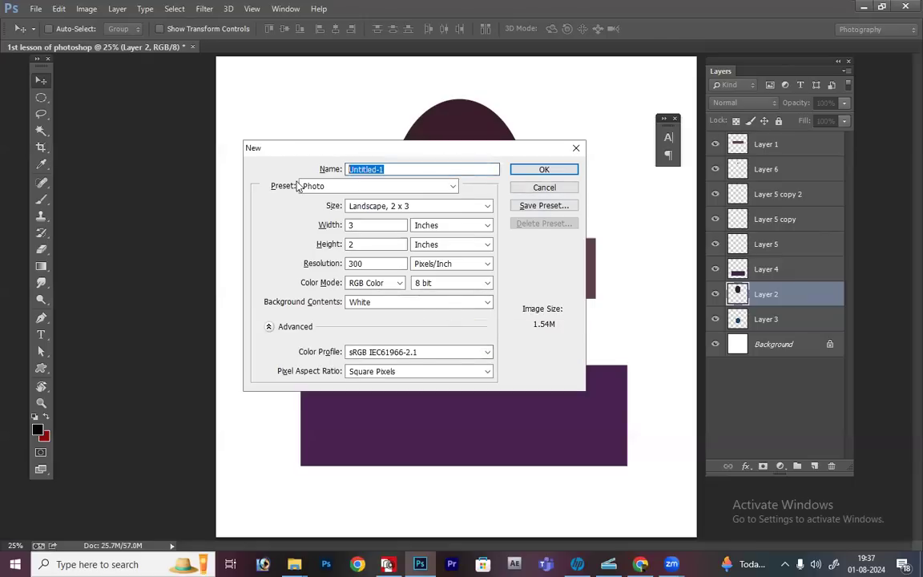
type("ddd")
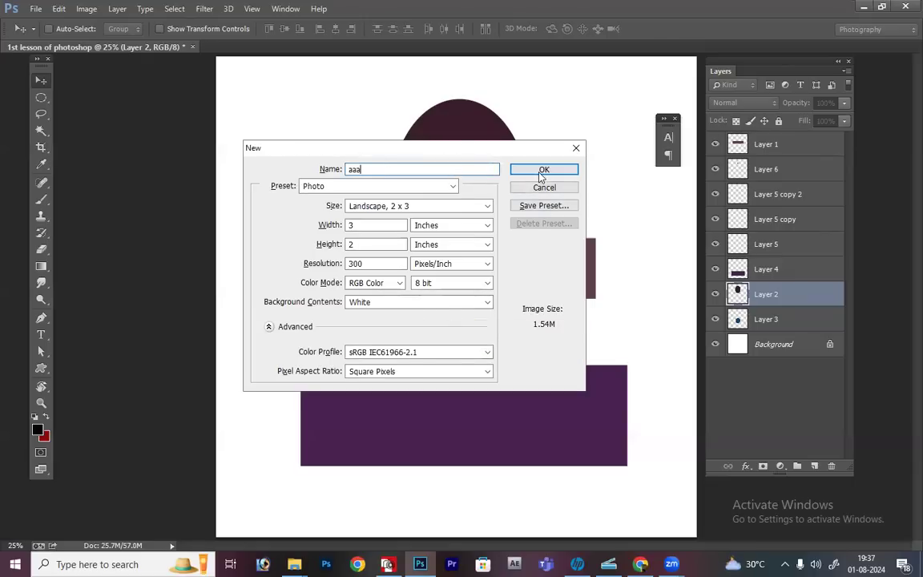
left_click(542, 170)
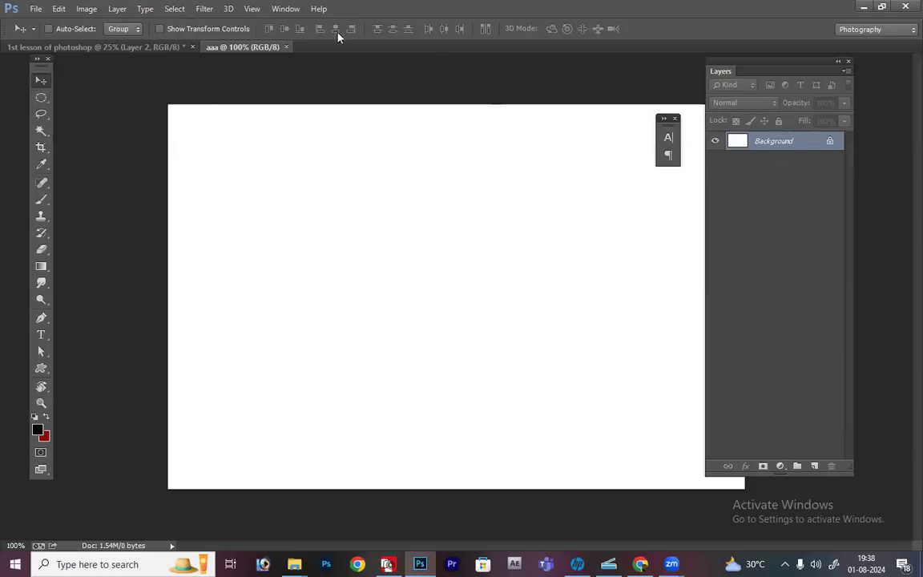
Step: Add a new empty layer above the Background in the aaa document and activate the Move tool
left_click(283, 11)
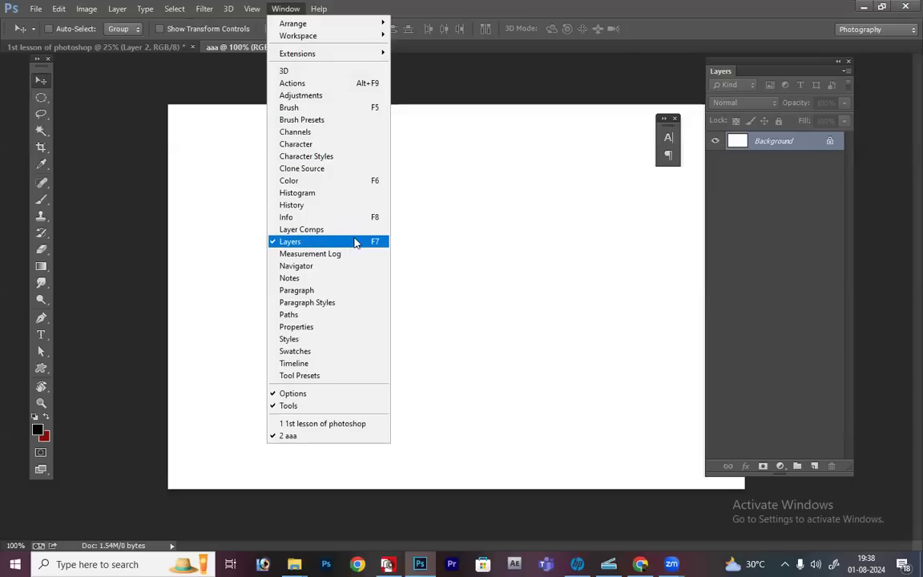
left_click(749, 261)
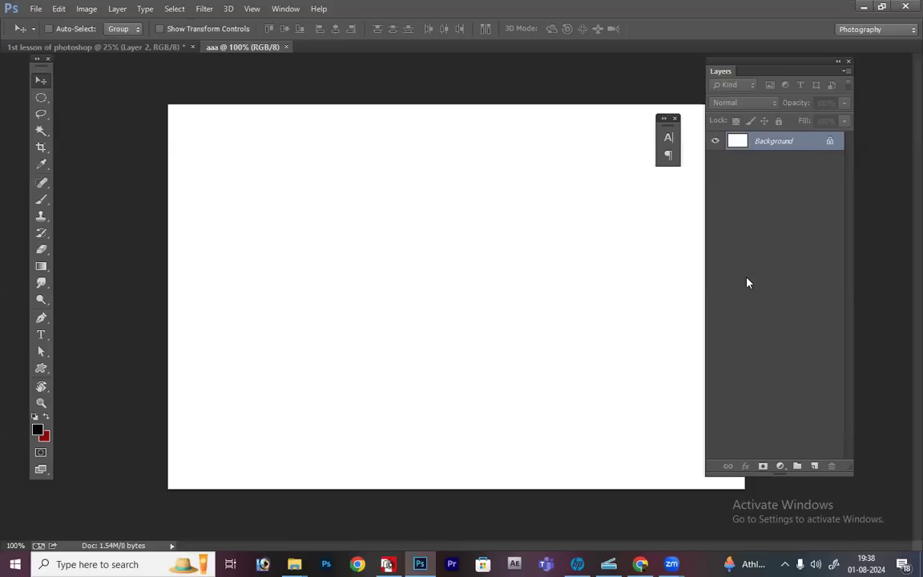
left_click(815, 467)
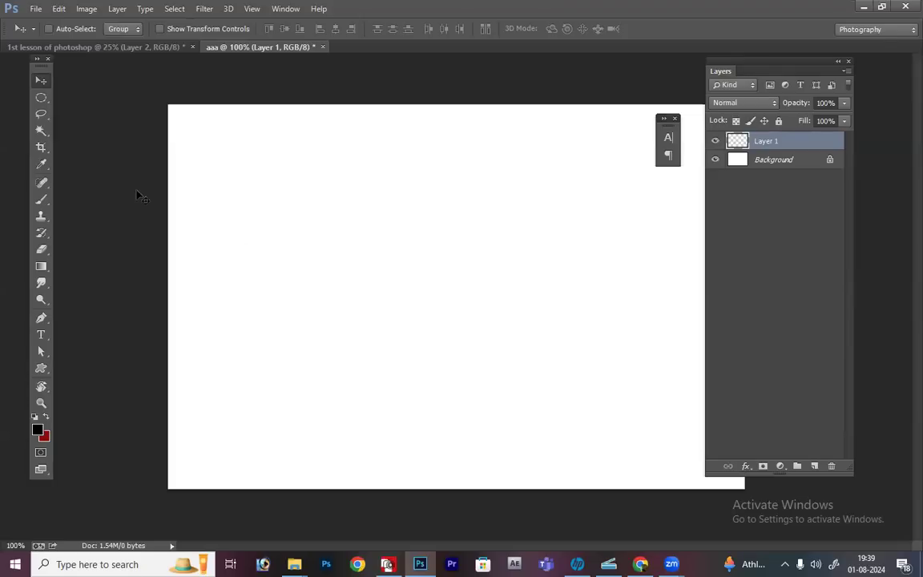
left_click(43, 82)
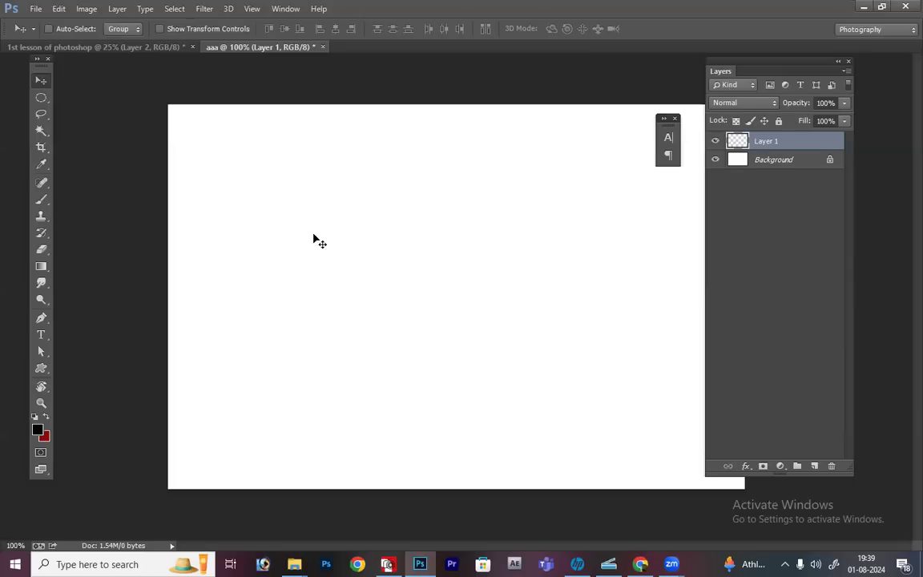